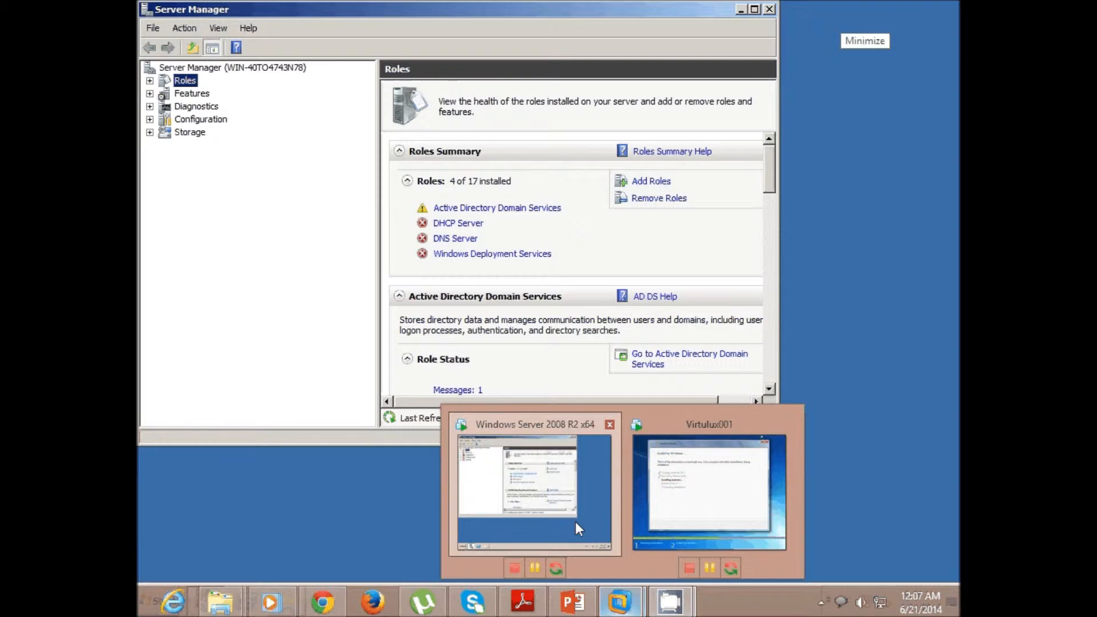
Maximize Server Manager and view the Active Directory Domain Services, DHCP Server, DNS Server and Windows Deployment Services role pages
{"action": "left_click_drag", "start_coordinate": [161, 3], "coordinate": [280, 126]}
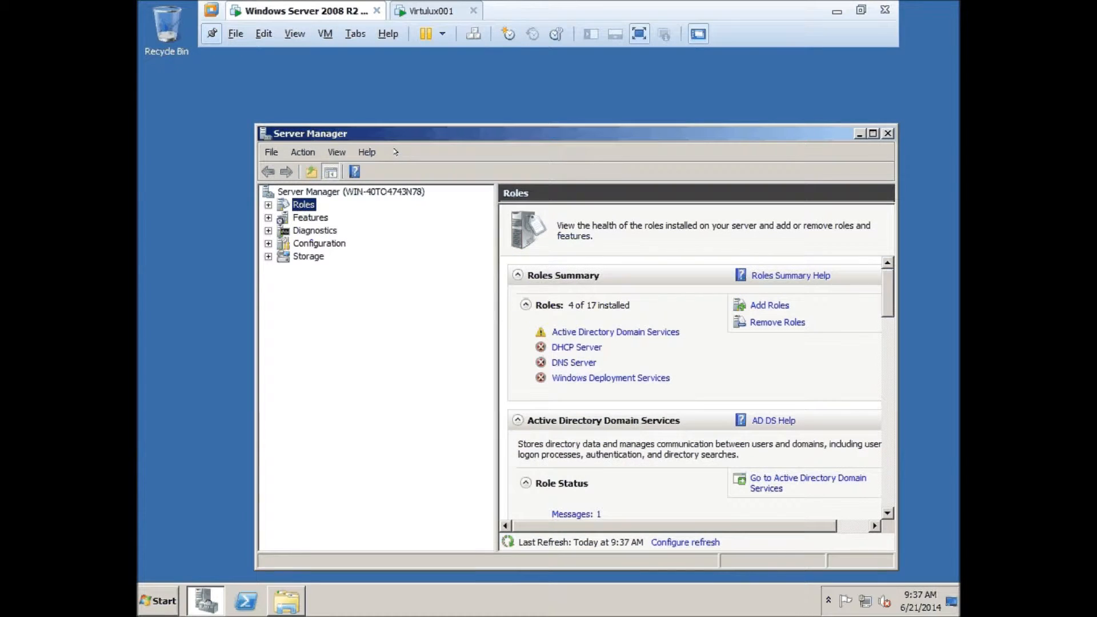
{"action": "double_click", "coordinate": [449, 133]}
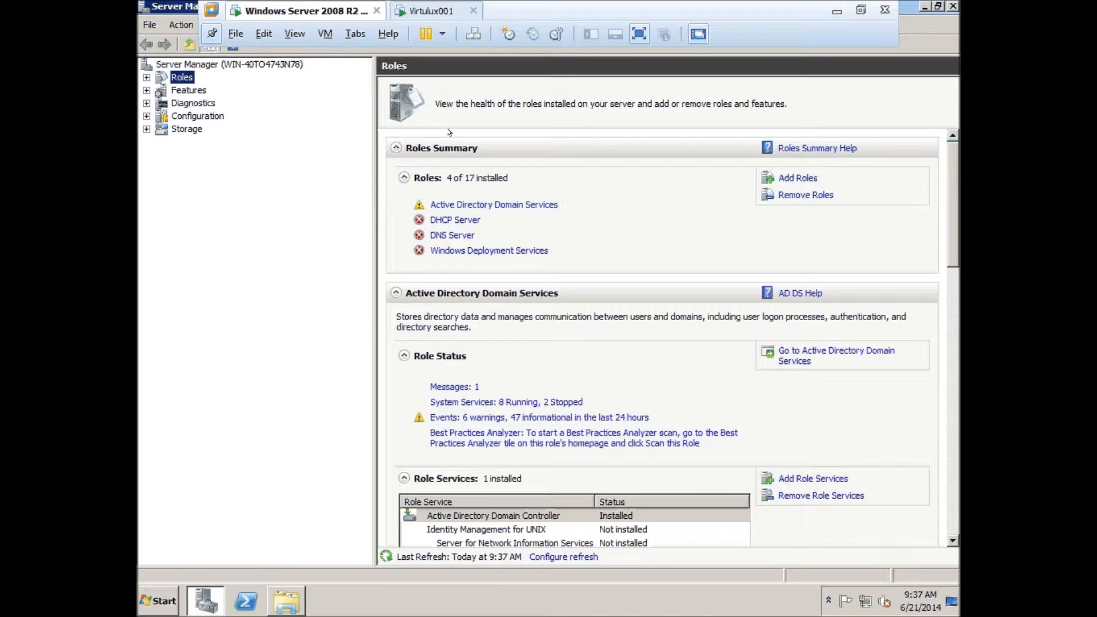
{"action": "left_click", "coordinate": [147, 77]}
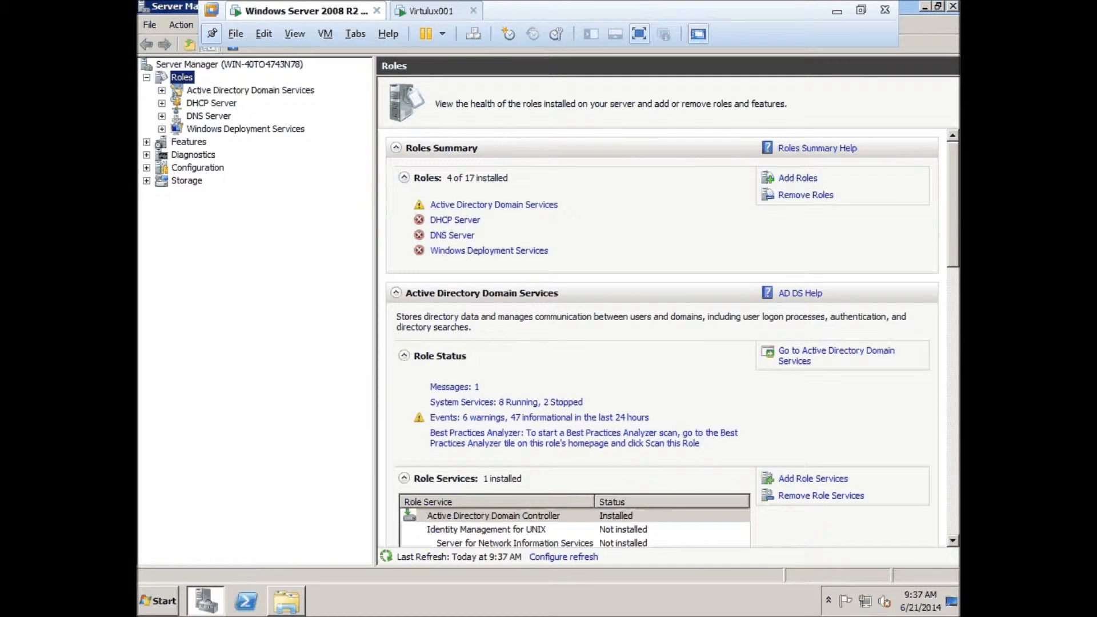
{"action": "left_click", "coordinate": [250, 91]}
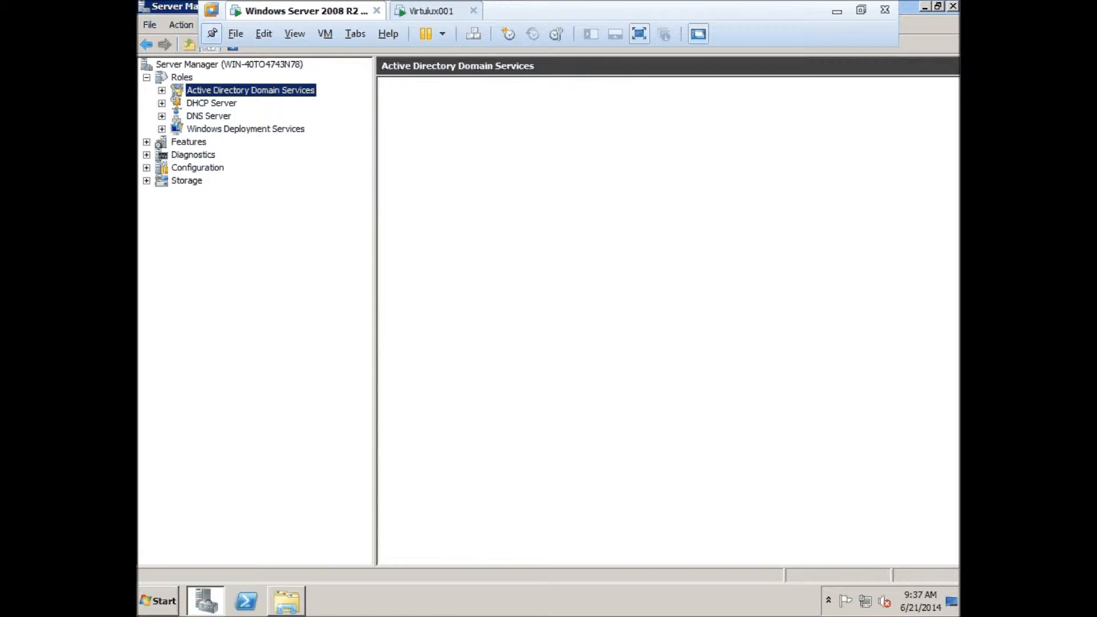
{"action": "left_click", "coordinate": [201, 103]}
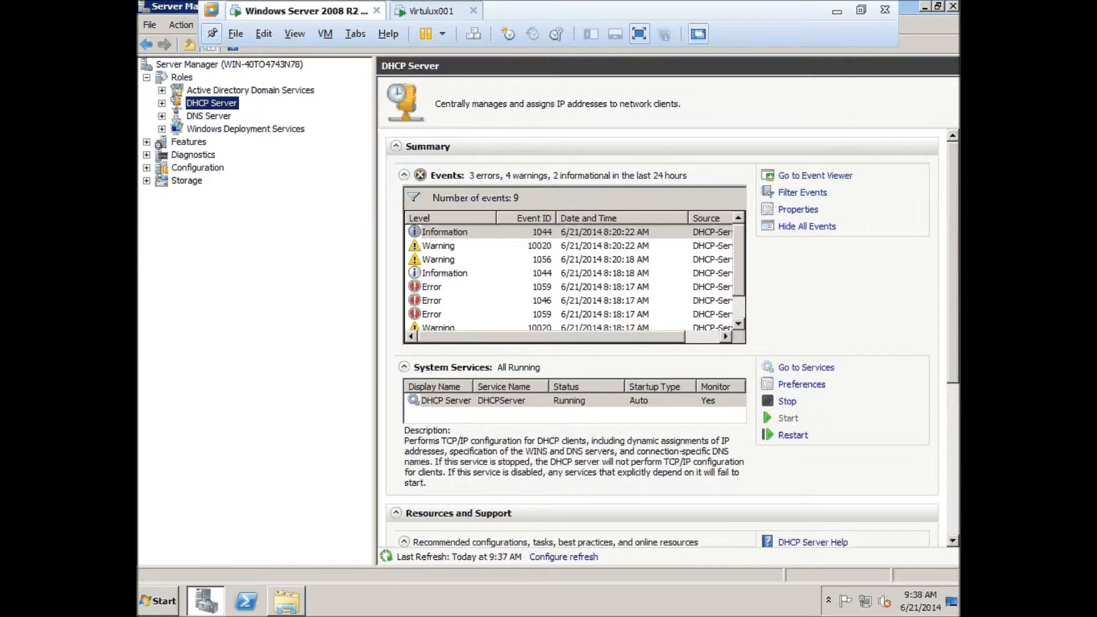
{"action": "left_click", "coordinate": [211, 117]}
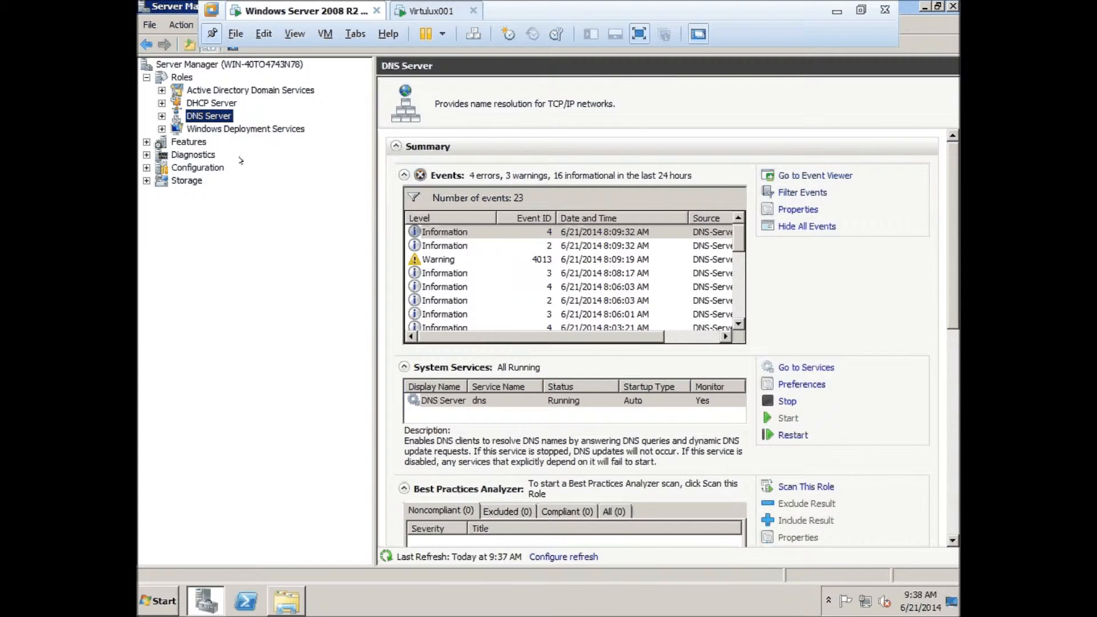
{"action": "left_click", "coordinate": [234, 130]}
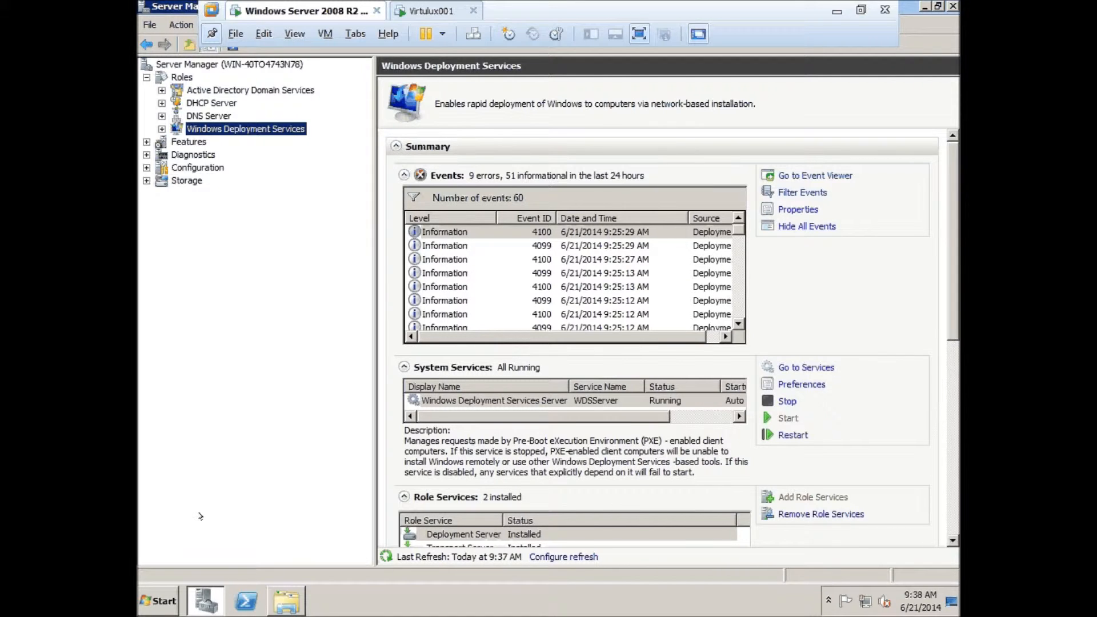
{"action": "mouse_move", "coordinate": [202, 593]}
Review the DHCP Server, DNS Server and Windows Deployment Services entries in the Add Roles Wizard, and cancel the wizard
{"action": "left_click", "coordinate": [175, 75]}
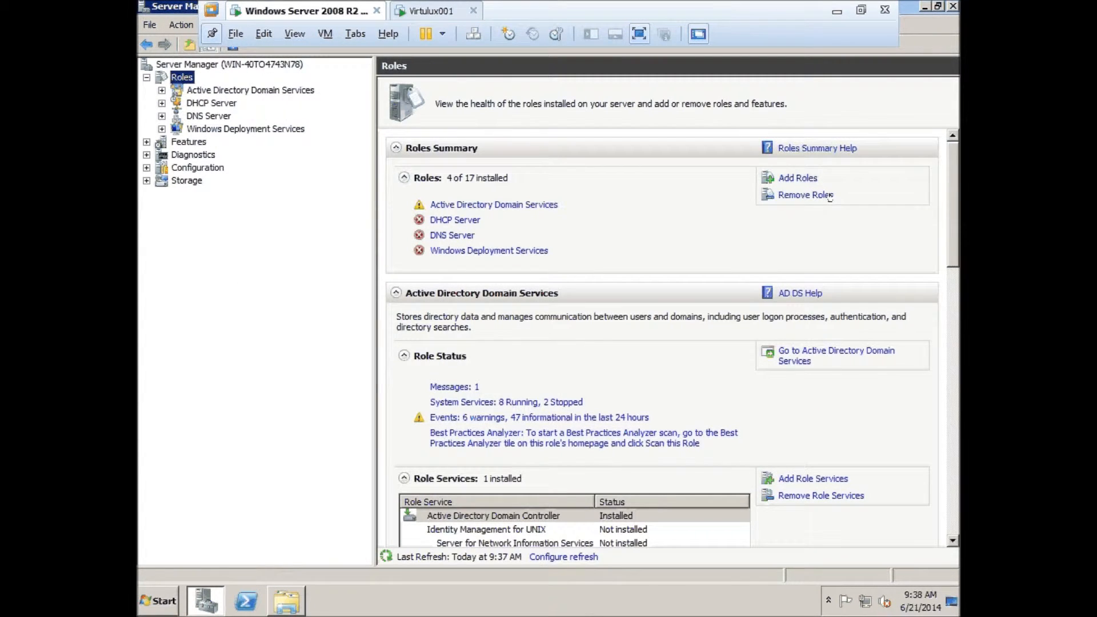
{"action": "left_click", "coordinate": [798, 177]}
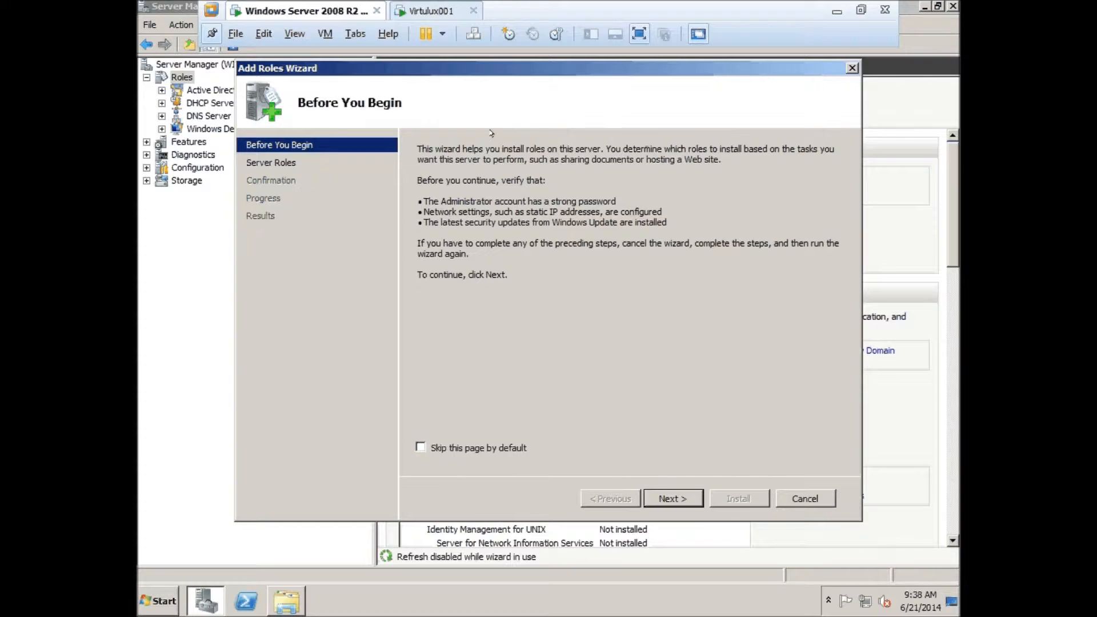
{"action": "left_click", "coordinate": [683, 496]}
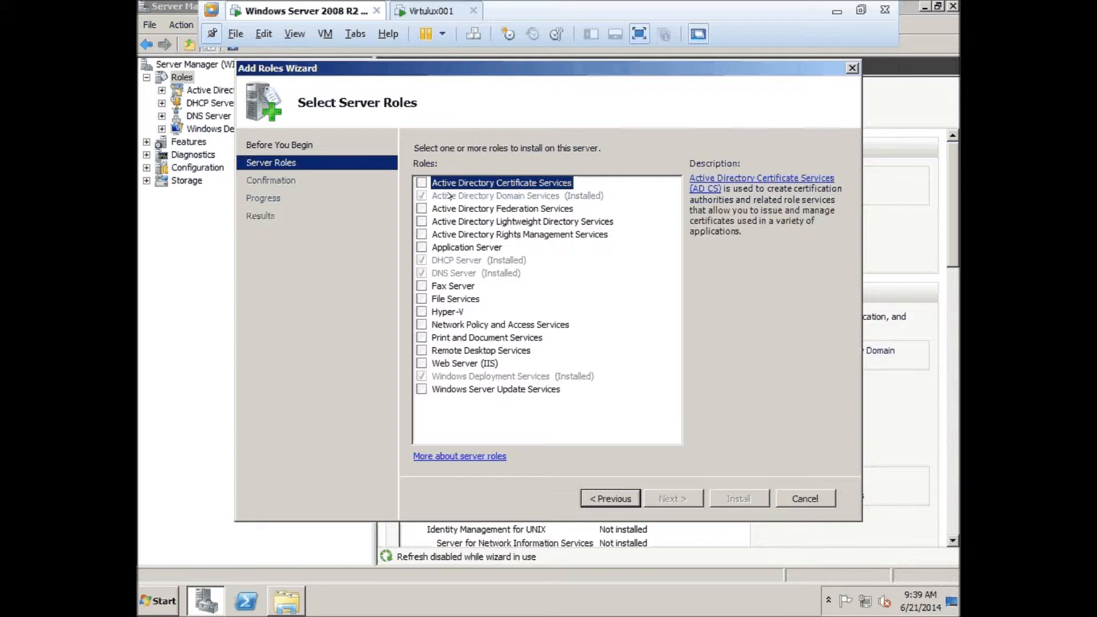
{"action": "left_click", "coordinate": [470, 262]}
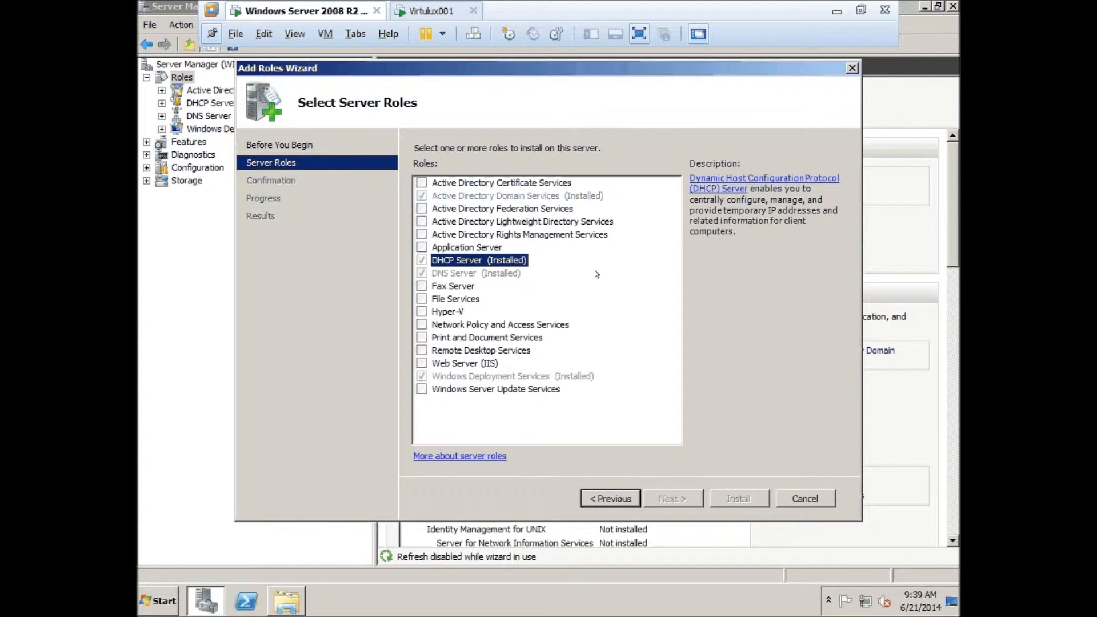
{"action": "left_click", "coordinate": [475, 274]}
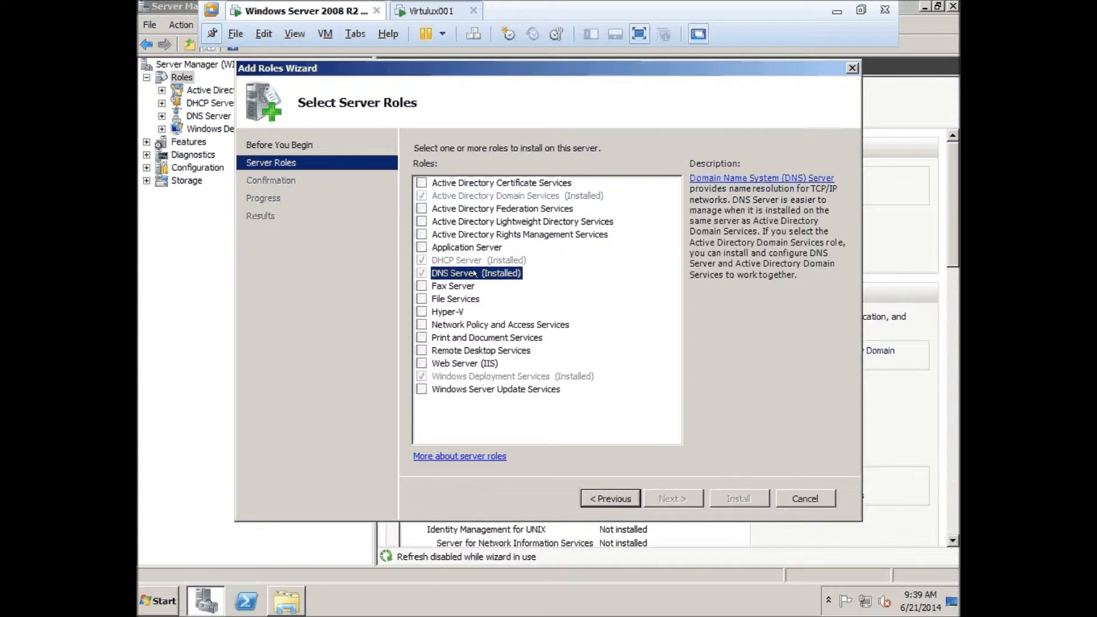
{"action": "left_click", "coordinate": [486, 375]}
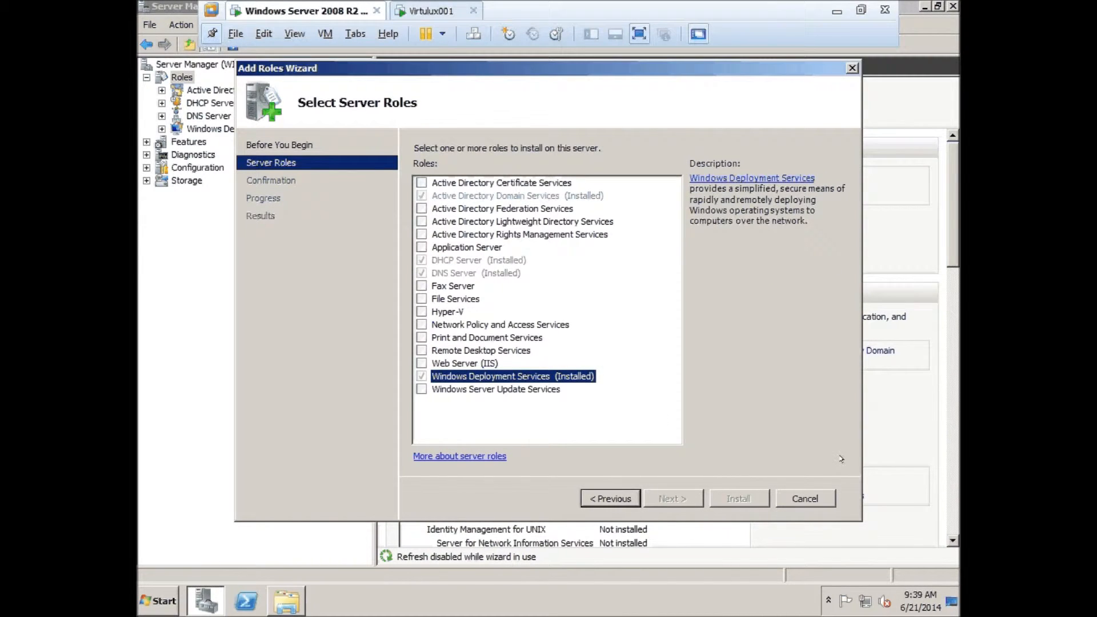
{"action": "left_click", "coordinate": [805, 498]}
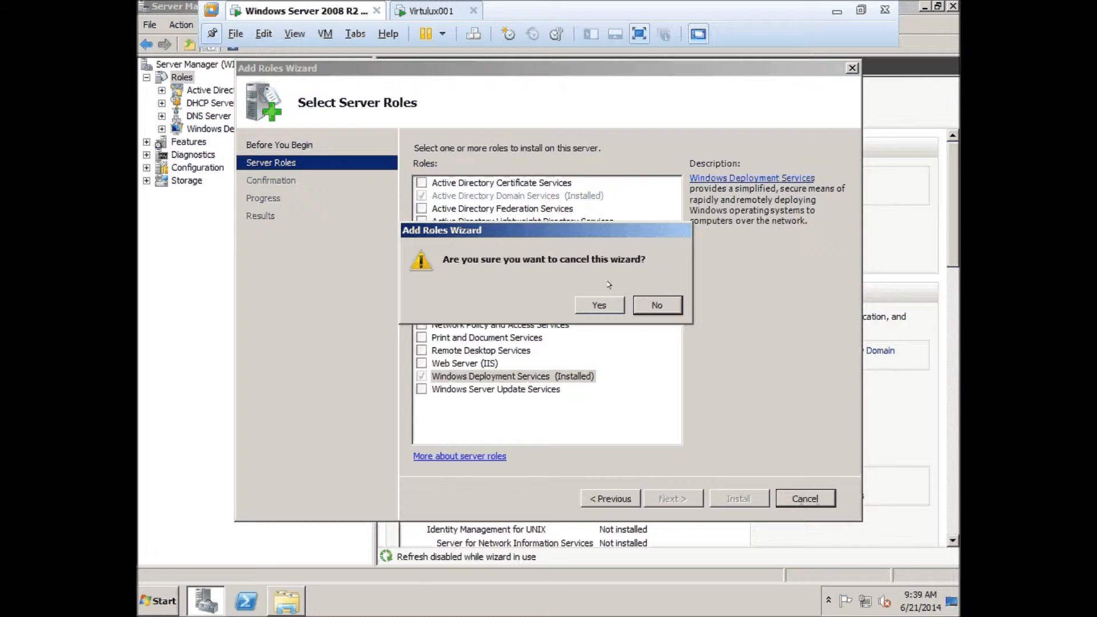
{"action": "left_click", "coordinate": [604, 307]}
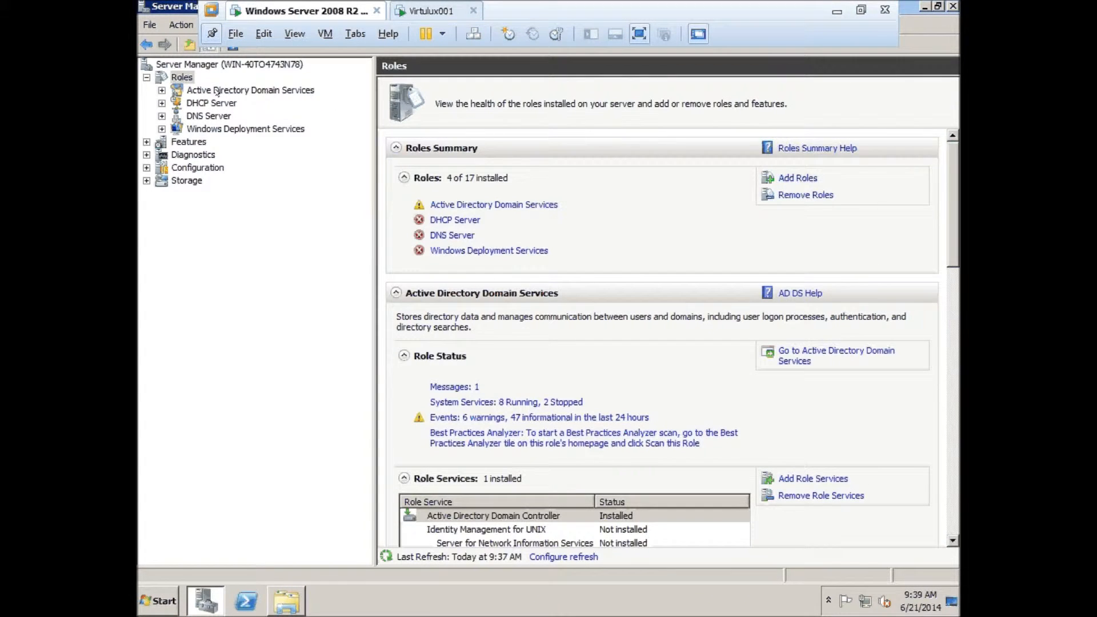
View the DHCP Server role page and open the properties of Local Area Connection from the network adapter settings
{"action": "left_click", "coordinate": [222, 103]}
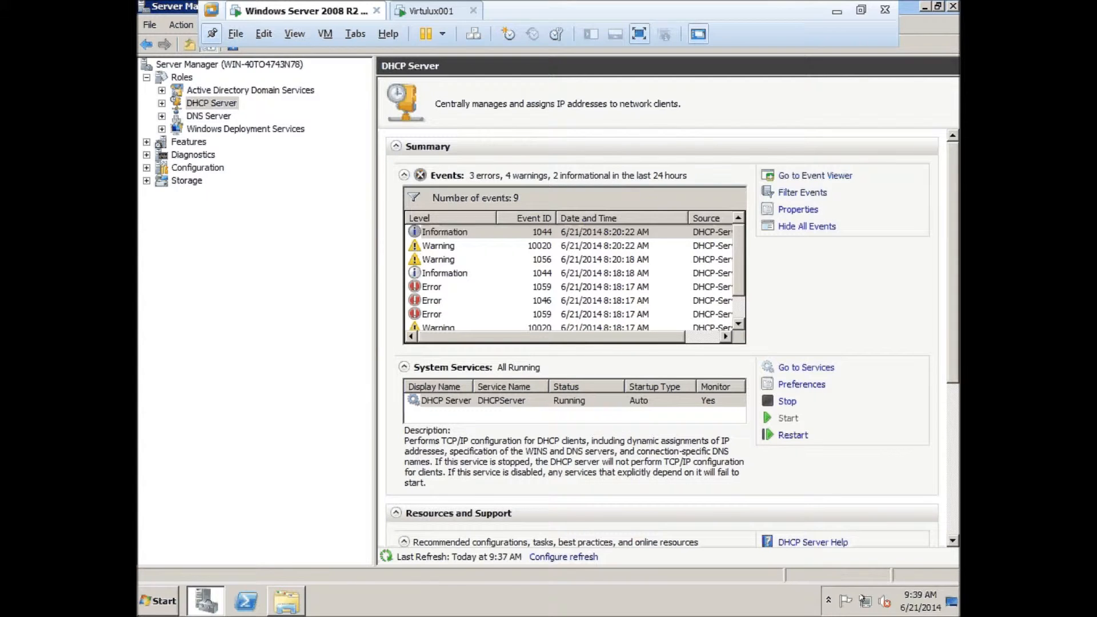
{"action": "left_click", "coordinate": [862, 597]}
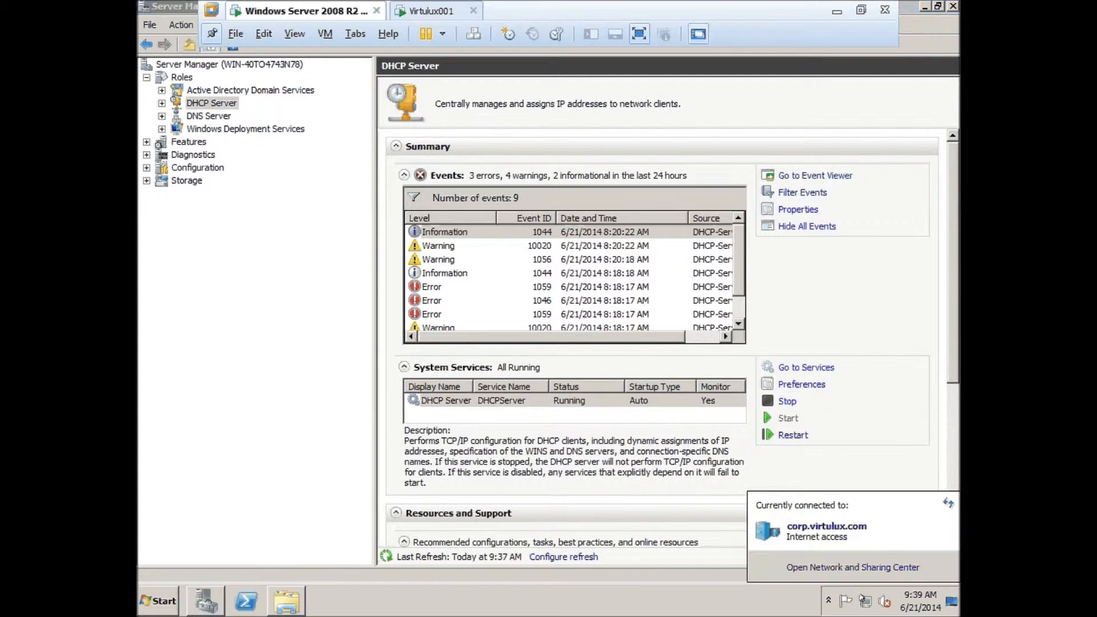
{"action": "left_click", "coordinate": [859, 567]}
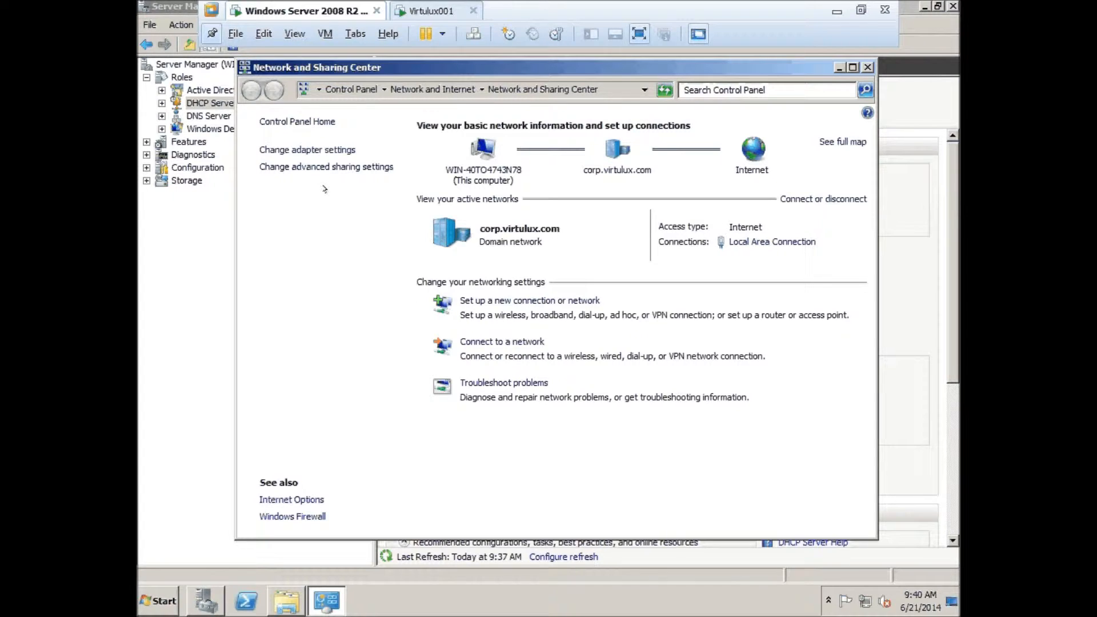
{"action": "left_click", "coordinate": [300, 149]}
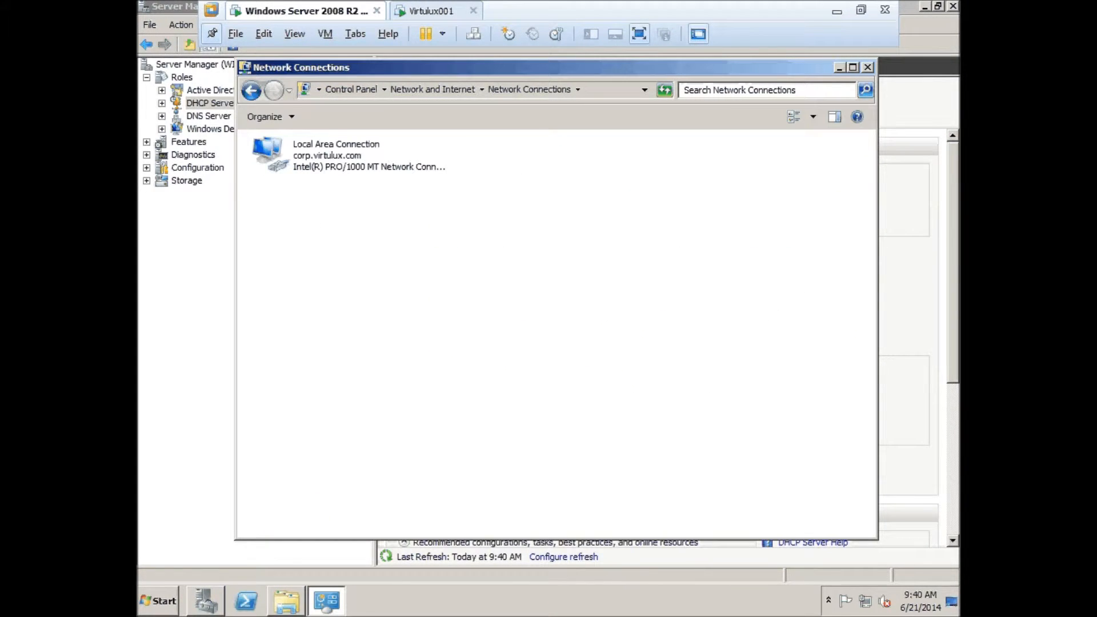
{"action": "left_click", "coordinate": [349, 158]}
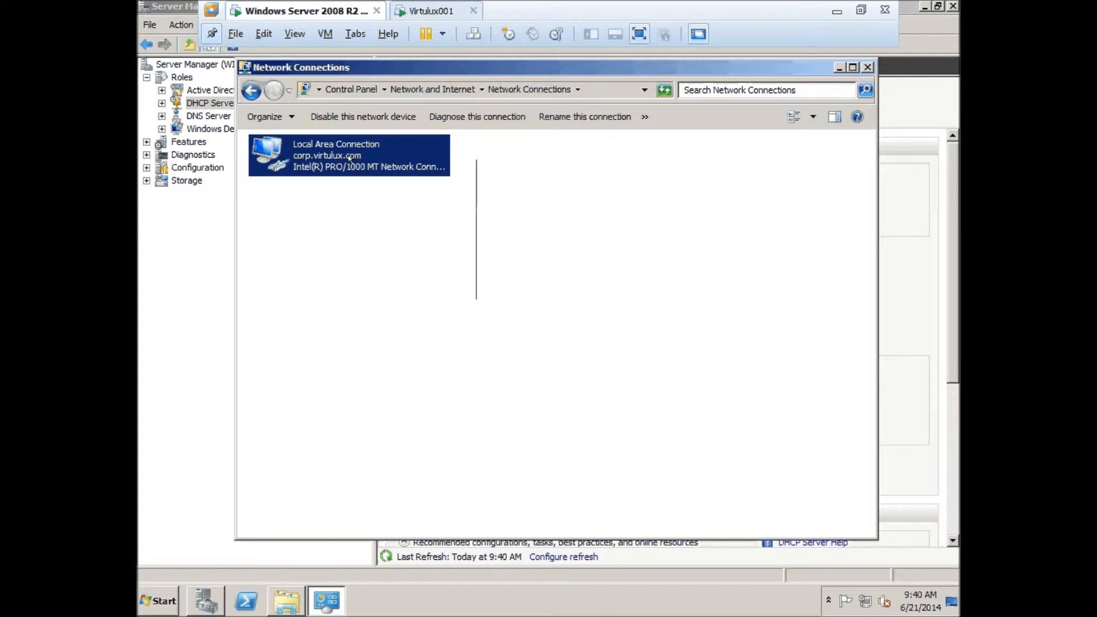
{"action": "right_click", "coordinate": [352, 160]}
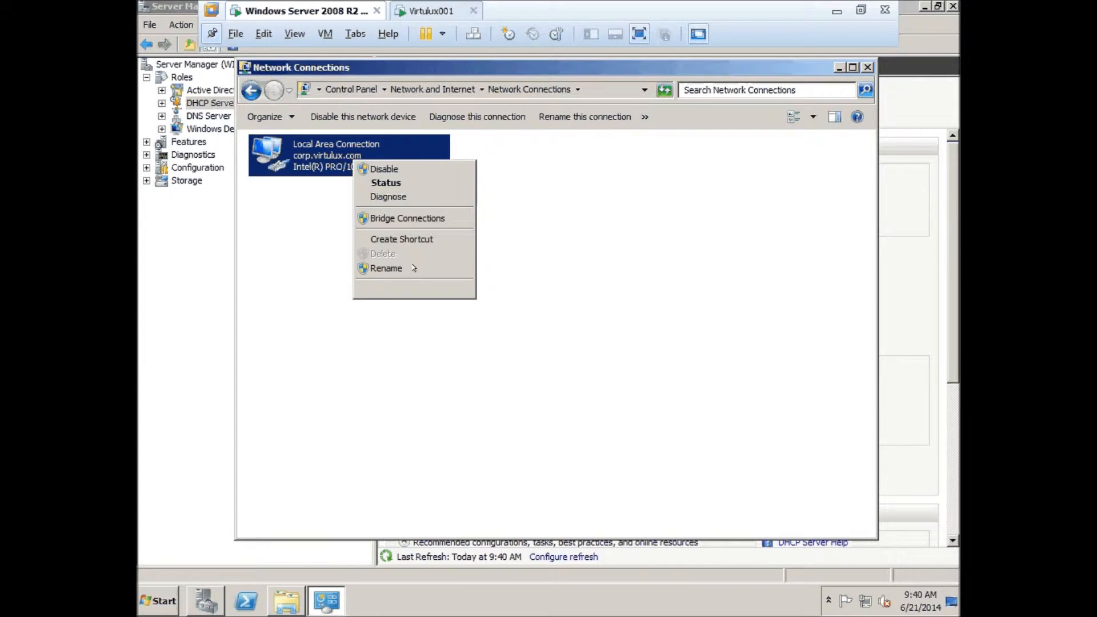
{"action": "left_click", "coordinate": [407, 291]}
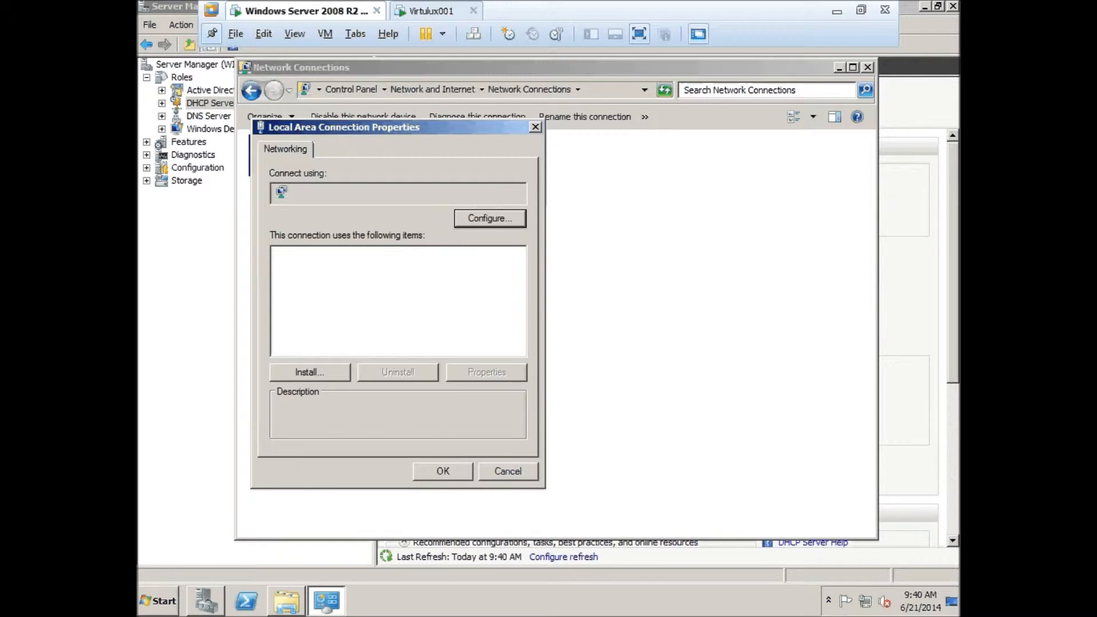
Examine the connection's Internet Protocol Version 4 (TCP/IPv4) address settings and close the network windows
{"action": "left_click", "coordinate": [389, 309]}
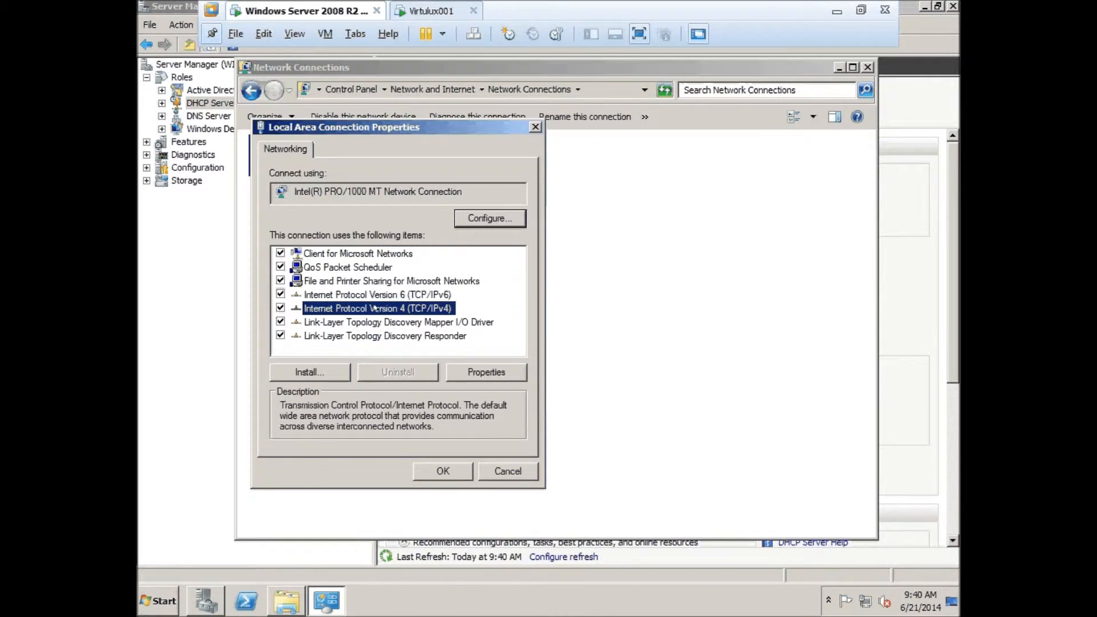
{"action": "left_click", "coordinate": [485, 374]}
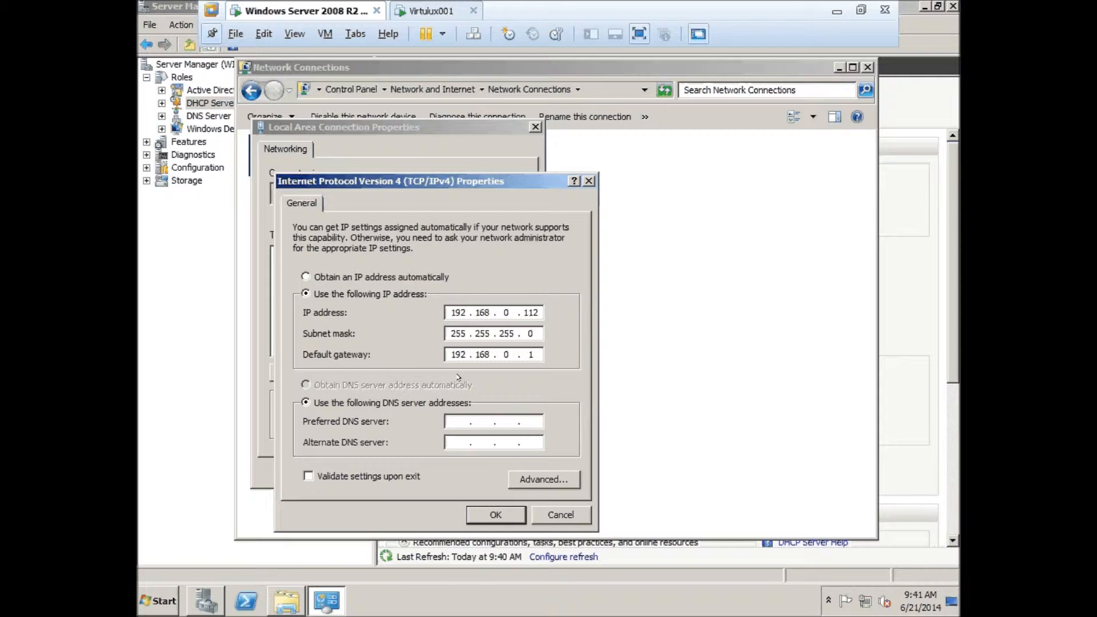
{"action": "left_click_drag", "start_coordinate": [452, 313], "coordinate": [379, 310]}
{"action": "left_click", "coordinate": [496, 515]}
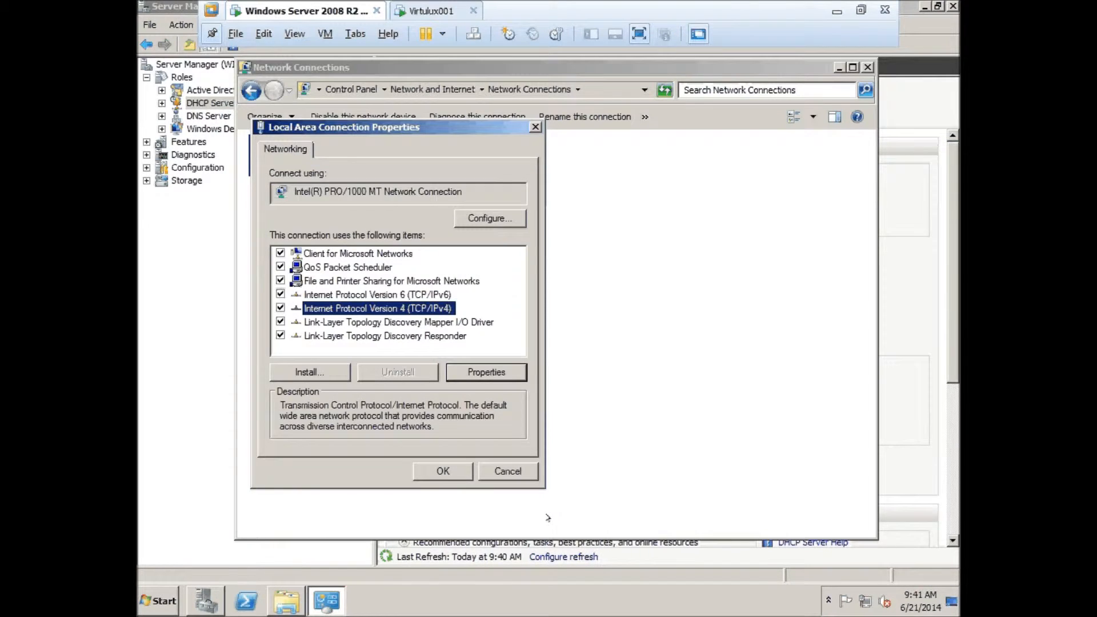
{"action": "left_click", "coordinate": [509, 472]}
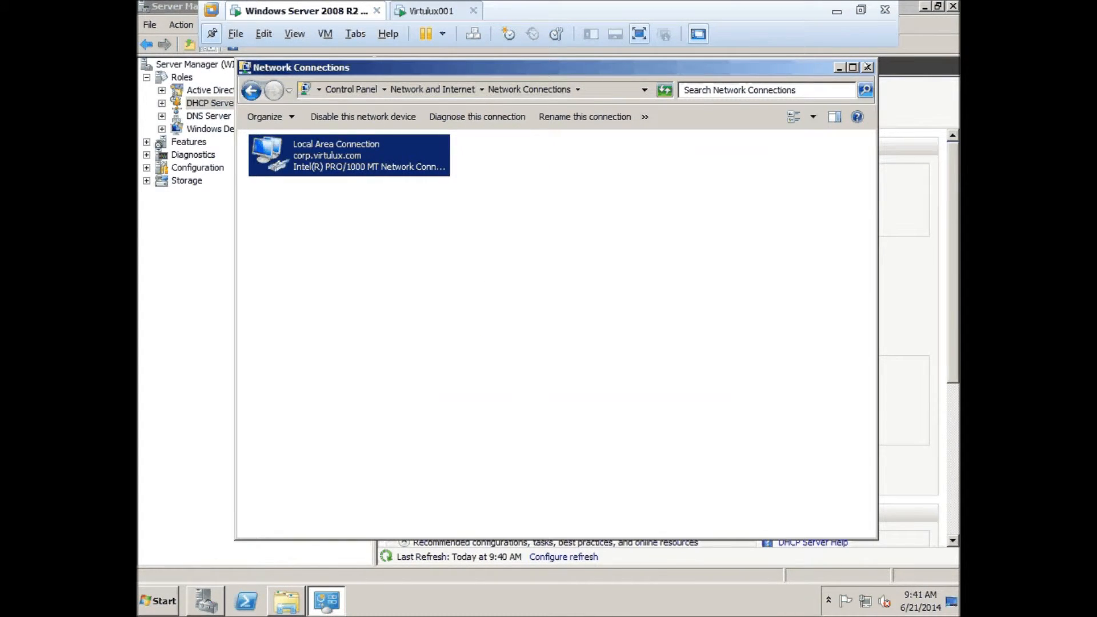
{"action": "left_click", "coordinate": [868, 68]}
Check which IP addresses the DNS server WIN-40TO4743N78 listens on in its properties, and close them without changes
{"action": "left_click", "coordinate": [209, 116]}
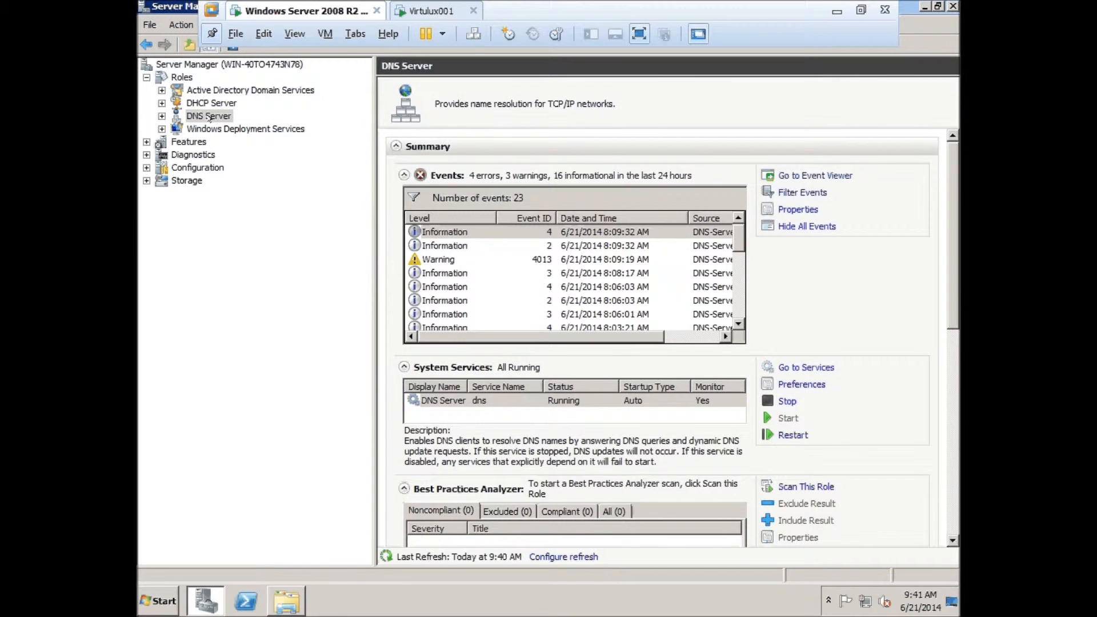
{"action": "right_click", "coordinate": [209, 117]}
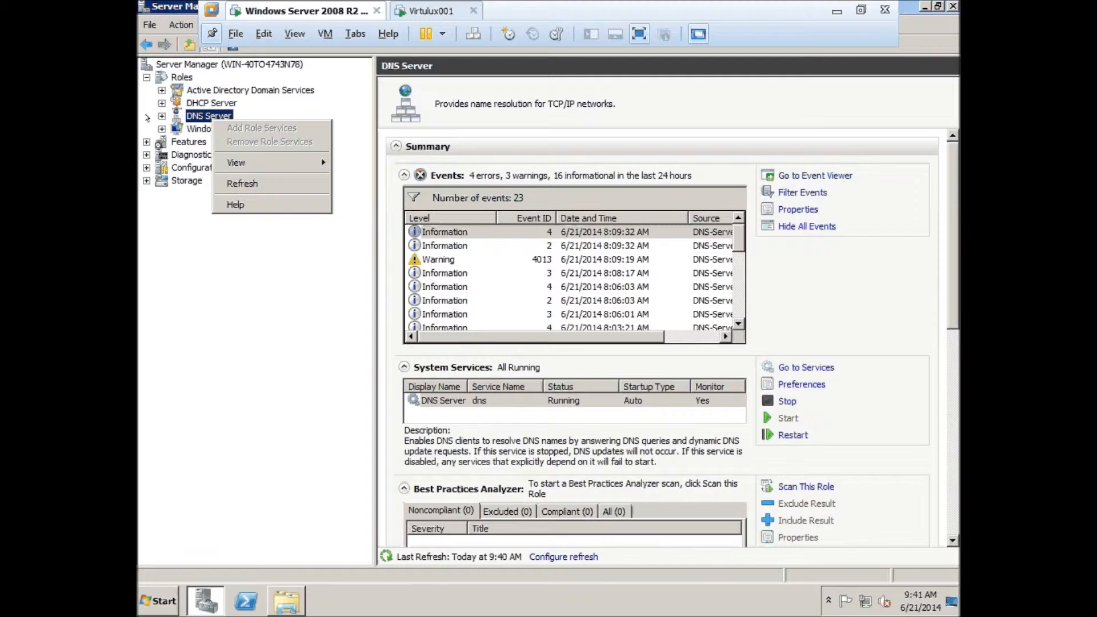
{"action": "left_click", "coordinate": [162, 116]}
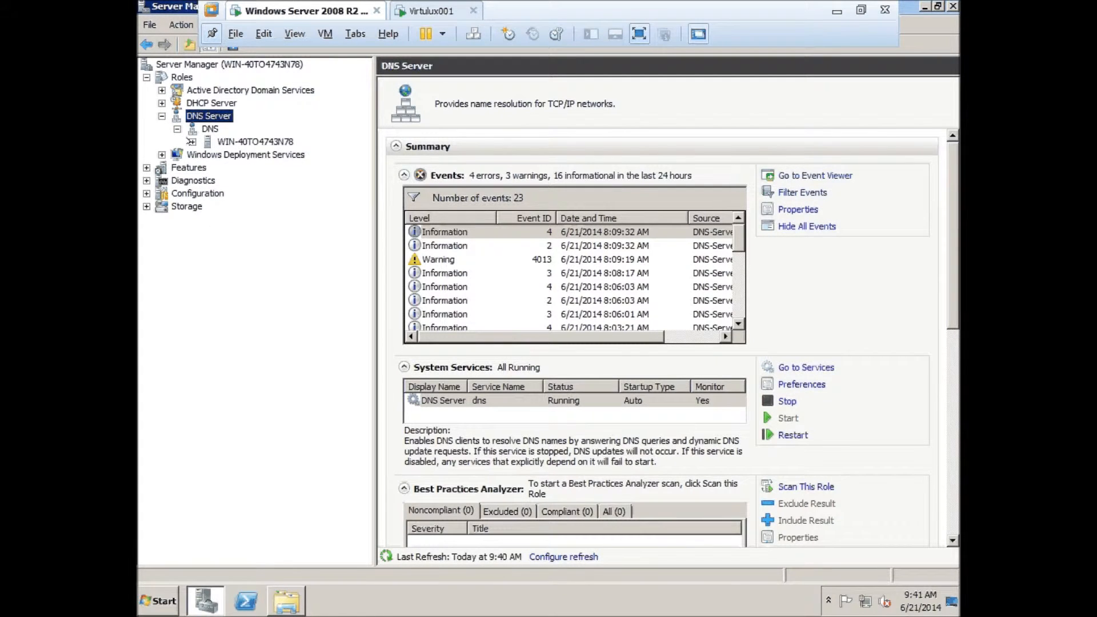
{"action": "left_click", "coordinate": [192, 141]}
{"action": "left_click", "coordinate": [240, 141]}
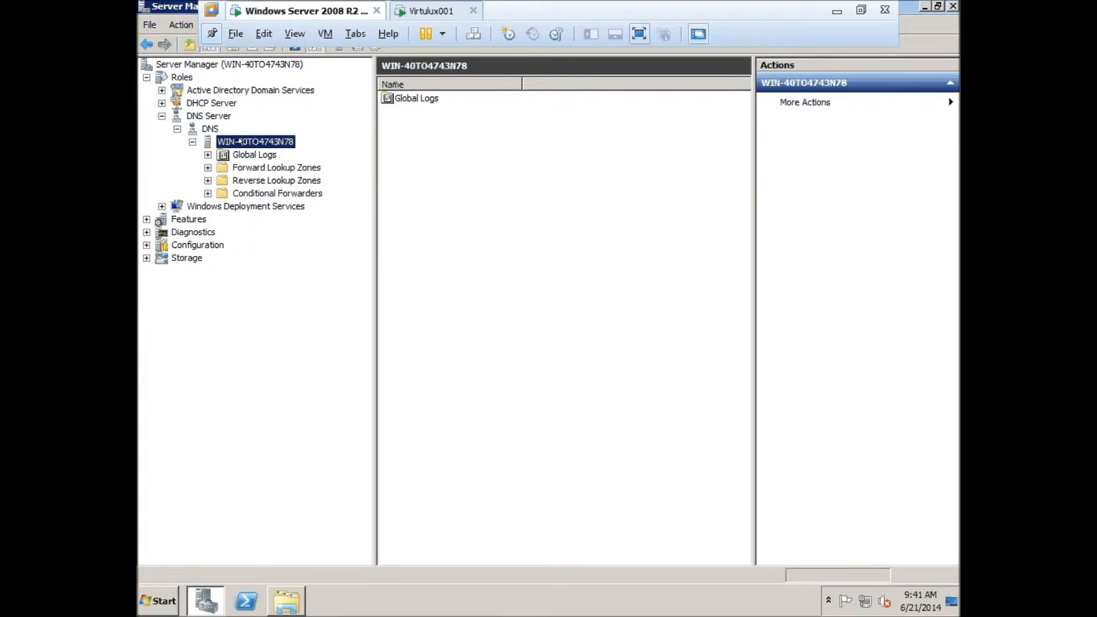
{"action": "right_click", "coordinate": [241, 142]}
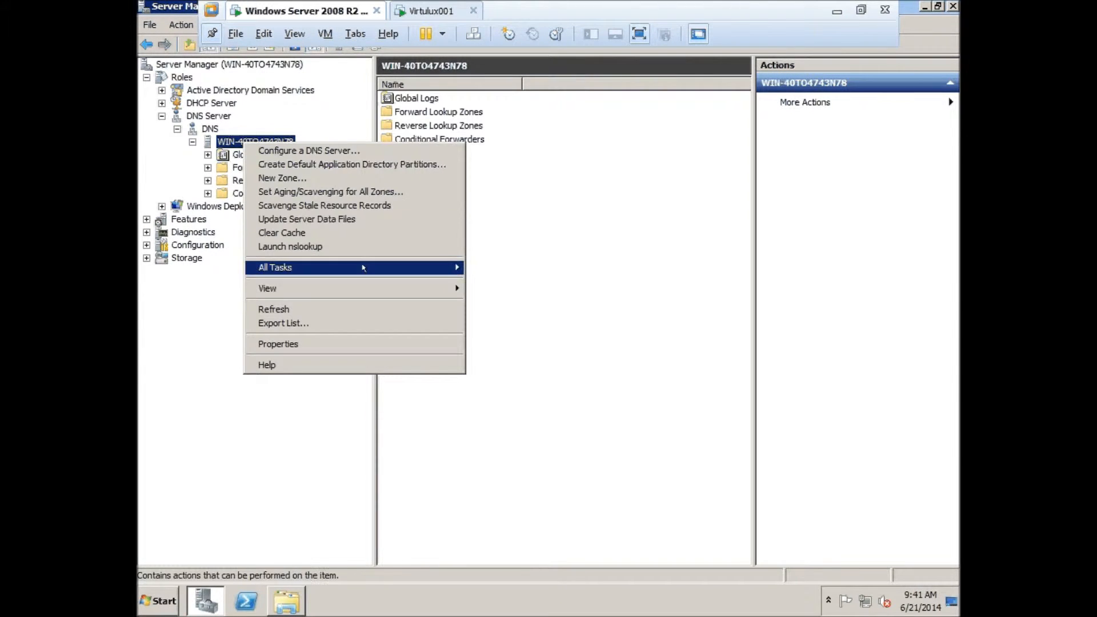
{"action": "left_click", "coordinate": [347, 344]}
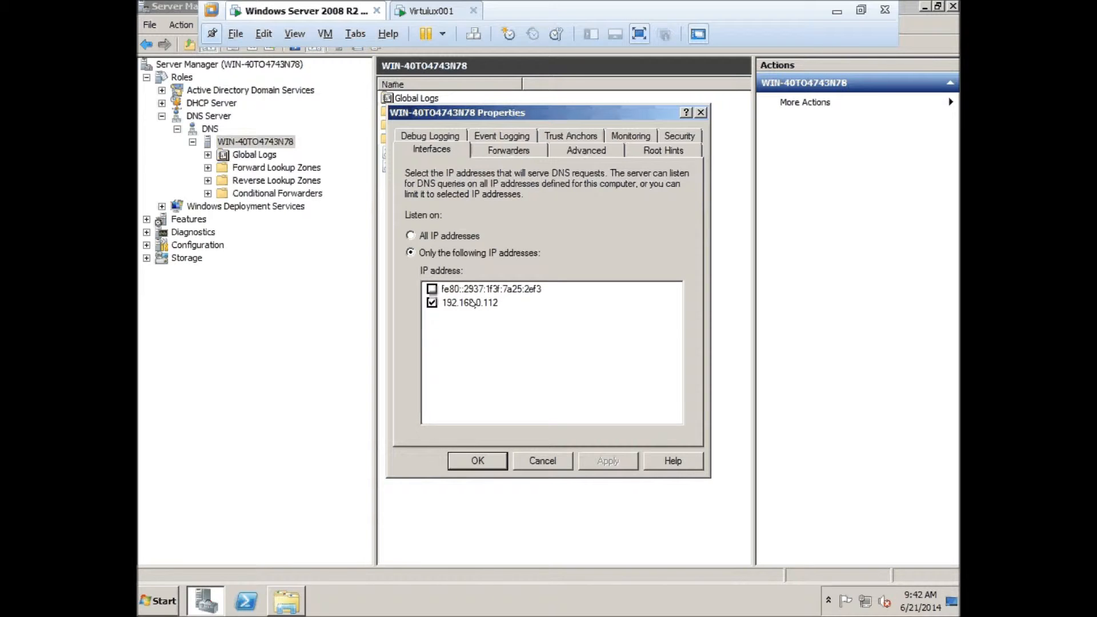
{"action": "left_click", "coordinate": [556, 460]}
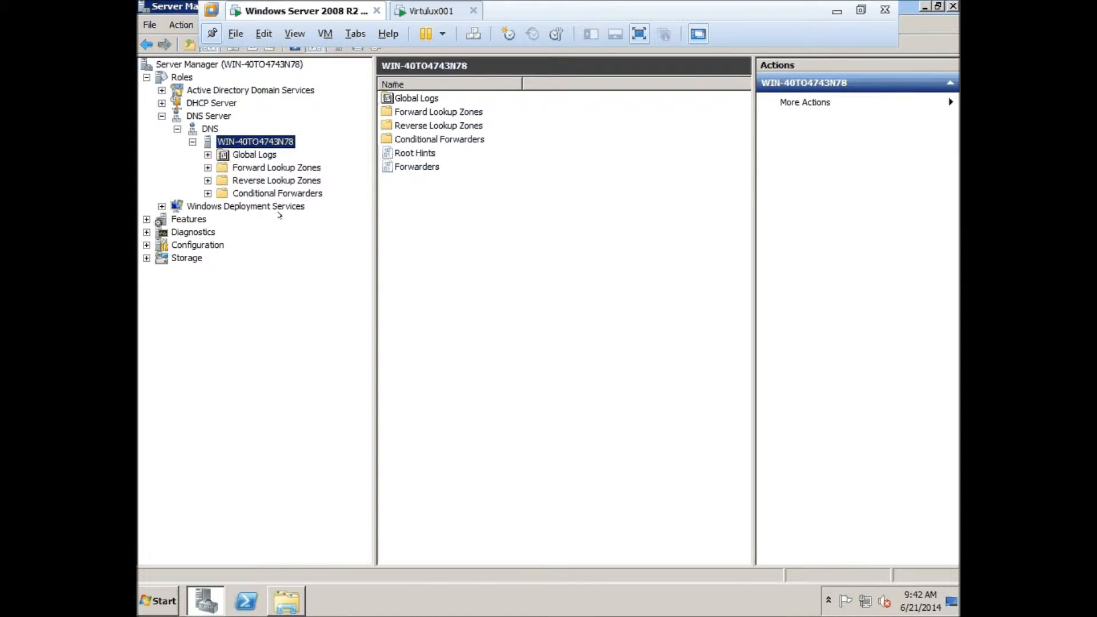
Expand the Windows Deployment Services server and view the Win 7 image under Boot Images
{"action": "left_click", "coordinate": [162, 116]}
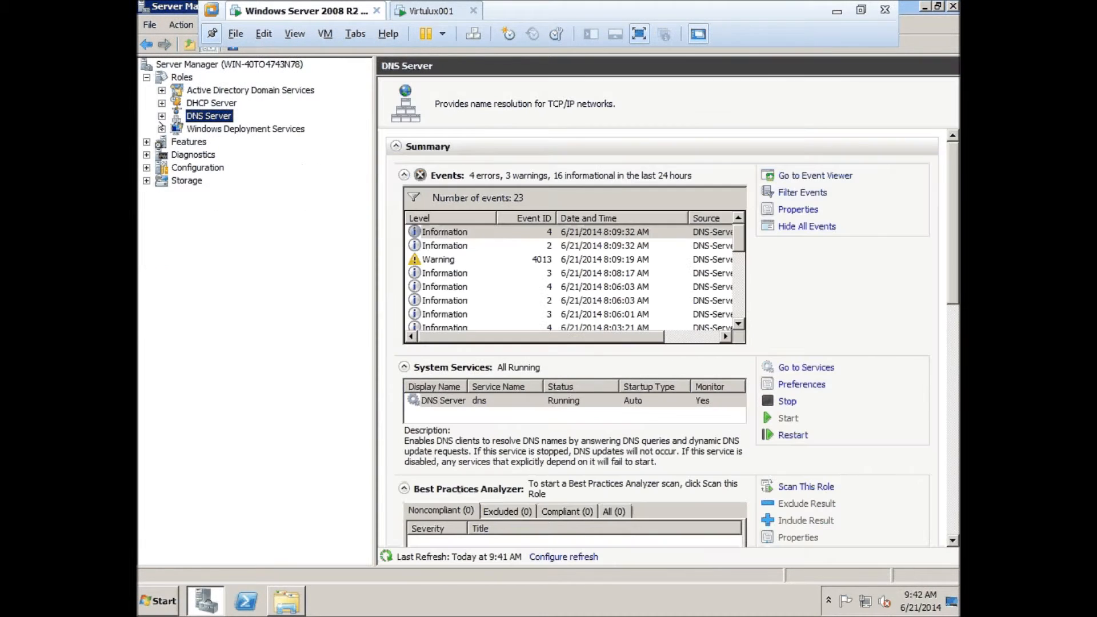
{"action": "left_click", "coordinate": [162, 129]}
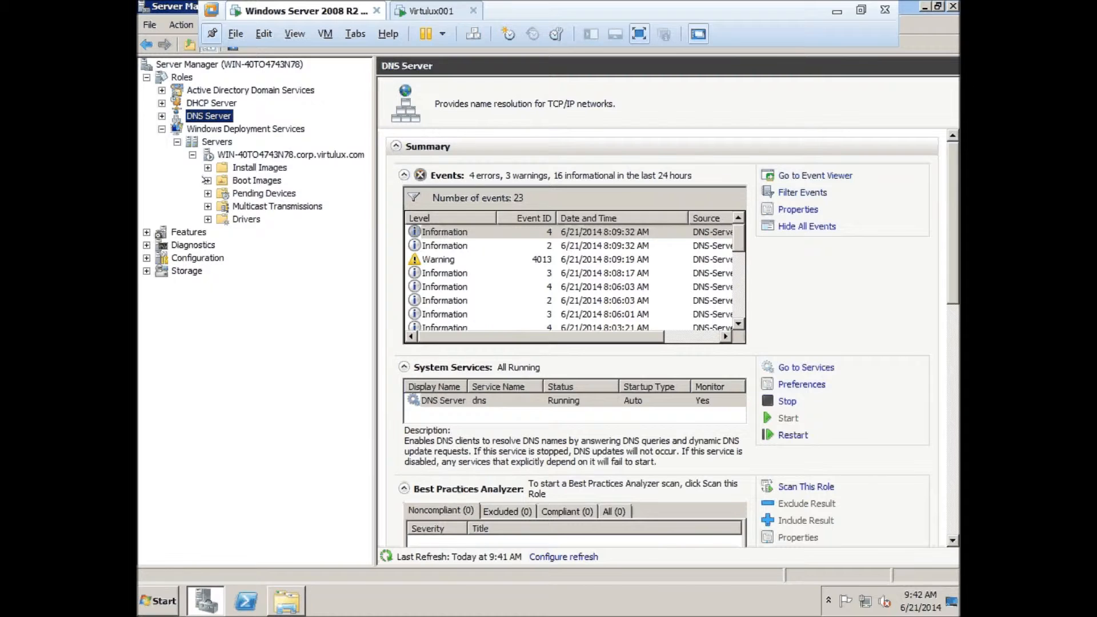
{"action": "left_click", "coordinate": [254, 181]}
{"action": "left_click", "coordinate": [399, 99]}
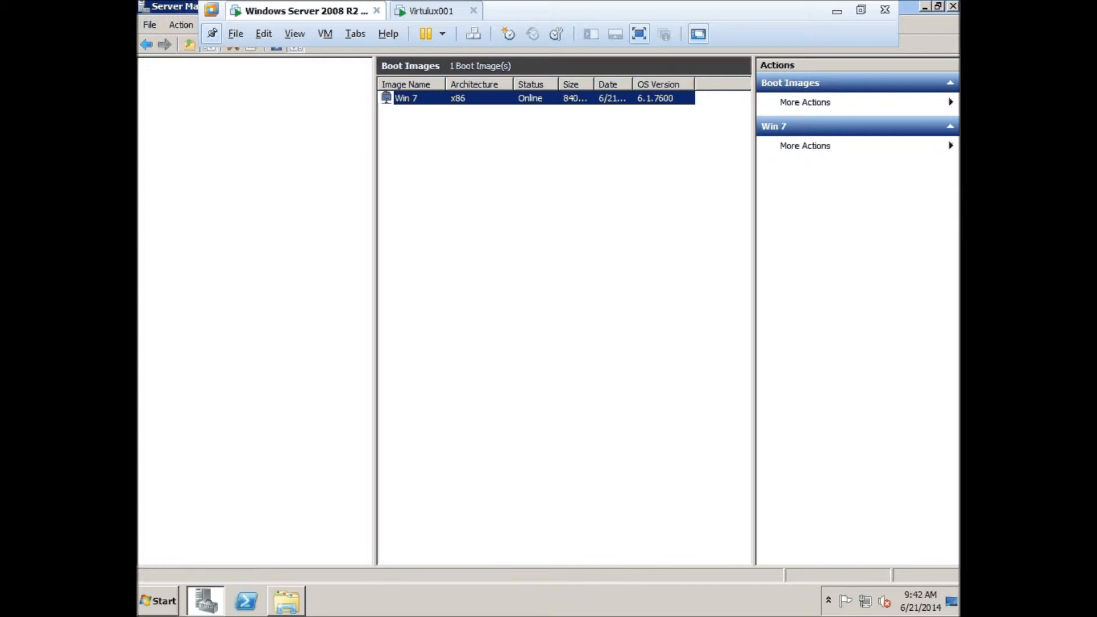
View the Windows 7 install image stored in ImageGroup1 under Install Images
{"action": "left_click", "coordinate": [208, 168]}
{"action": "left_click", "coordinate": [223, 181]}
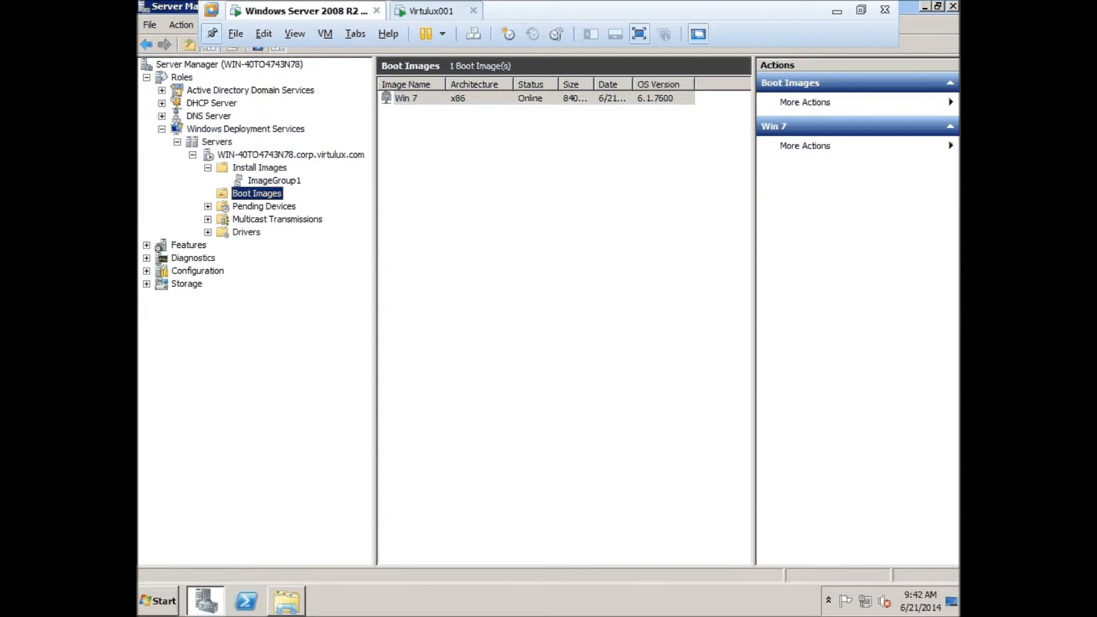
{"action": "left_click", "coordinate": [247, 181]}
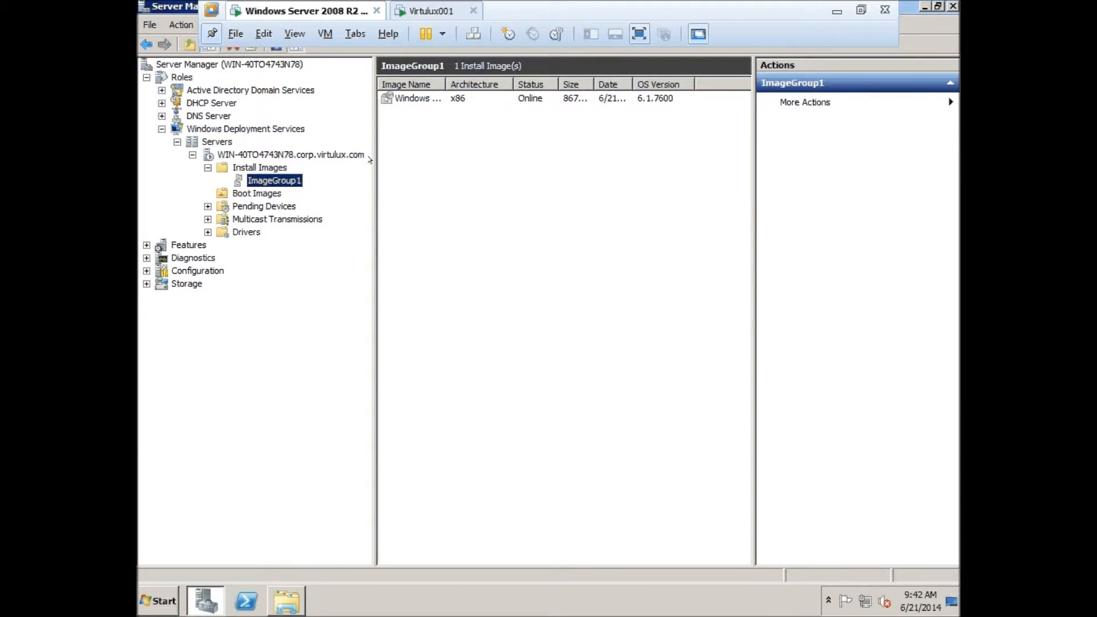
{"action": "left_click", "coordinate": [415, 100]}
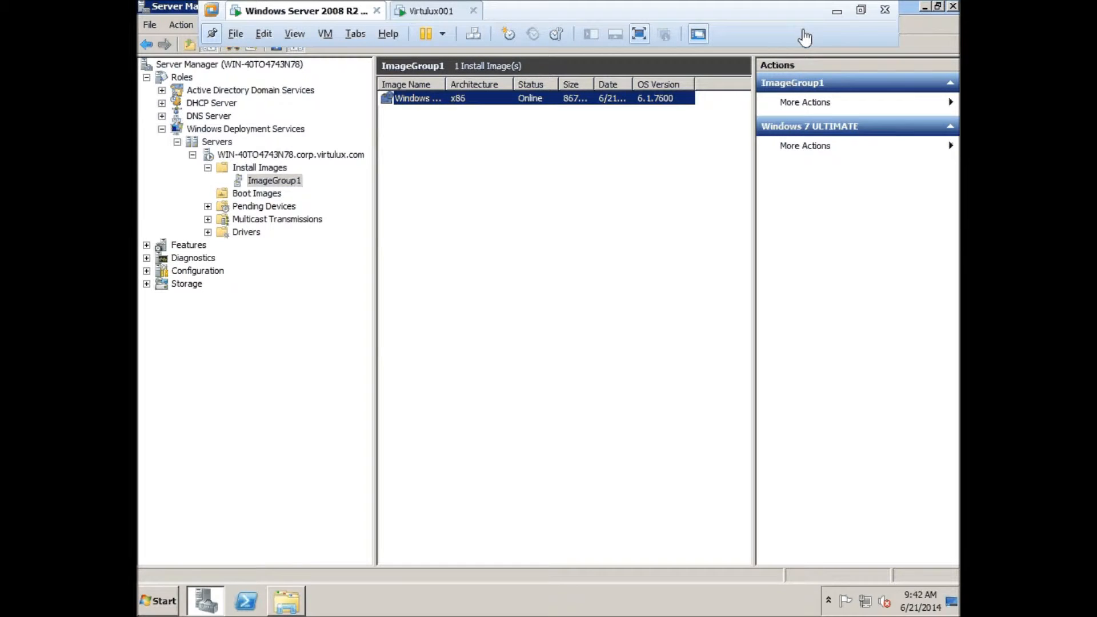
Switch to File Explorer on the host computer and open the Softwares folder on Local Disk (E:)
{"action": "left_click", "coordinate": [835, 14]}
{"action": "mouse_move", "coordinate": [622, 612]}
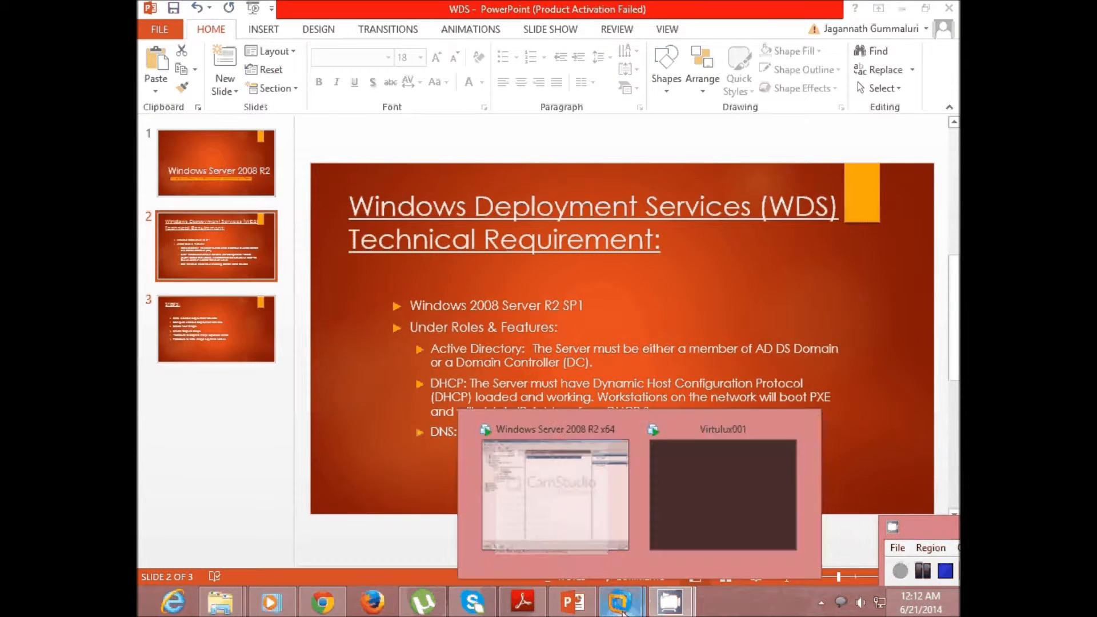
{"action": "mouse_move", "coordinate": [240, 610]}
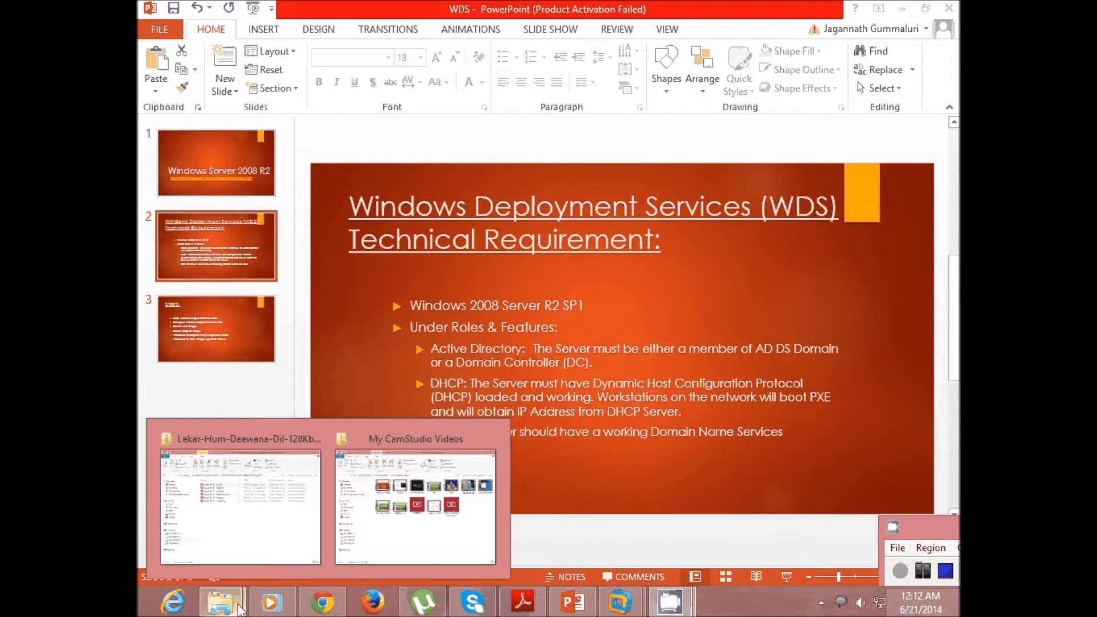
{"action": "left_click", "coordinate": [387, 506]}
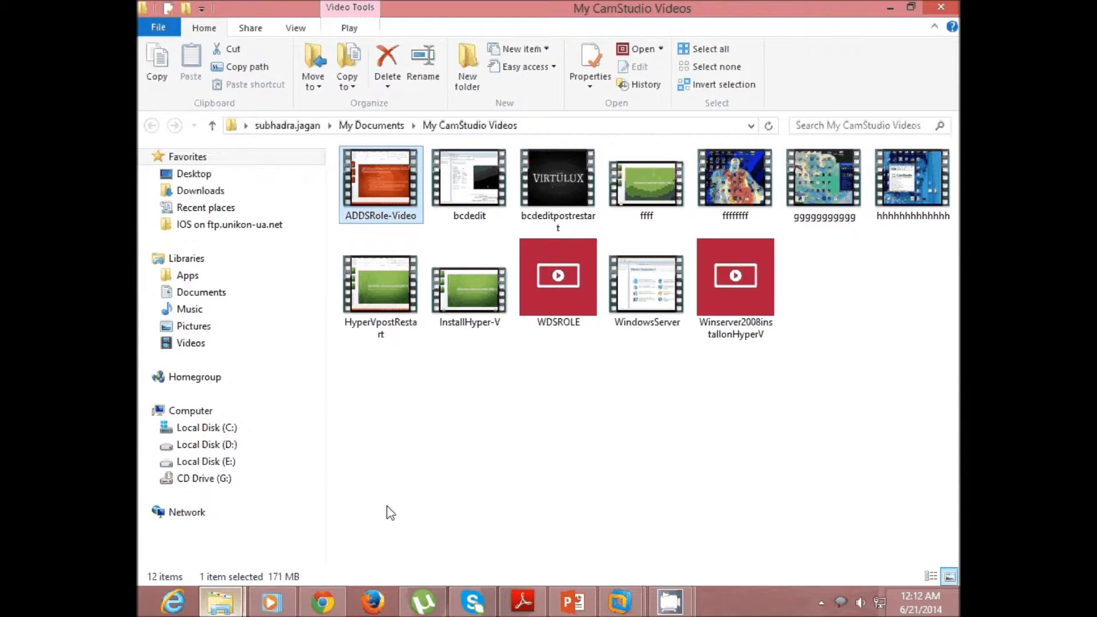
{"action": "left_click", "coordinate": [386, 506]}
{"action": "left_click", "coordinate": [901, 6]}
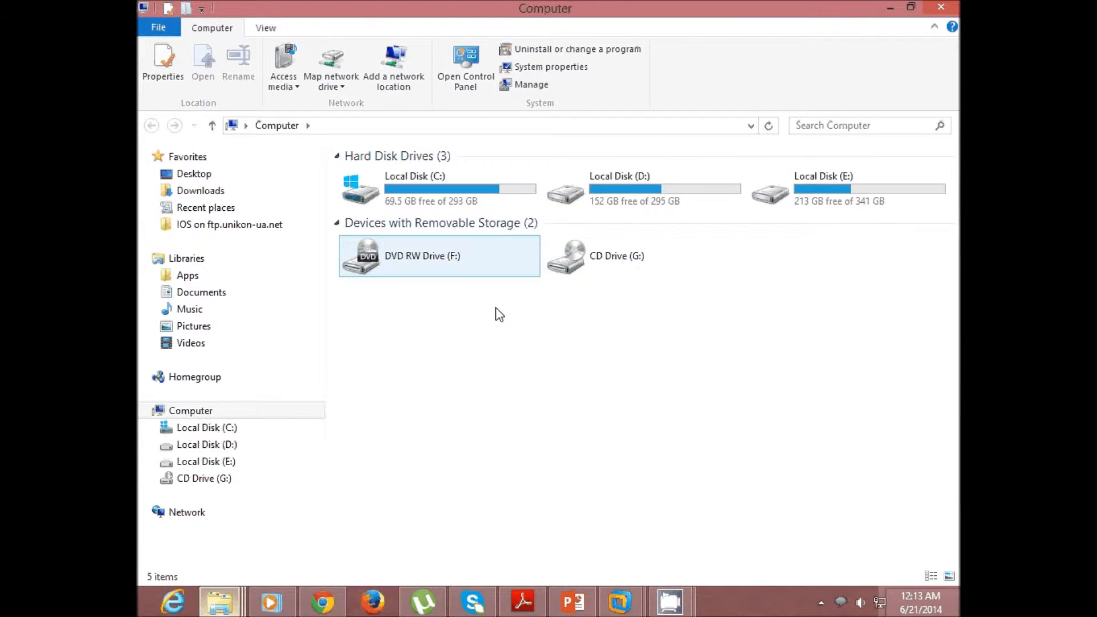
{"action": "double_click", "coordinate": [796, 201]}
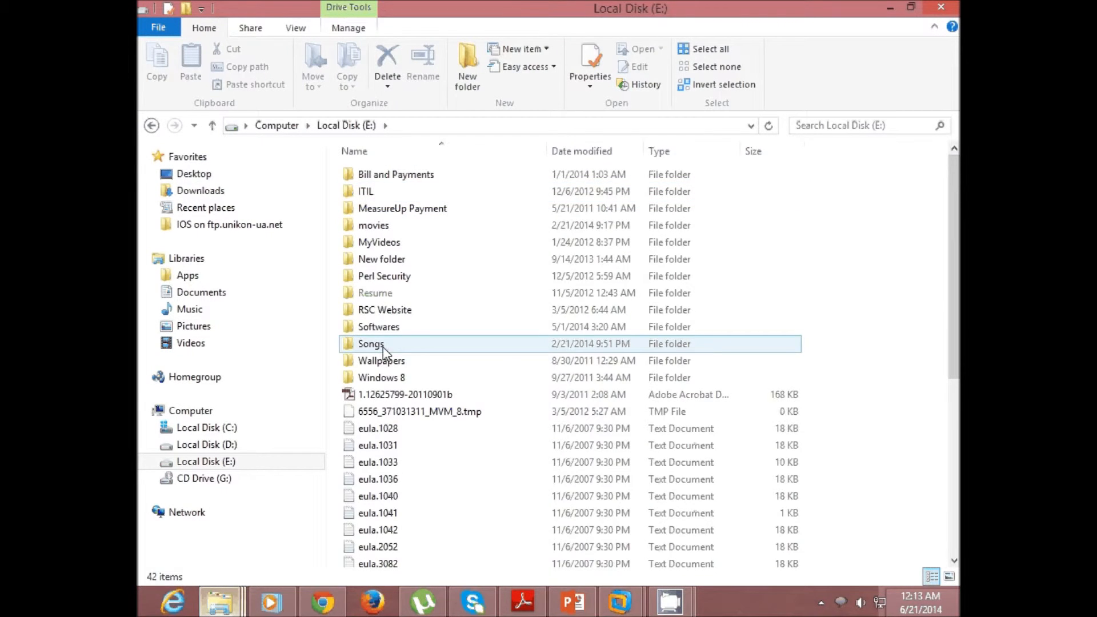
{"action": "double_click", "coordinate": [383, 332]}
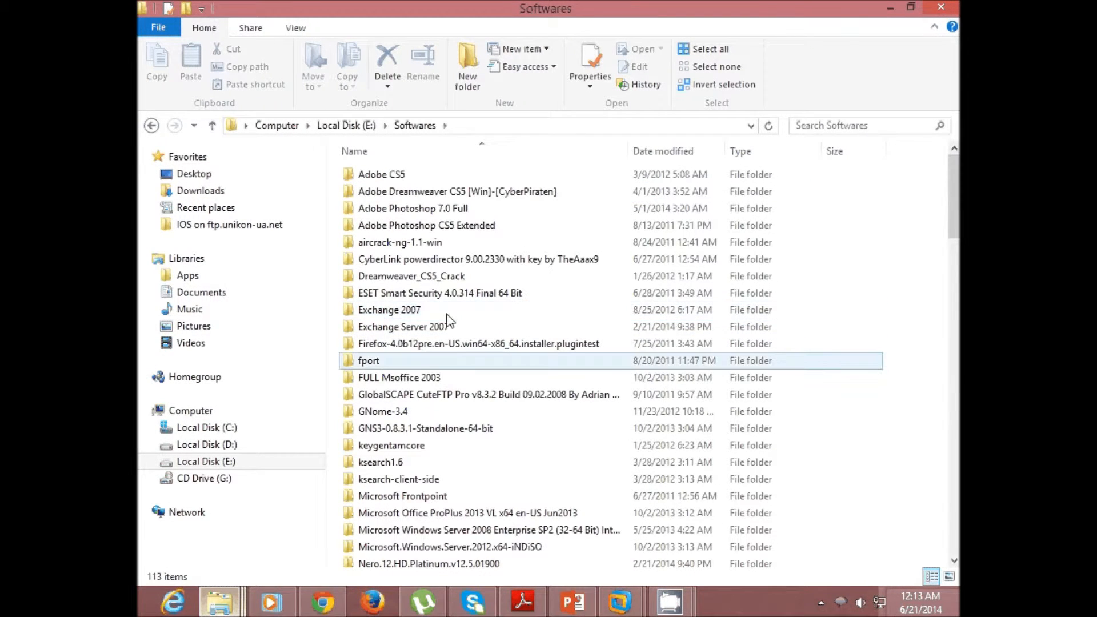
Open the Windows 7 Ultimate (32 Bit) folder and the subfolder of the same name inside it
{"action": "left_click", "coordinate": [455, 294]}
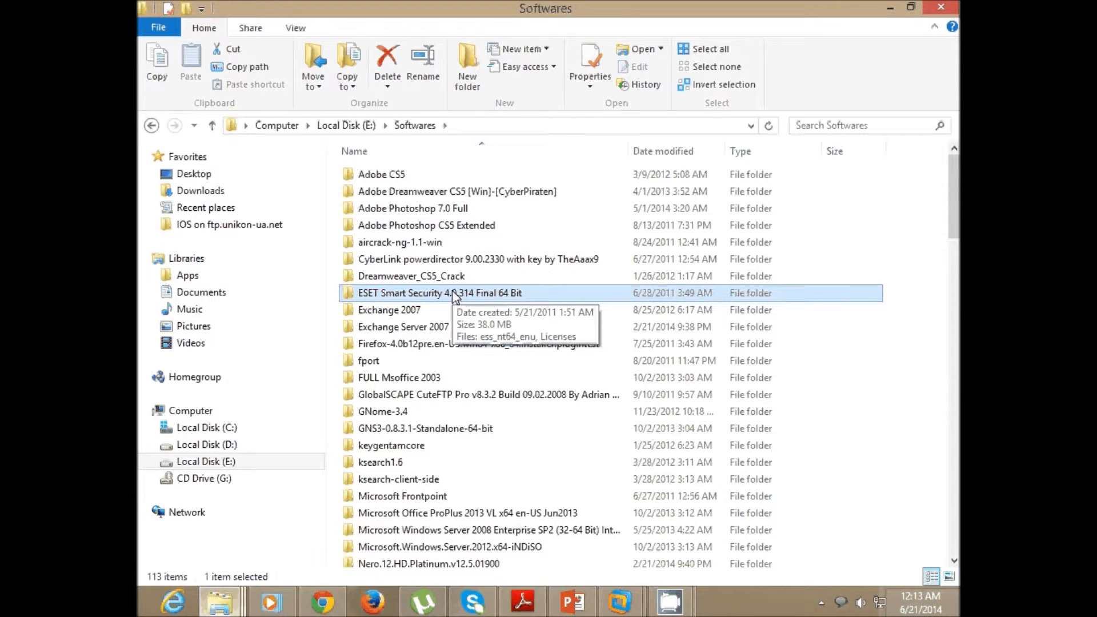
{"action": "key", "text": "w"}
{"action": "key", "text": "Return"}
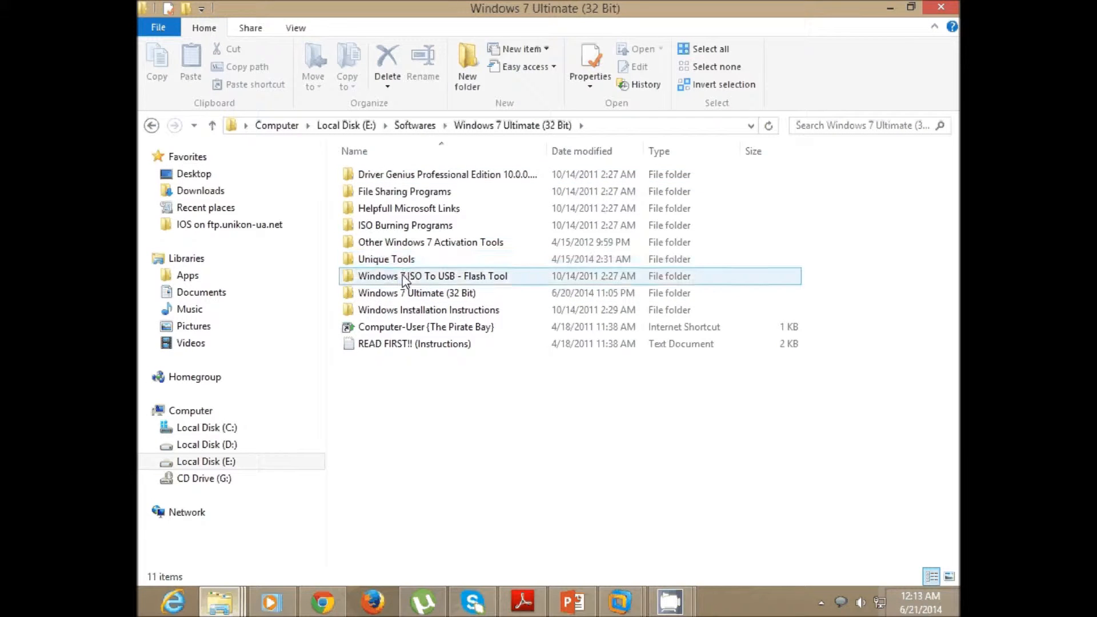
{"action": "double_click", "coordinate": [410, 293]}
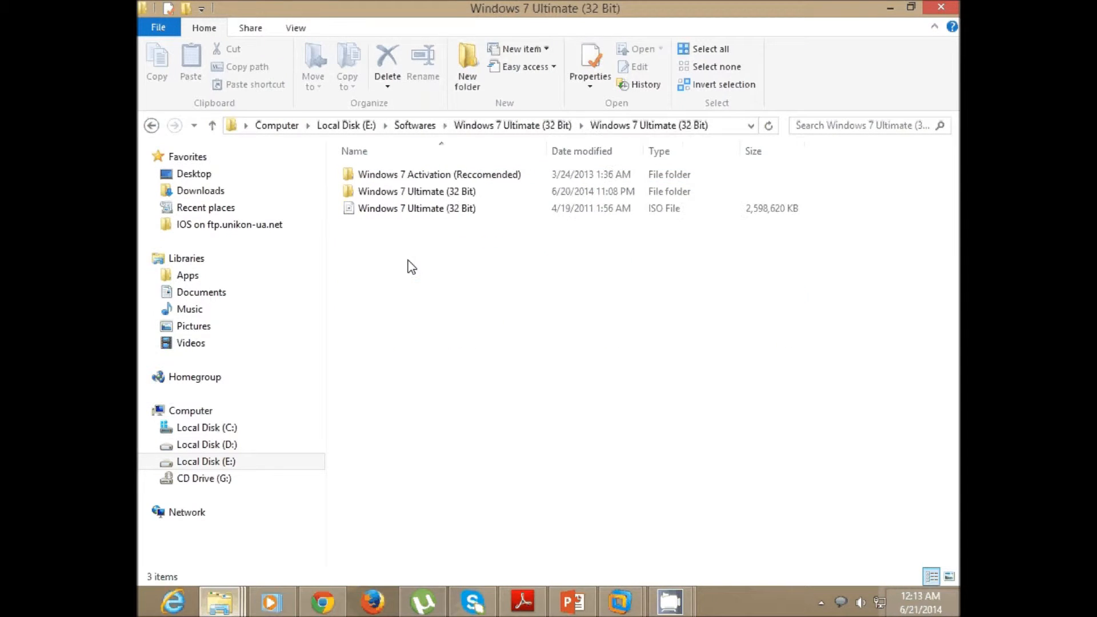
Look at the extraction commands available for the Windows 7 Ultimate (32 Bit) ISO file without running any
{"action": "left_click", "coordinate": [410, 215]}
{"action": "right_click", "coordinate": [410, 216]}
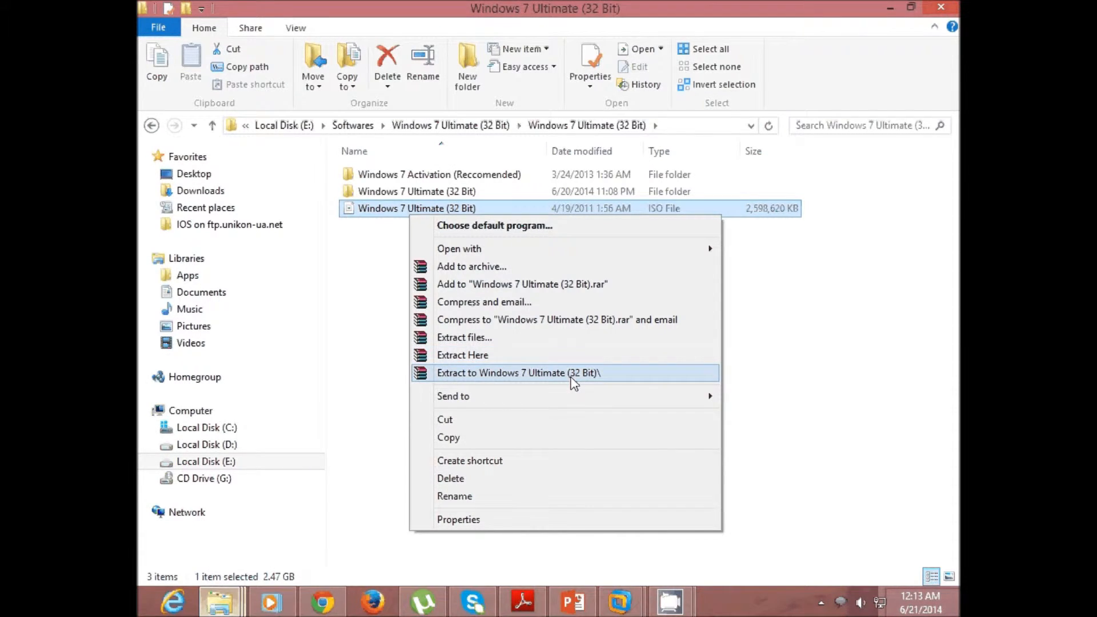
{"action": "left_click", "coordinate": [352, 330]}
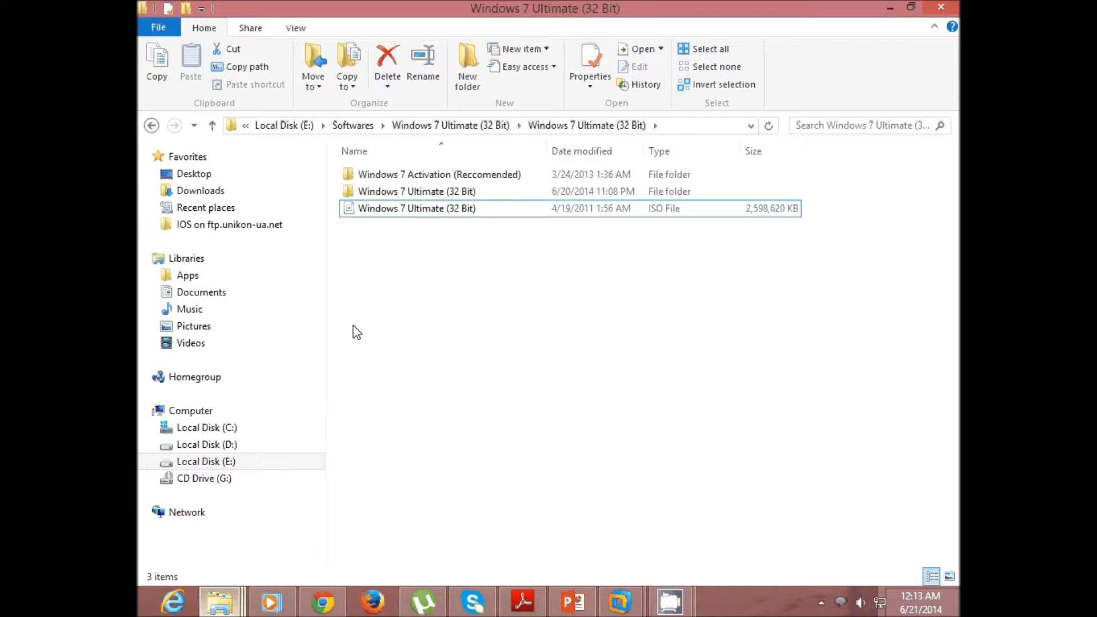
{"action": "left_click", "coordinate": [410, 175]}
{"action": "double_click", "coordinate": [410, 175]}
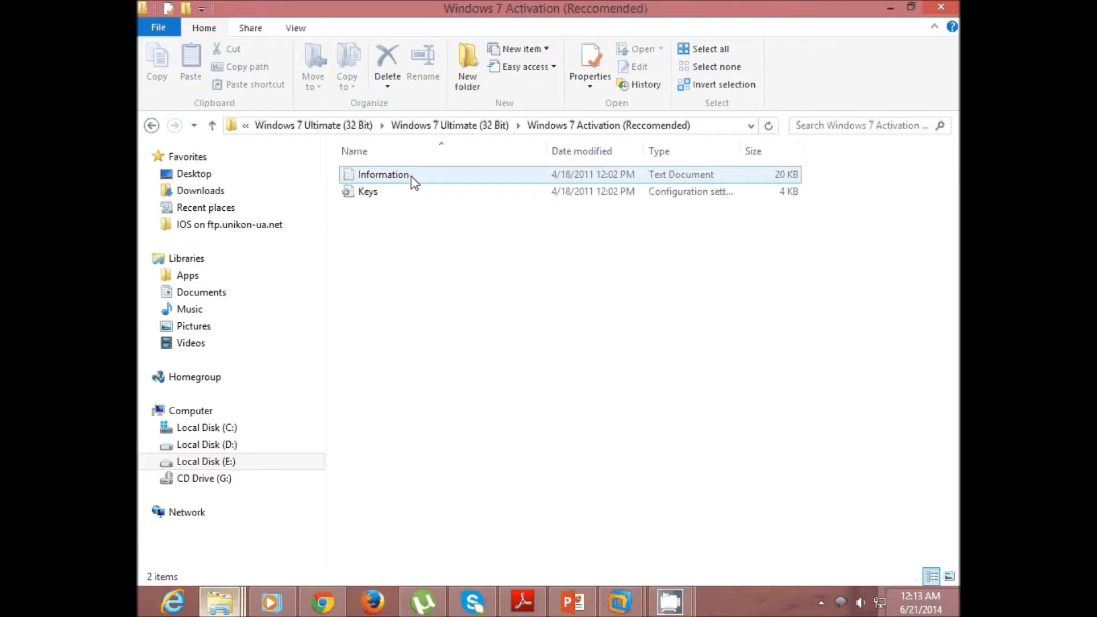
{"action": "key", "text": "BackSpace"}
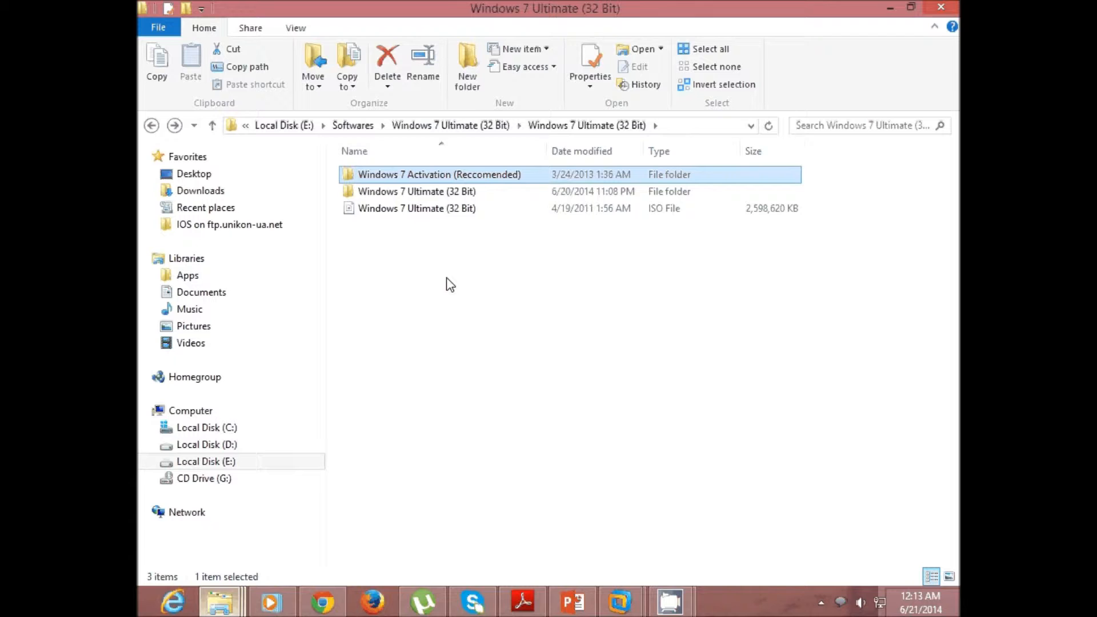
Open the extracted Windows 7 Ultimate (32 Bit) folder and search it for *.wim files
{"action": "double_click", "coordinate": [419, 194]}
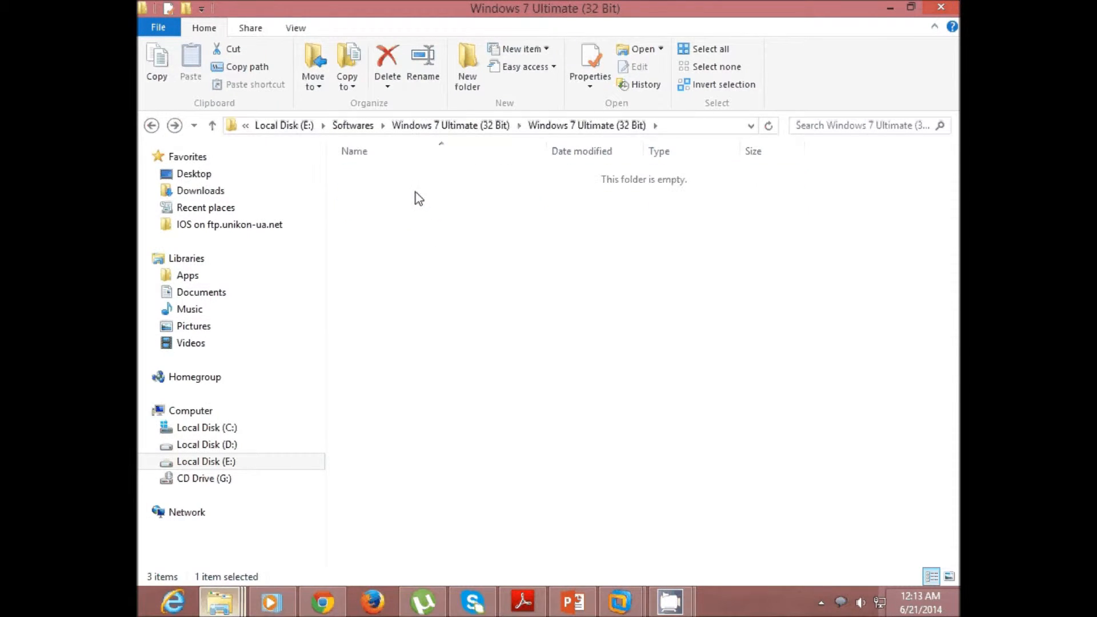
{"action": "left_click", "coordinate": [826, 126]}
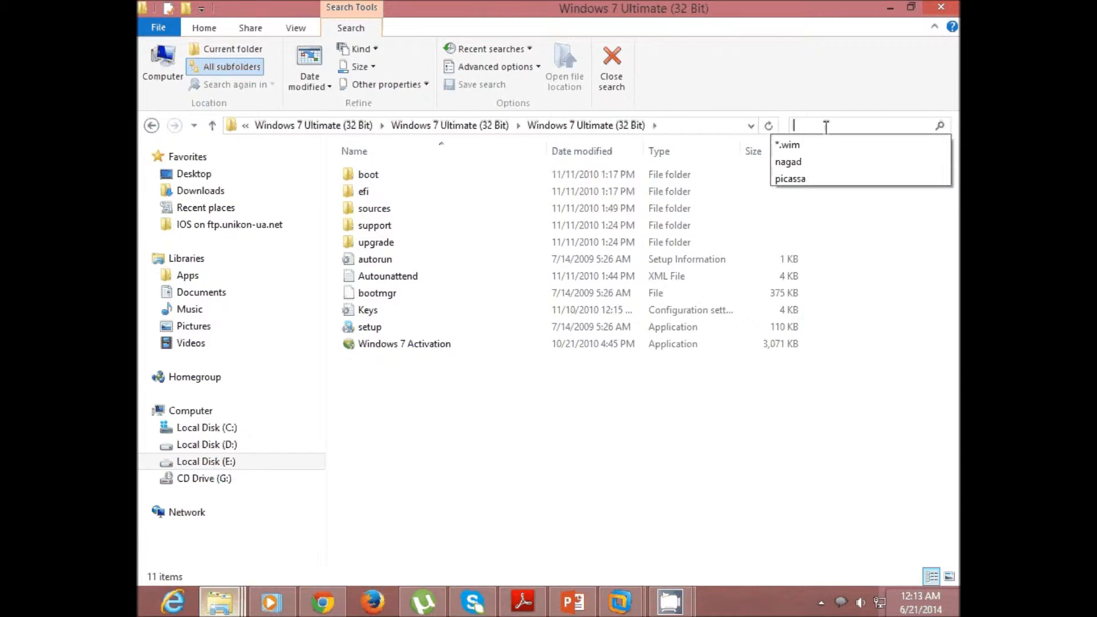
{"action": "left_click", "coordinate": [846, 143]}
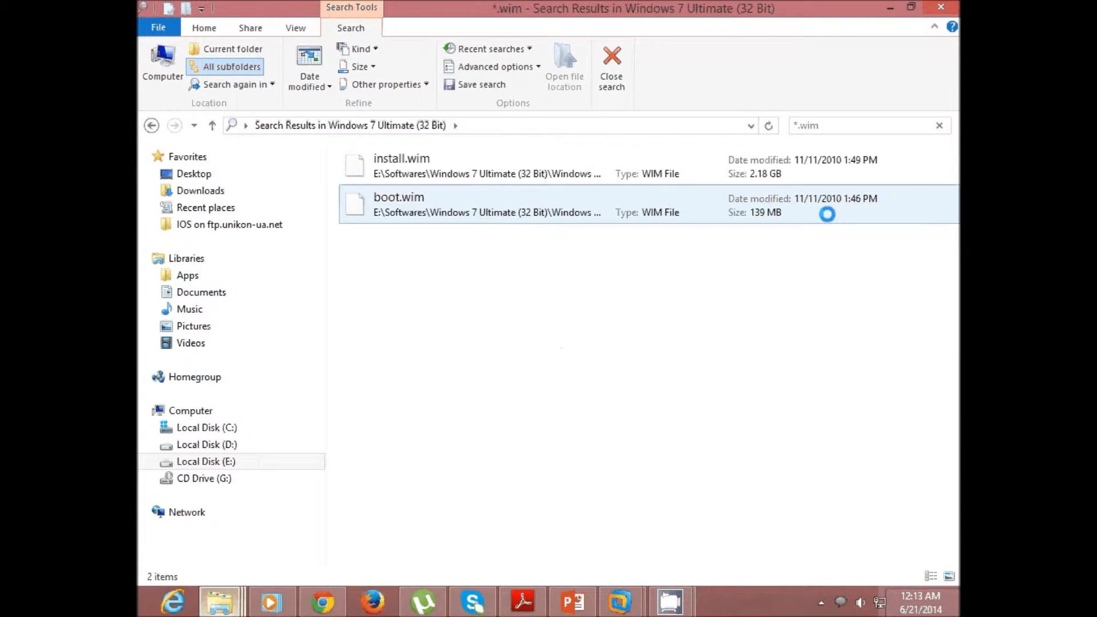
Examine the boot.wim and install.wim files in the search results
{"action": "left_click", "coordinate": [457, 217]}
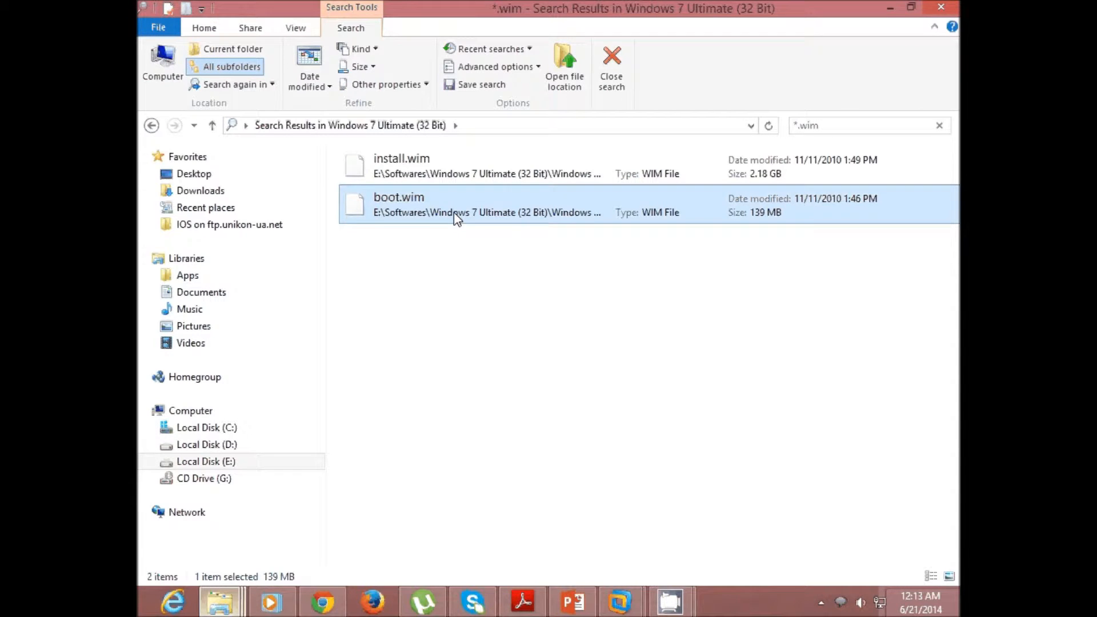
{"action": "left_click", "coordinate": [461, 173]}
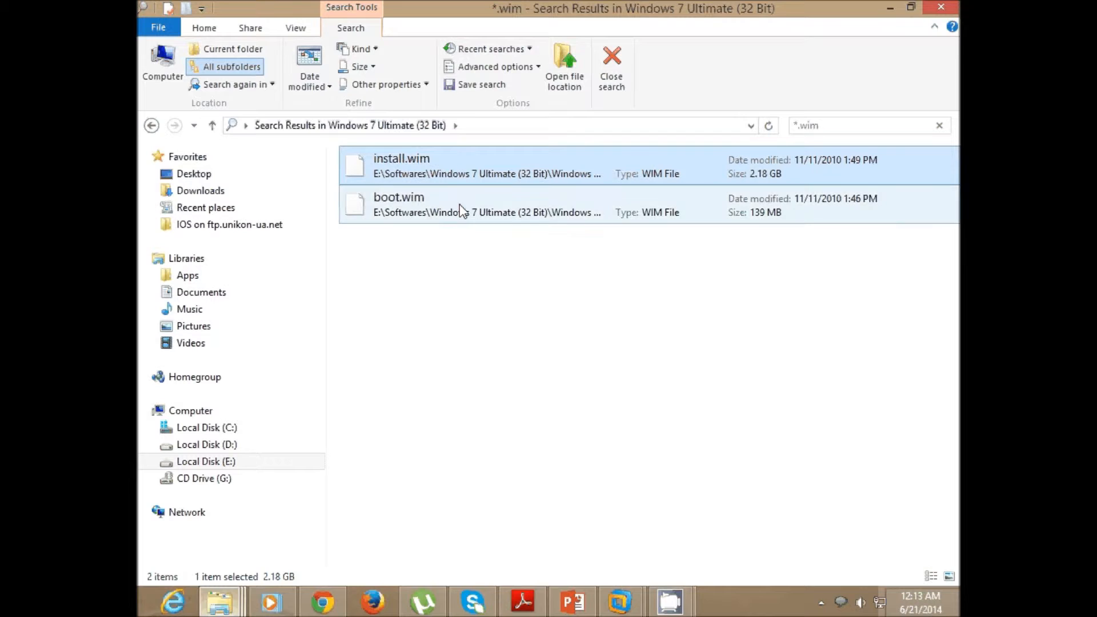
{"action": "left_click", "coordinate": [456, 190]}
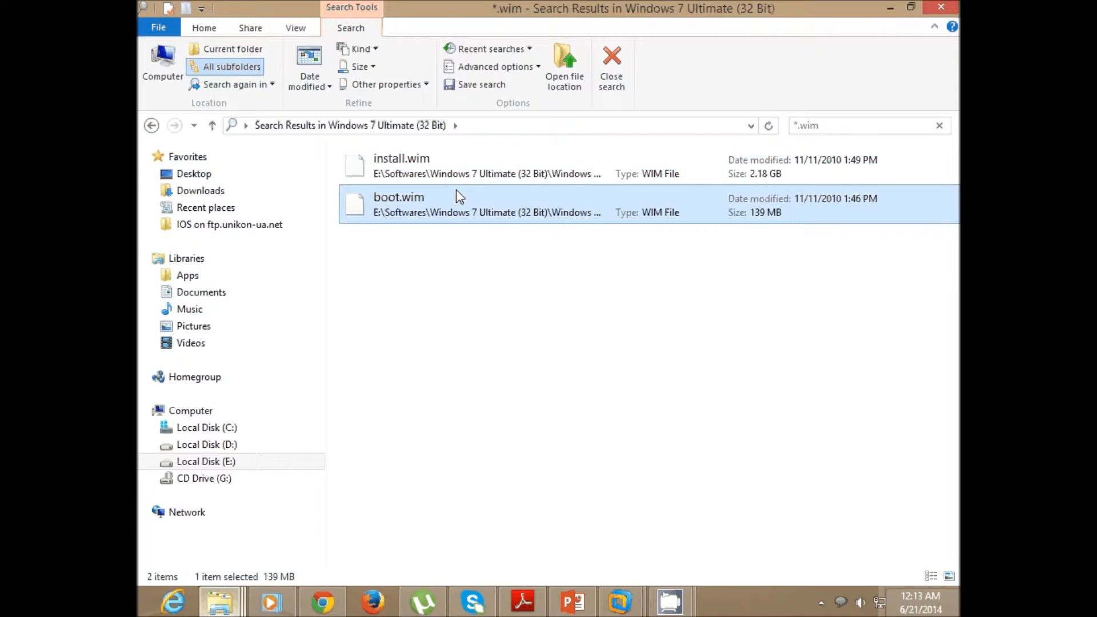
{"action": "left_click", "coordinate": [452, 175]}
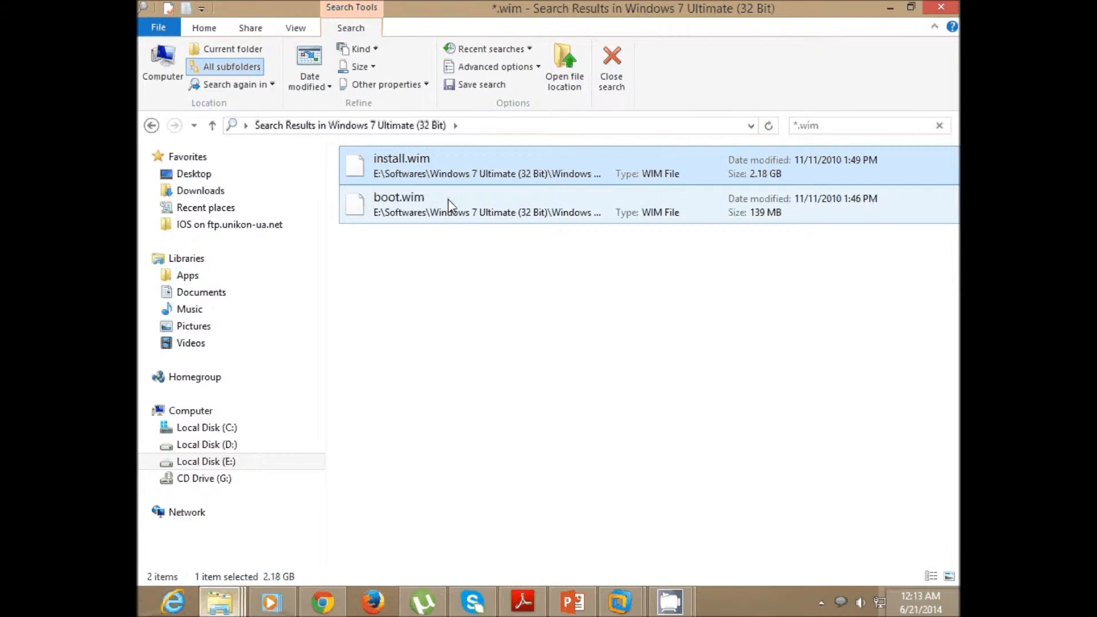
{"action": "left_click", "coordinate": [440, 196]}
{"action": "left_click", "coordinate": [438, 177]}
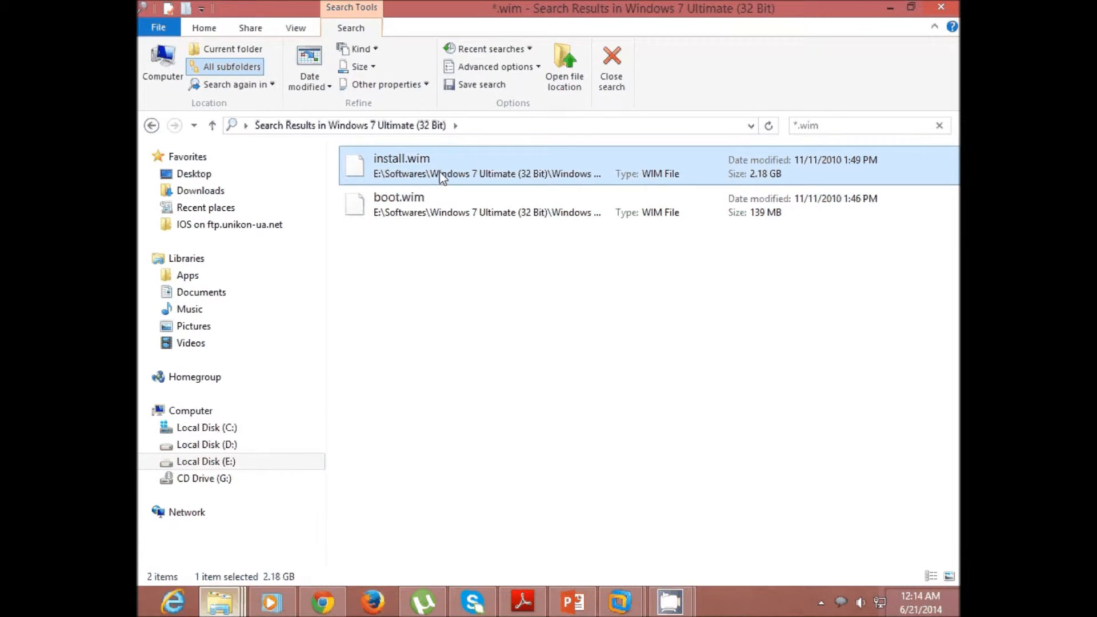
Switch back to the Windows Server 2008 R2 x64 virtual machine and view Install Images under the deployment server
{"action": "mouse_move", "coordinate": [627, 611]}
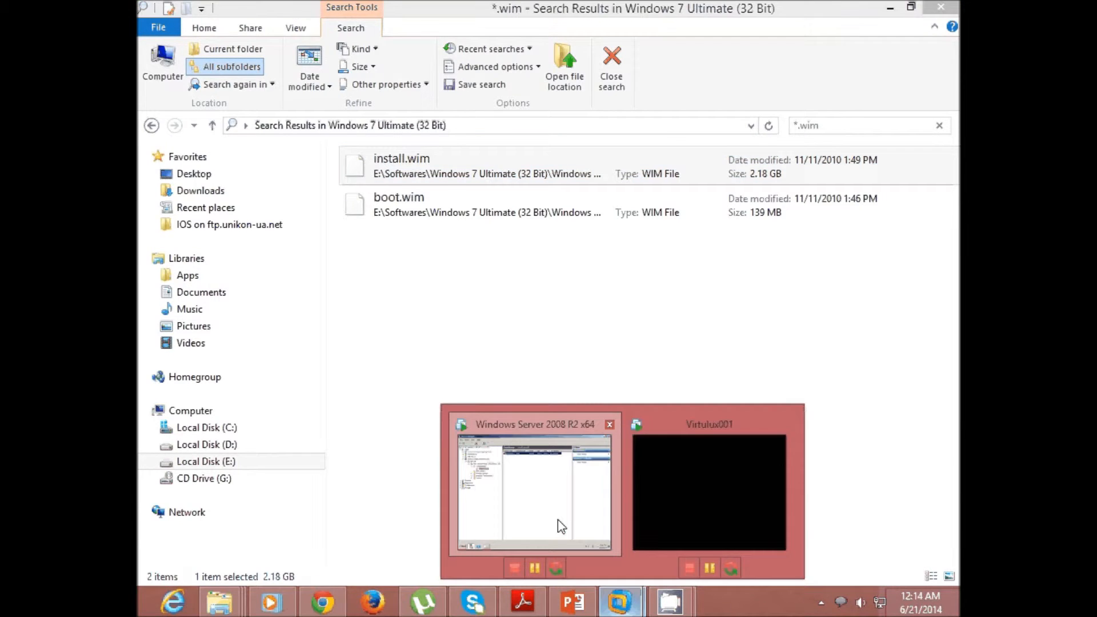
{"action": "left_click", "coordinate": [557, 520]}
{"action": "left_click", "coordinate": [193, 154]}
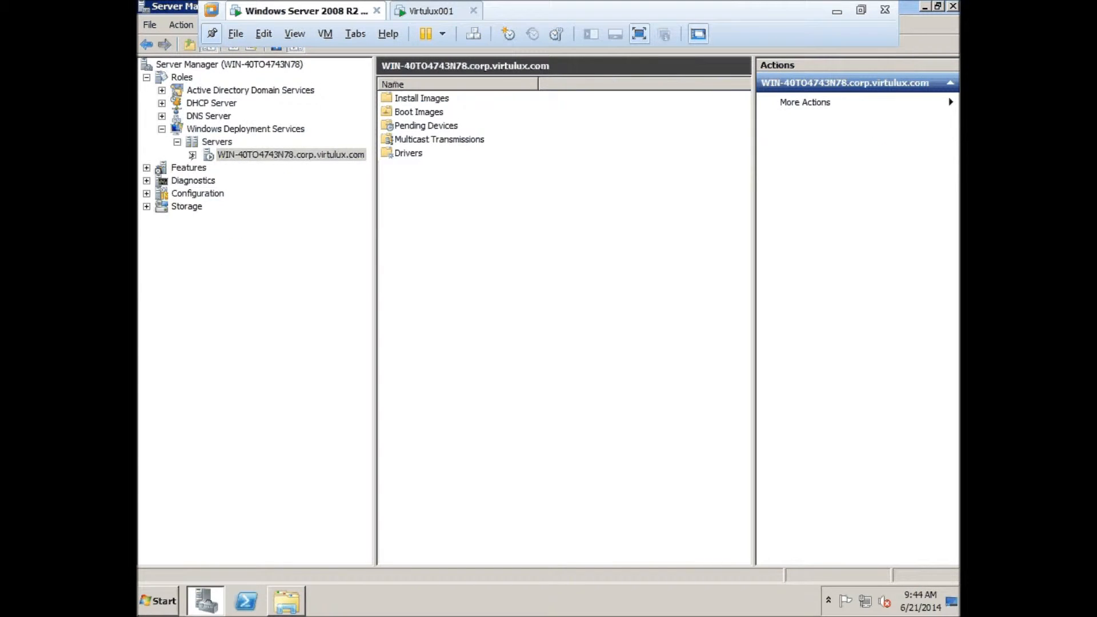
{"action": "left_click", "coordinate": [193, 155]}
{"action": "left_click", "coordinate": [253, 167]}
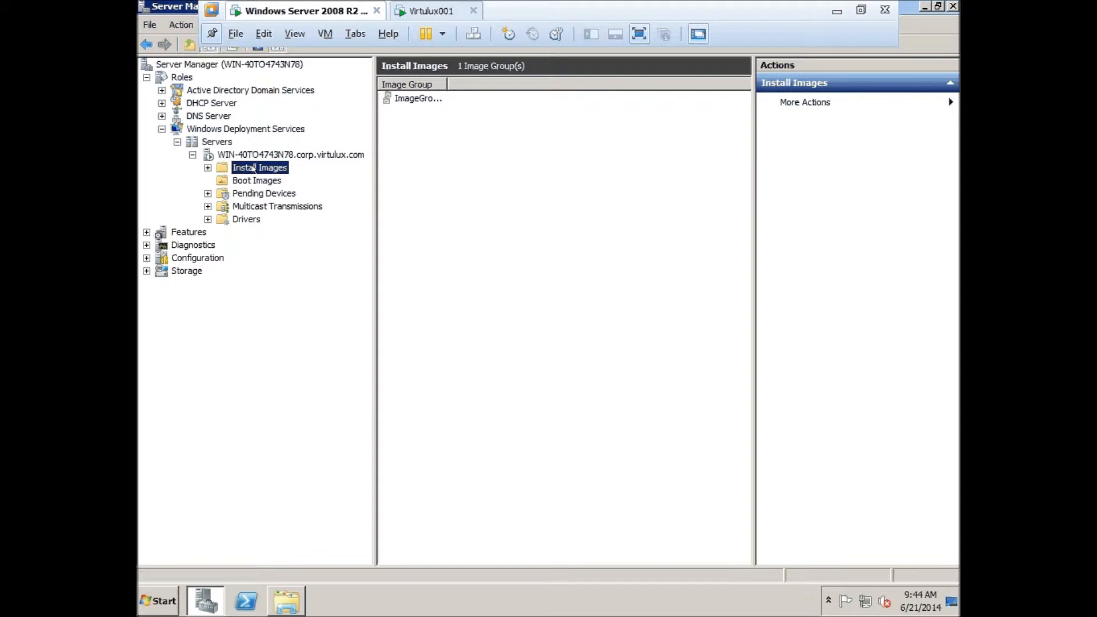
Review the Image Group and Image File pages for adding an install image to ImageGroup1, and cancel the wizard
{"action": "right_click", "coordinate": [253, 168]}
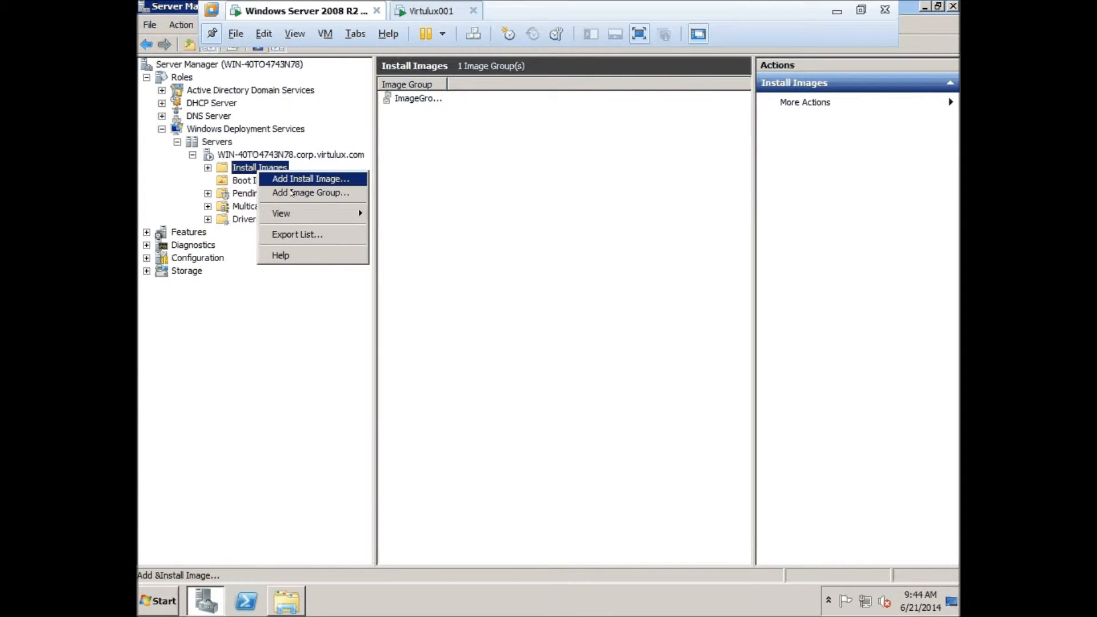
{"action": "left_click", "coordinate": [300, 179]}
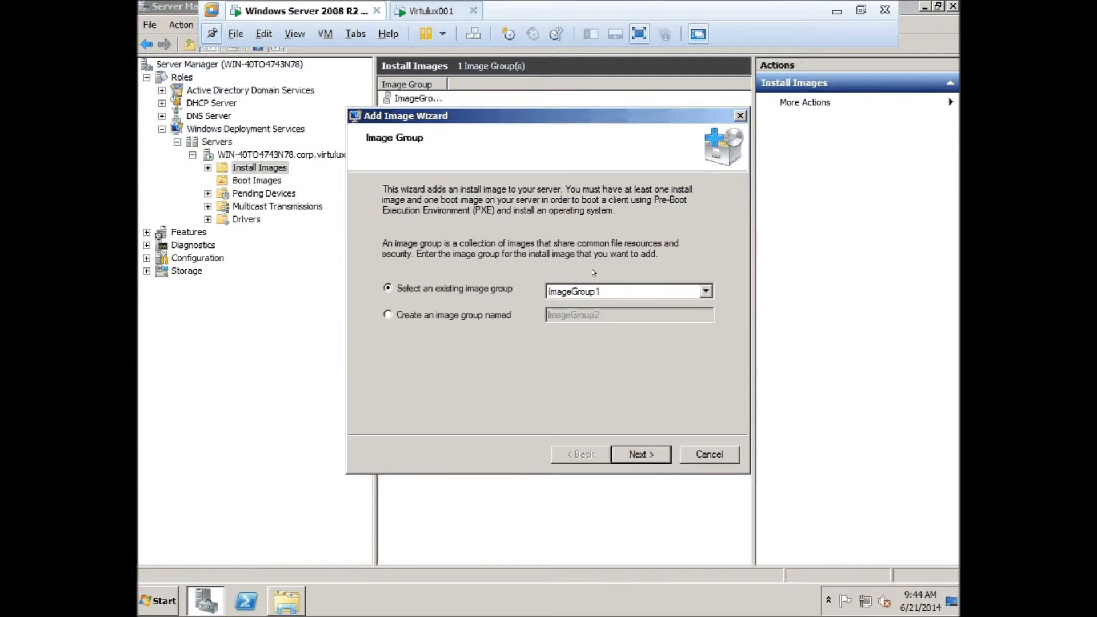
{"action": "left_click", "coordinate": [653, 456]}
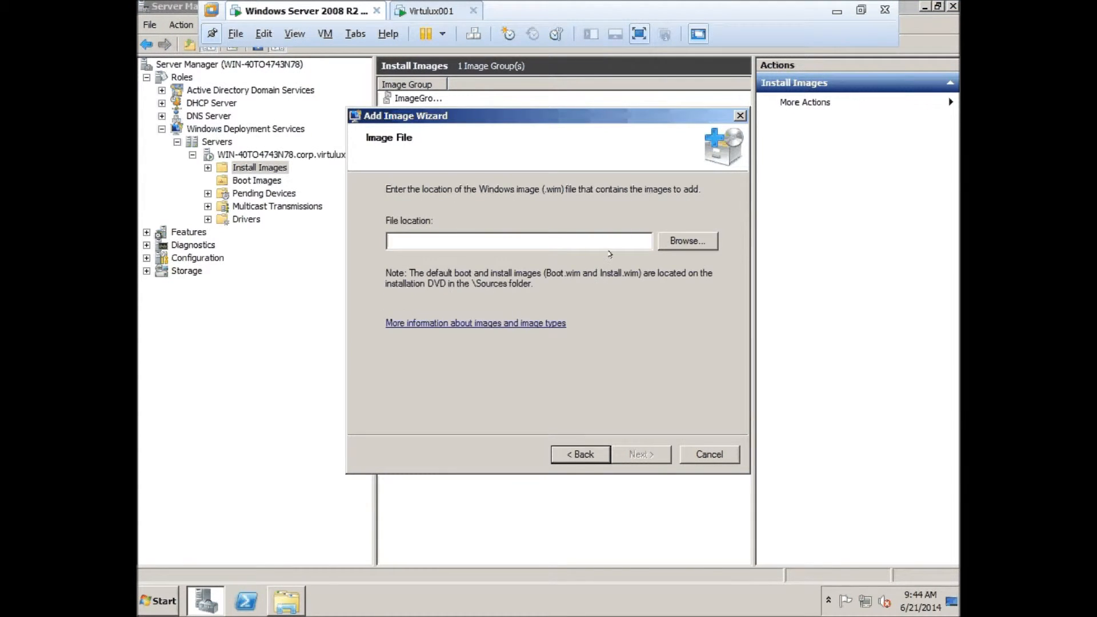
{"action": "left_click", "coordinate": [713, 461]}
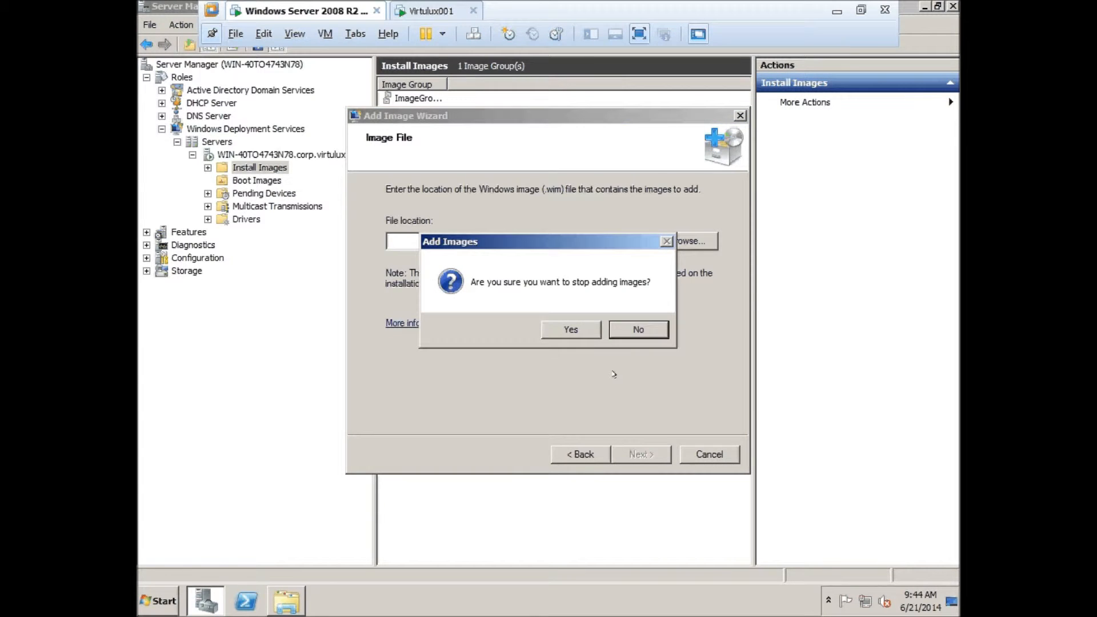
{"action": "left_click", "coordinate": [578, 331]}
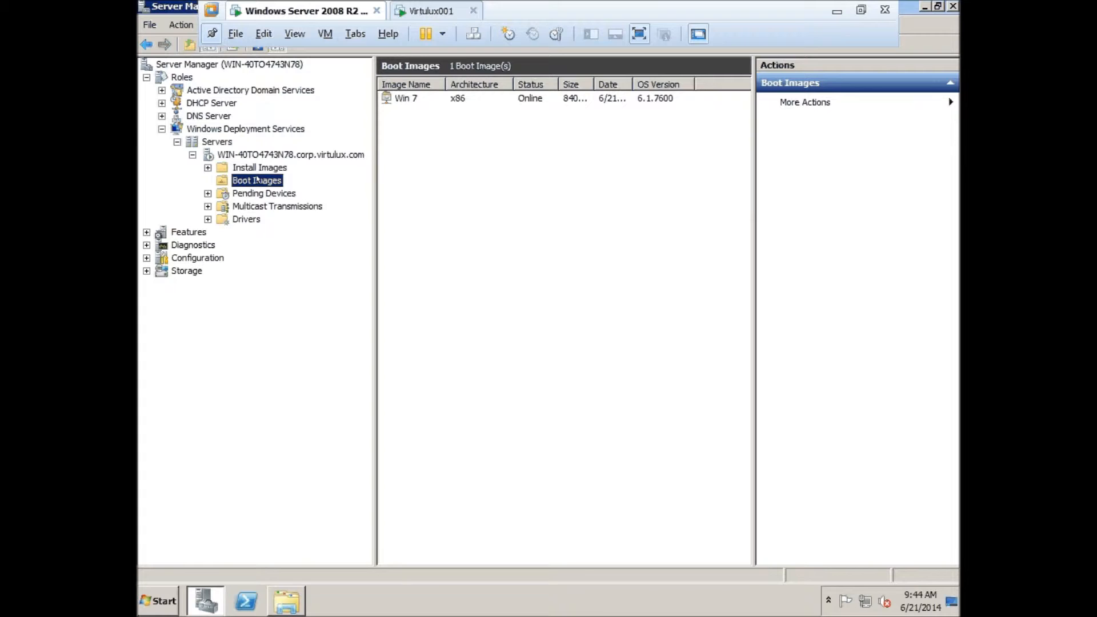
Review the Image File page for adding a boot image, browse to boot.wim on Removable Disk (E:), and cancel the wizard
{"action": "right_click", "coordinate": [258, 180]}
{"action": "left_click", "coordinate": [292, 187]}
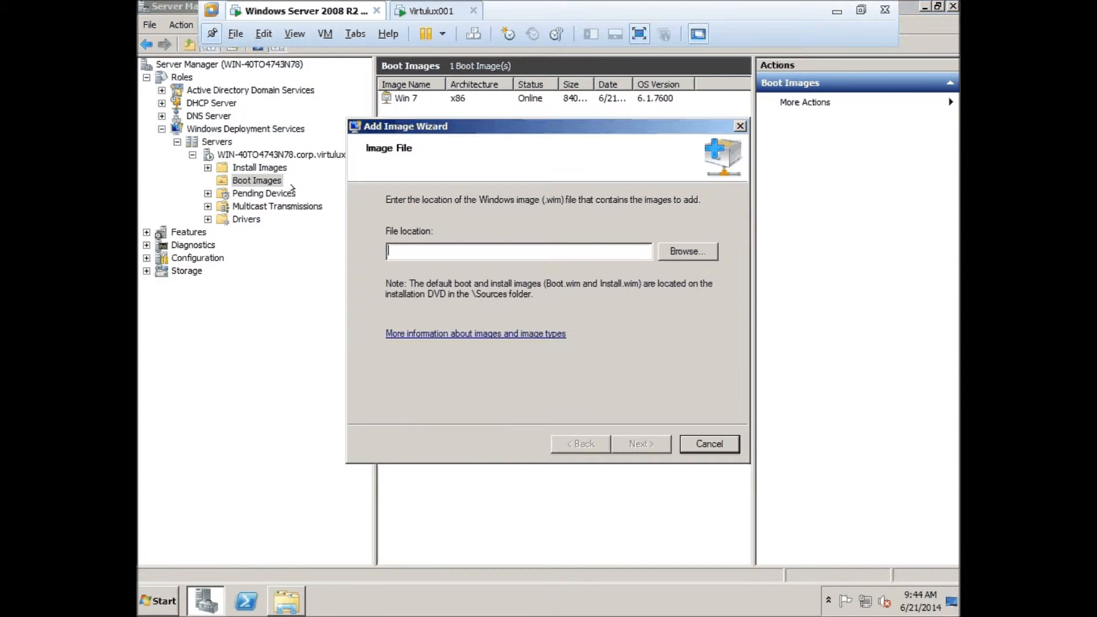
{"action": "left_click", "coordinate": [686, 251]}
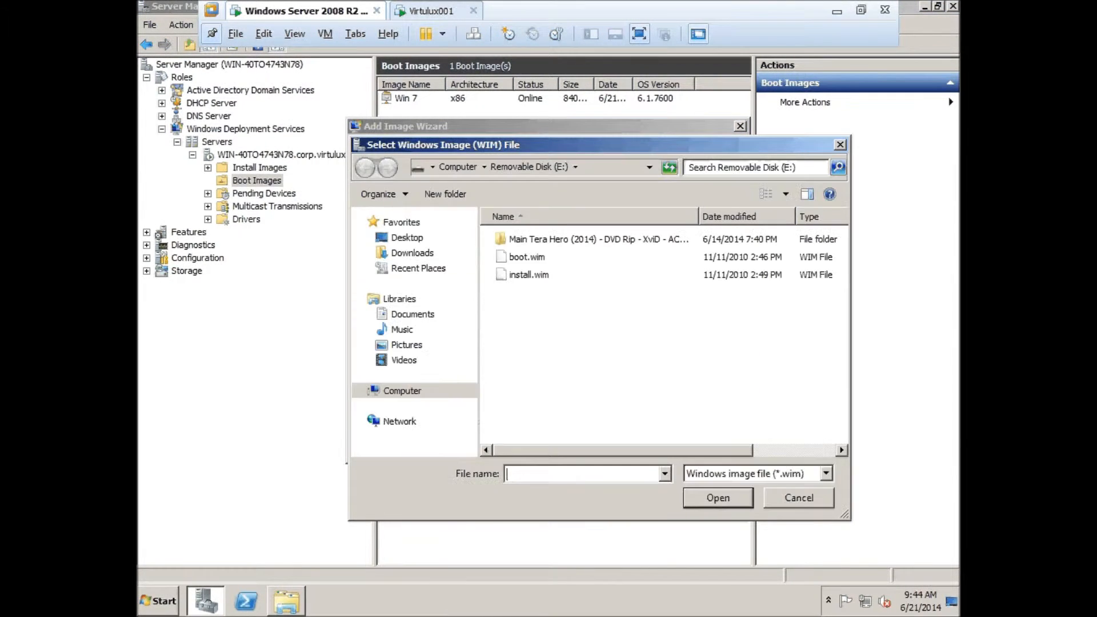
{"action": "left_click", "coordinate": [534, 275]}
{"action": "left_click", "coordinate": [533, 259]}
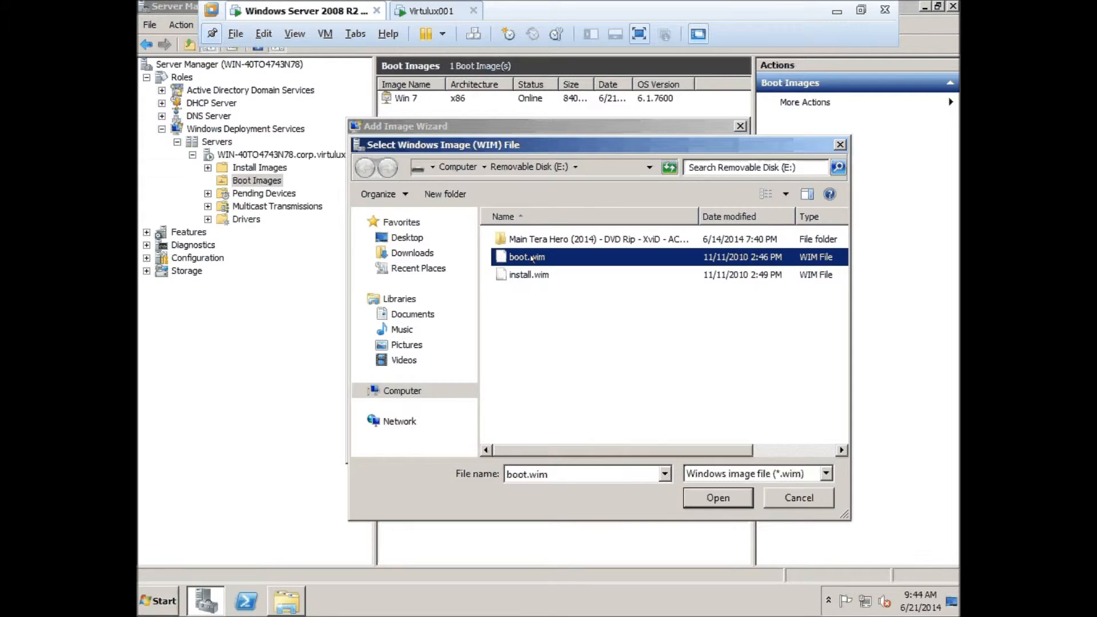
{"action": "left_click", "coordinate": [796, 502]}
{"action": "left_click", "coordinate": [712, 446]}
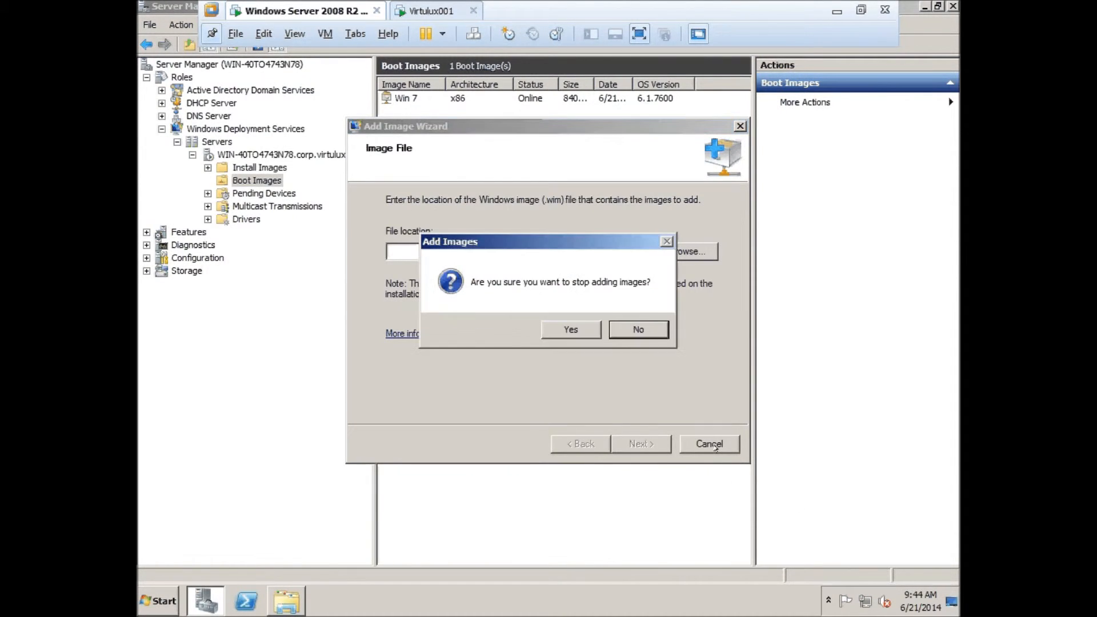
{"action": "left_click", "coordinate": [584, 329]}
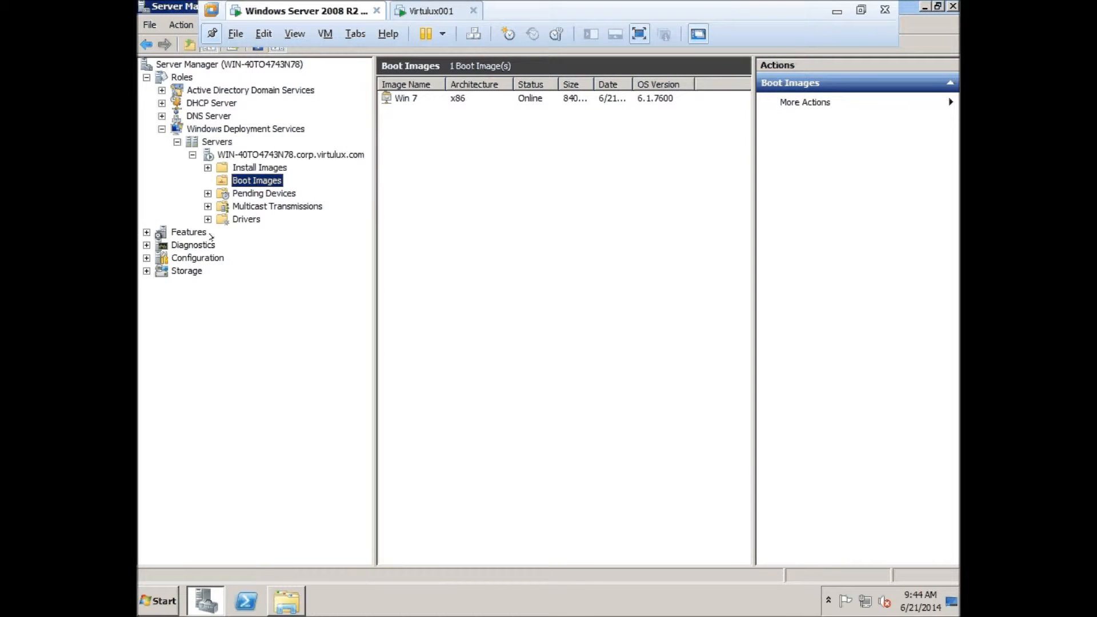
Expand the server under Windows Deployment Services and open its properties
{"action": "left_click", "coordinate": [162, 129]}
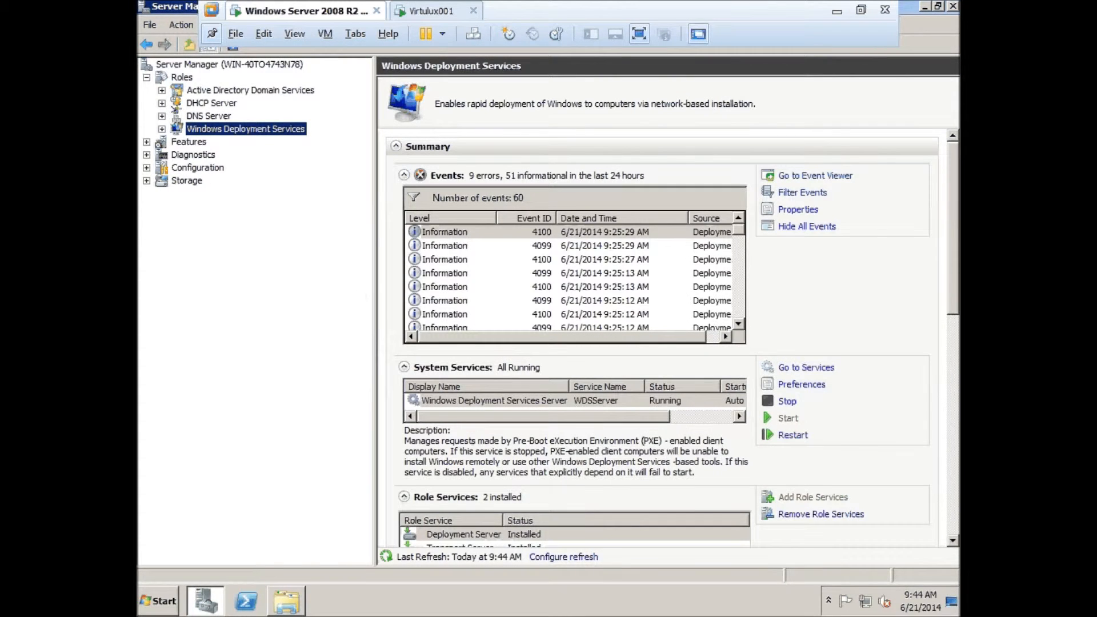
{"action": "right_click", "coordinate": [229, 129]}
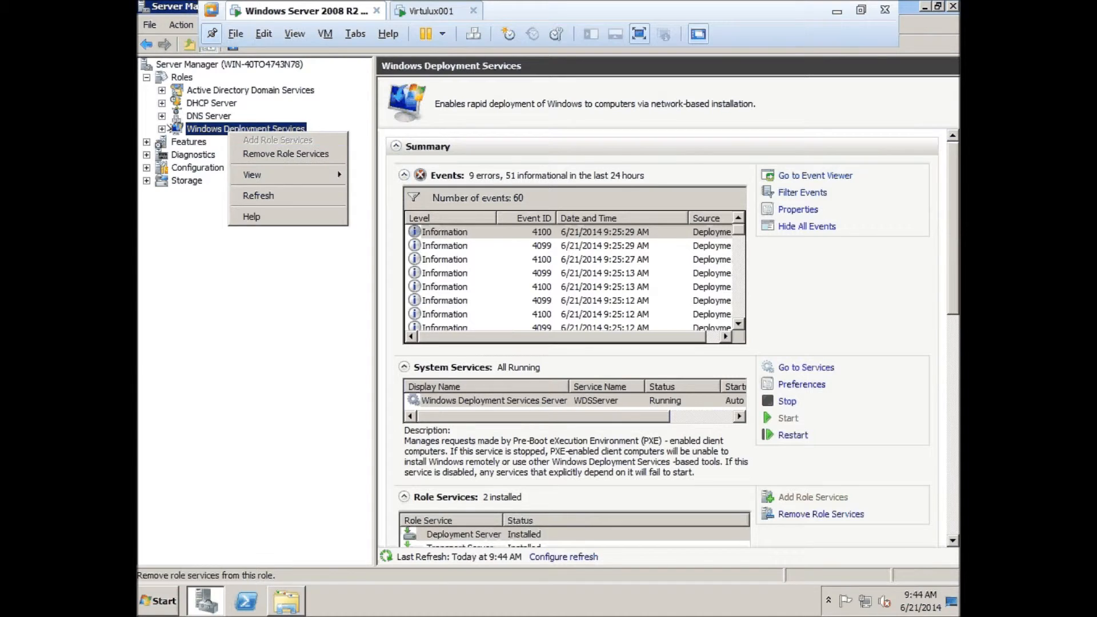
{"action": "left_click", "coordinate": [163, 129]}
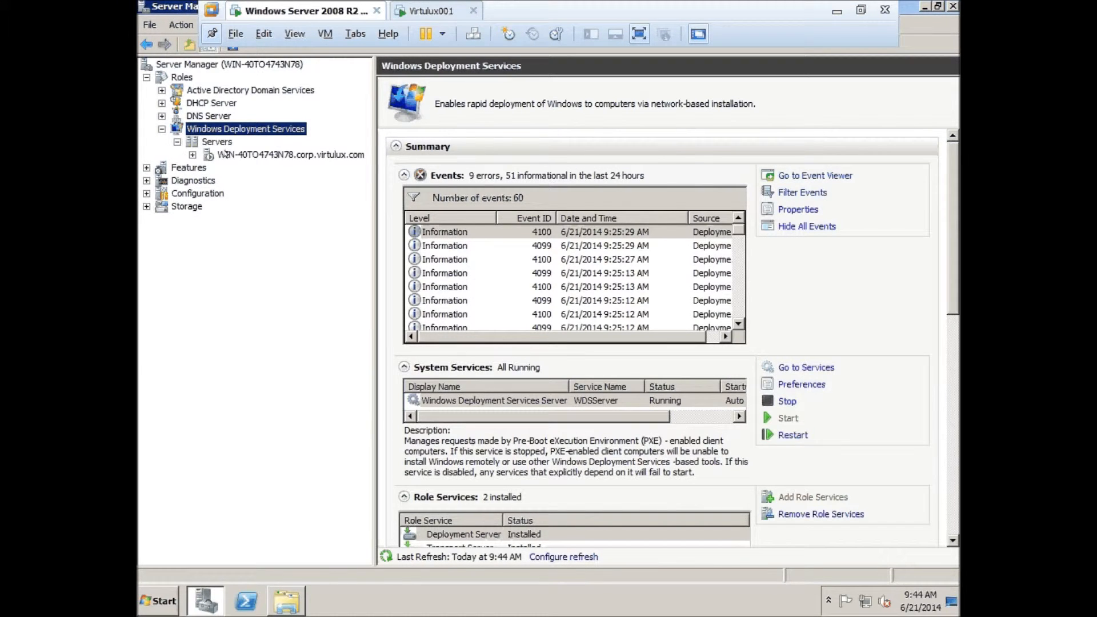
{"action": "left_click", "coordinate": [193, 156]}
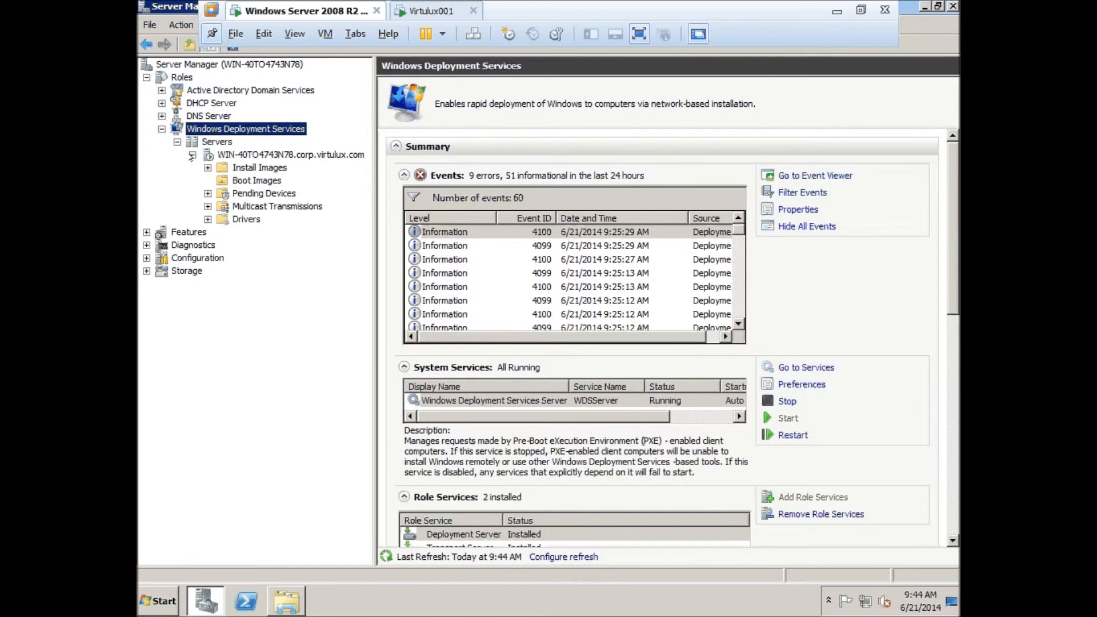
{"action": "right_click", "coordinate": [252, 156]}
{"action": "left_click", "coordinate": [280, 161]}
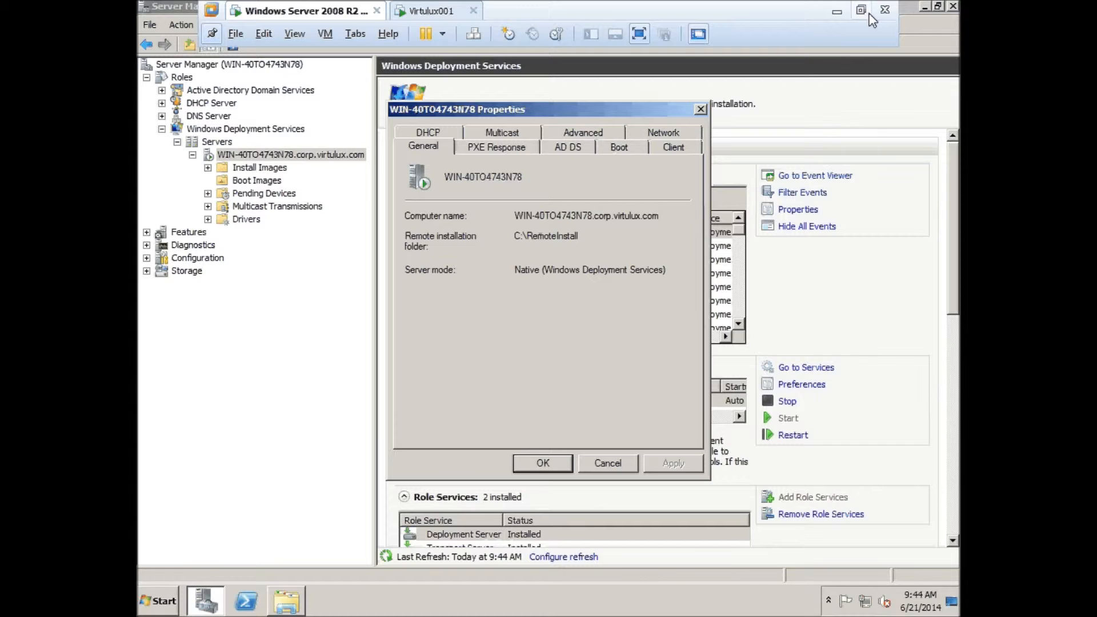
{"action": "left_click", "coordinate": [839, 13]}
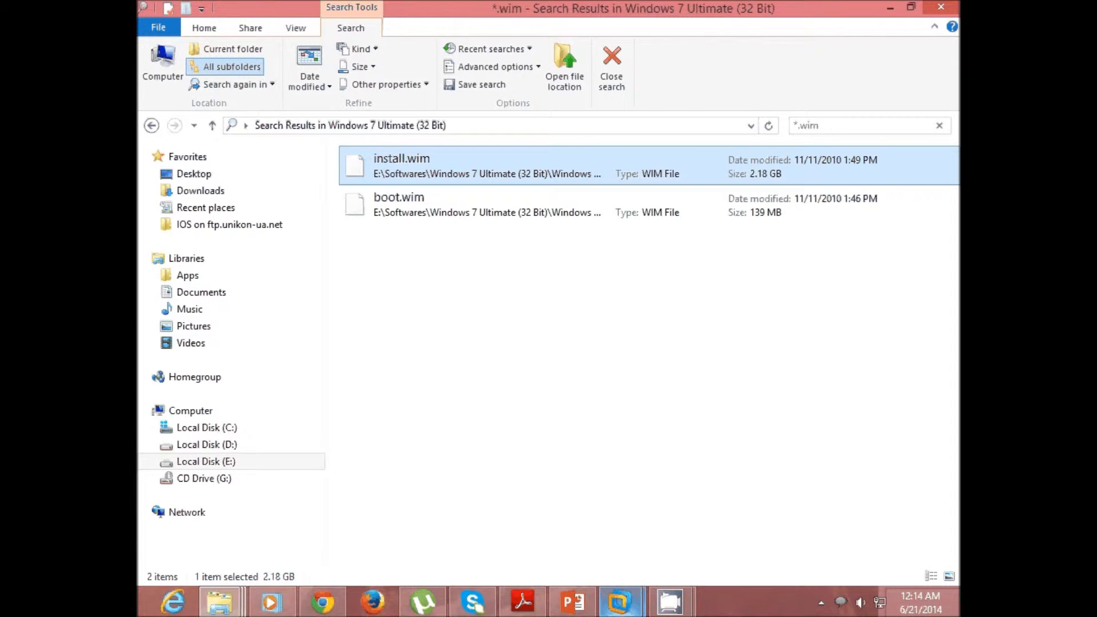
{"action": "left_click", "coordinate": [670, 602]}
{"action": "left_click", "coordinate": [623, 542]}
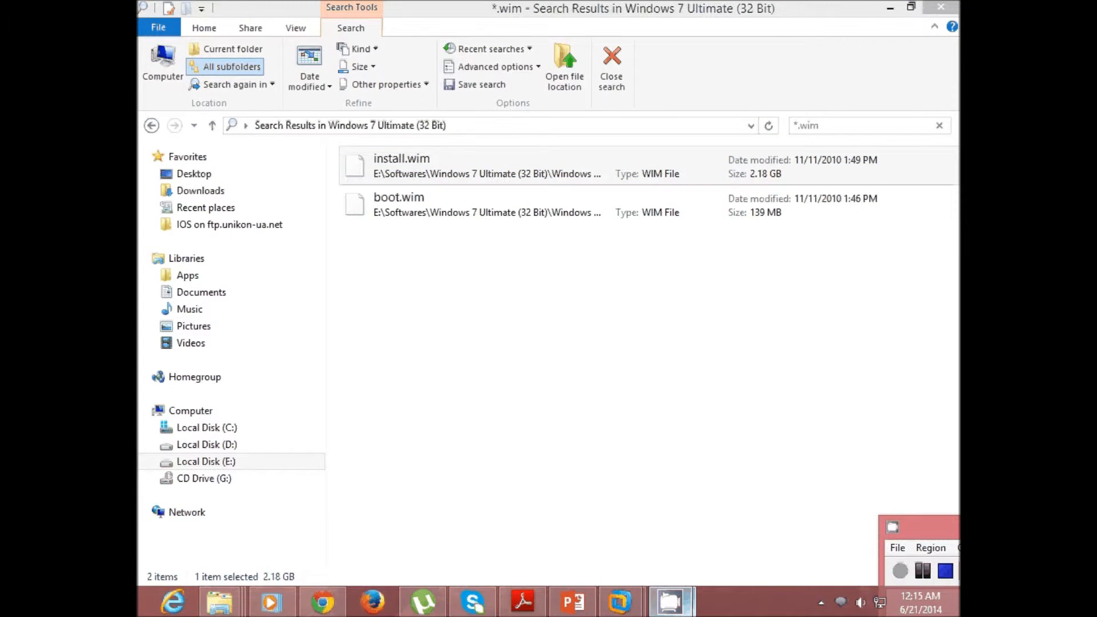
{"action": "left_click", "coordinate": [619, 602]}
{"action": "left_click", "coordinate": [564, 537]}
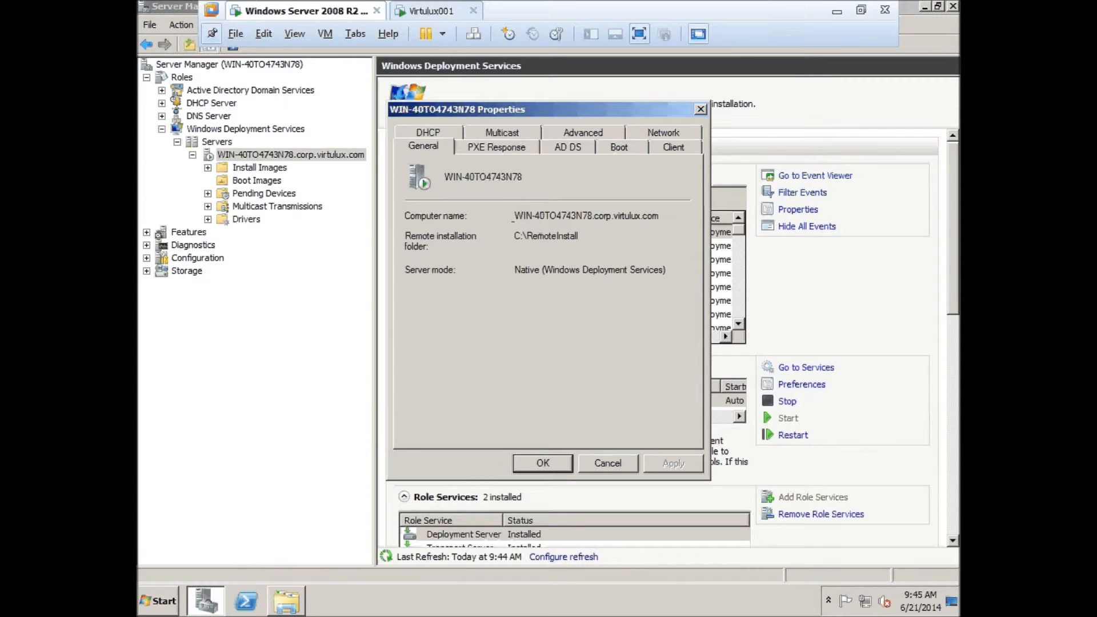
Review the deployment server's computer name and remote installation folder in its General properties, and its DHCP port and option 60 settings
{"action": "double_click", "coordinate": [513, 216]}
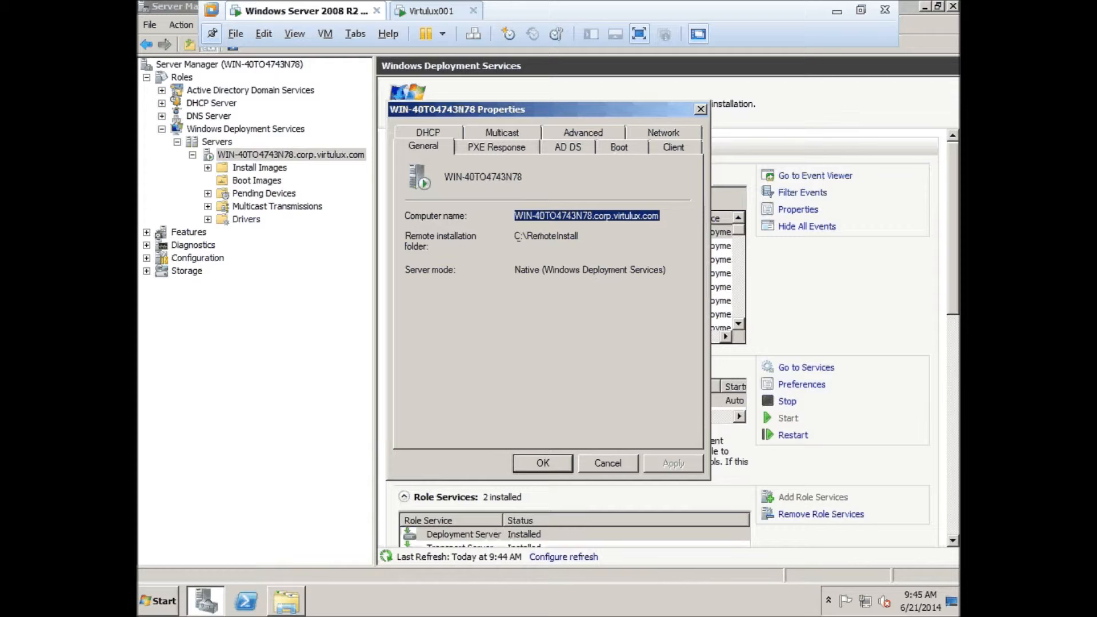
{"action": "left_click", "coordinate": [445, 135]}
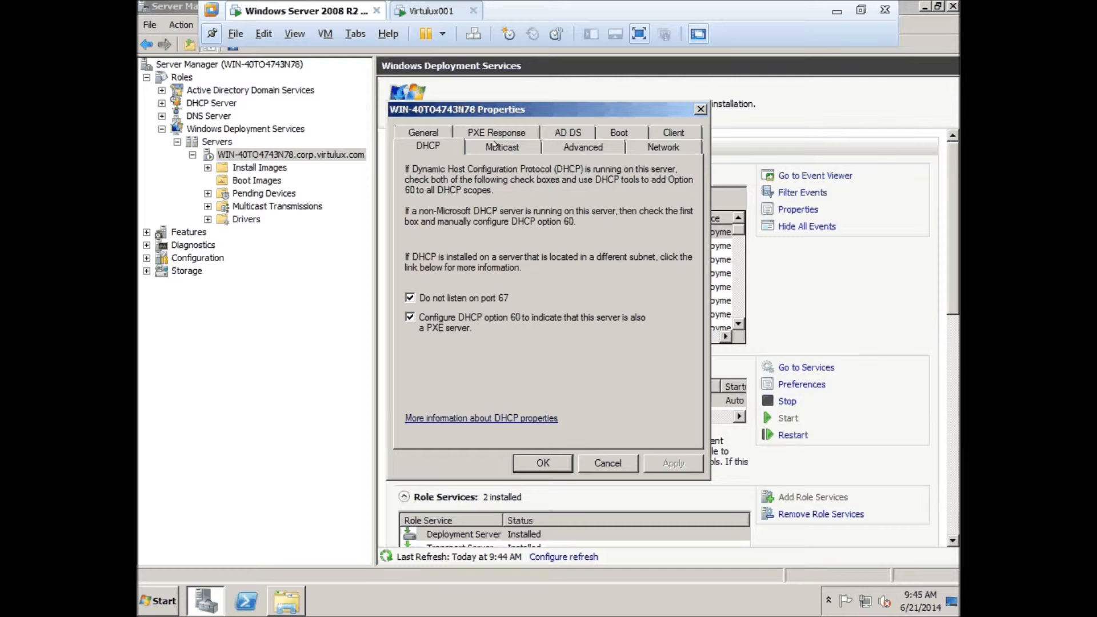
{"action": "left_click", "coordinate": [425, 132]}
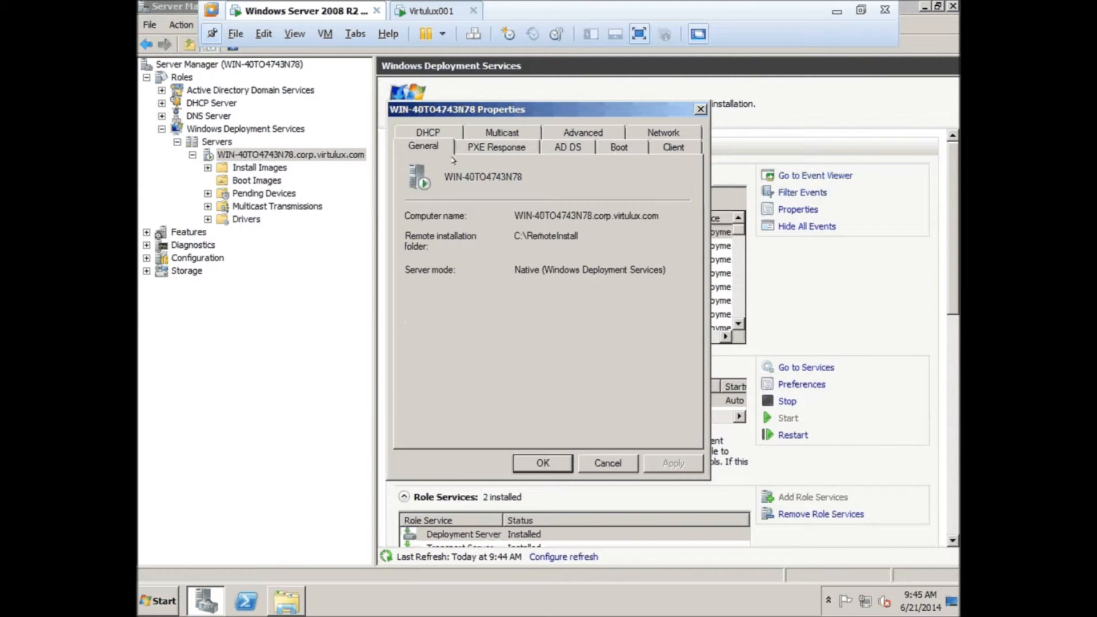
{"action": "left_click", "coordinate": [438, 134]}
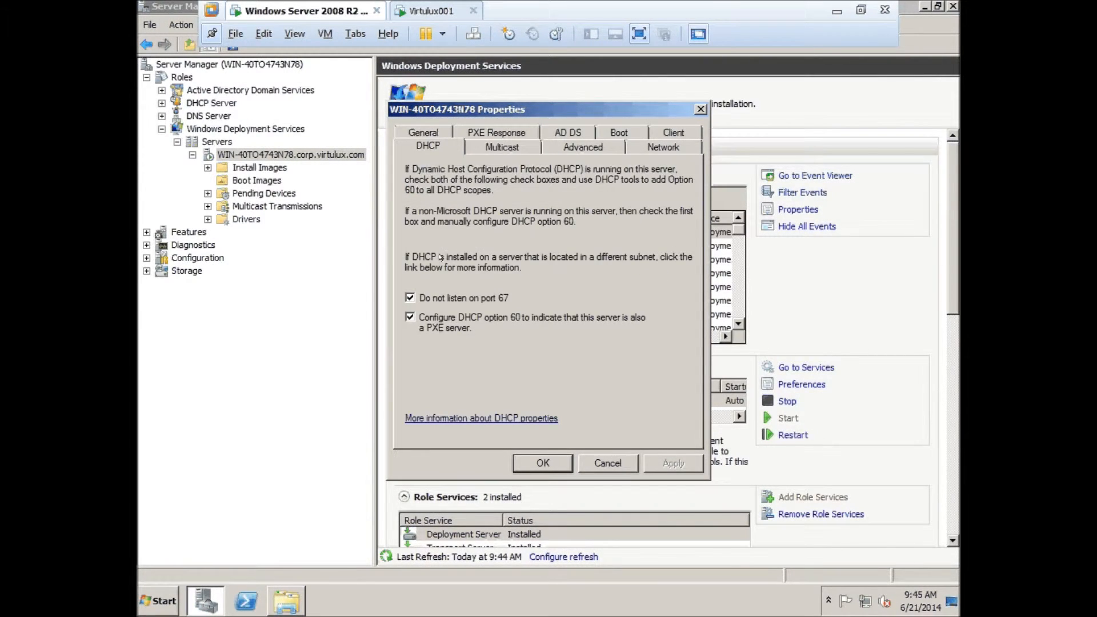
Review the PXE response policy for known and unknown clients, close the properties without saving, and view Pending Devices
{"action": "left_click", "coordinate": [485, 128]}
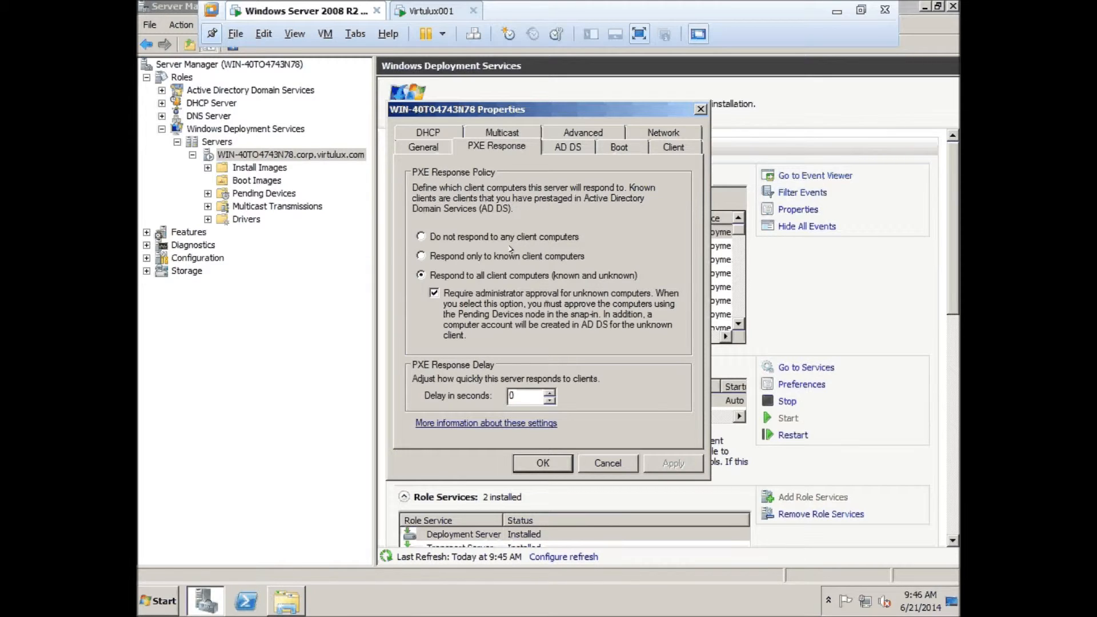
{"action": "left_click", "coordinate": [457, 272]}
{"action": "left_click", "coordinate": [633, 463]}
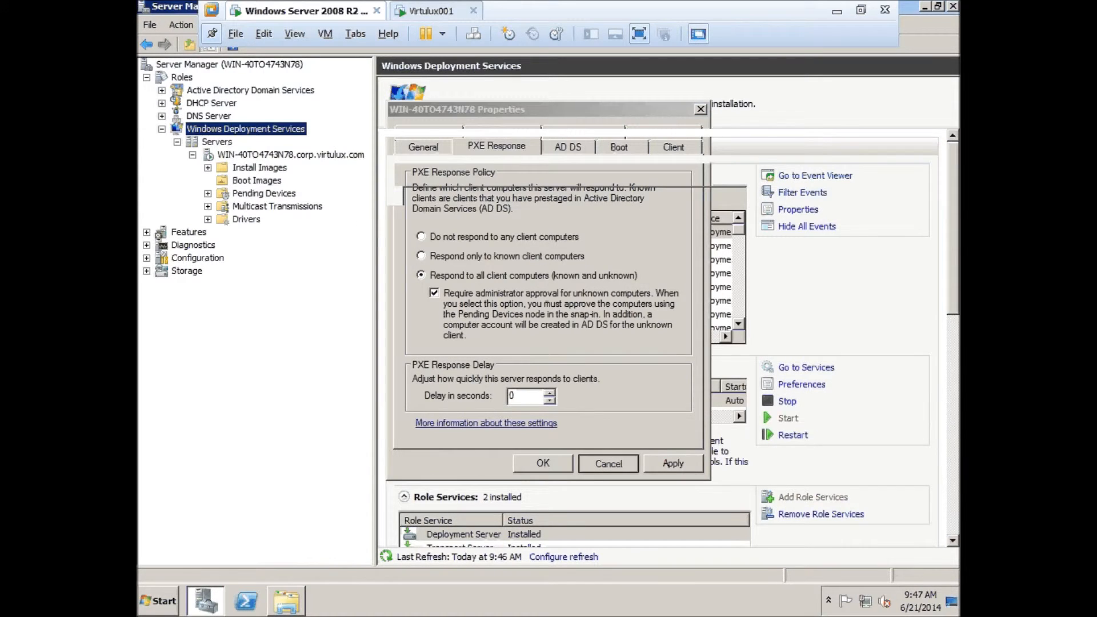
{"action": "left_click", "coordinate": [264, 194]}
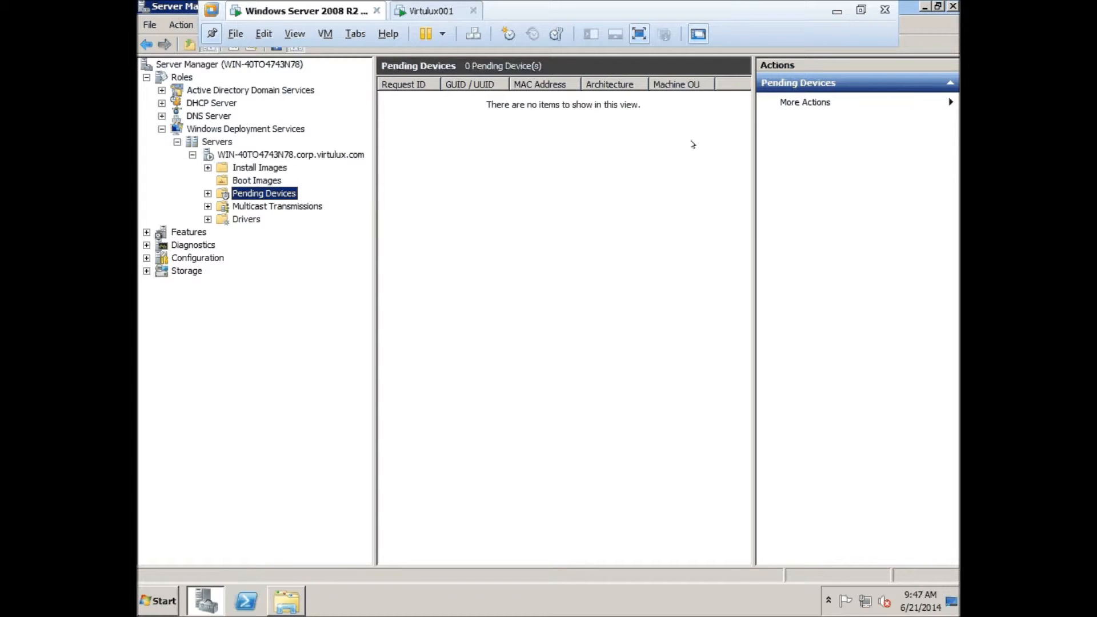
Reopen the deployment server's properties and review its PXE Response, Multicast and Advanced settings
{"action": "right_click", "coordinate": [245, 156]}
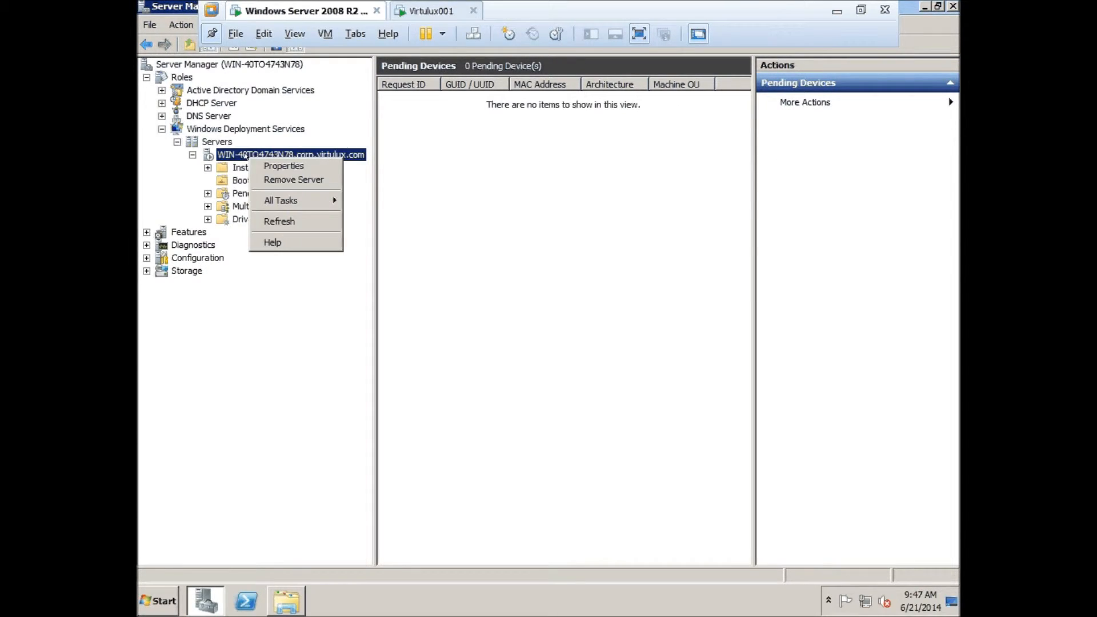
{"action": "left_click", "coordinate": [296, 166]}
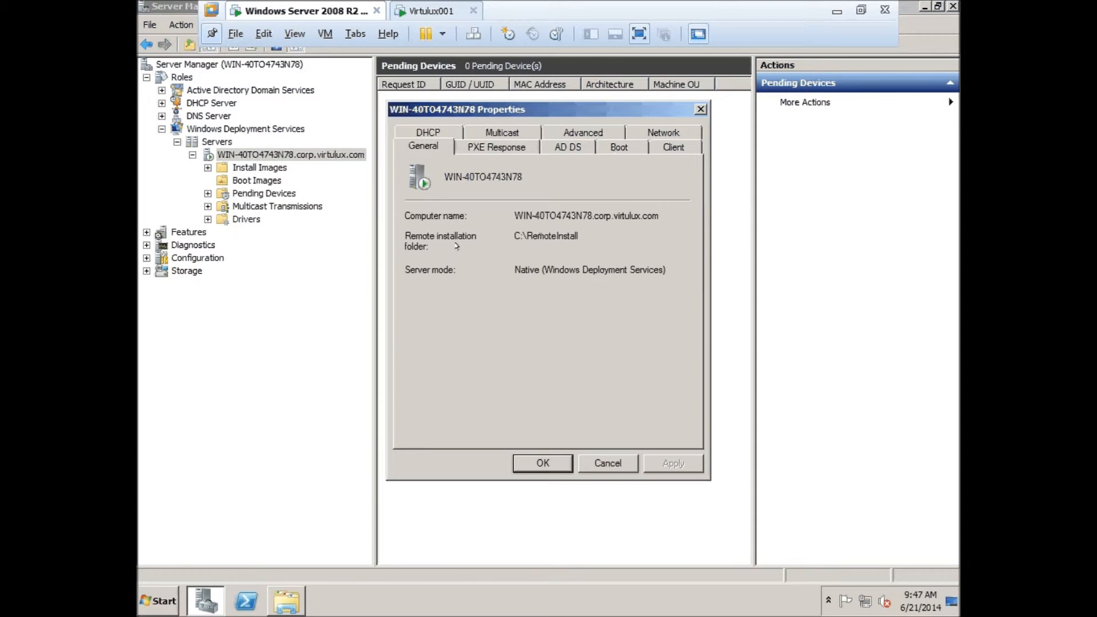
{"action": "left_click", "coordinate": [491, 143]}
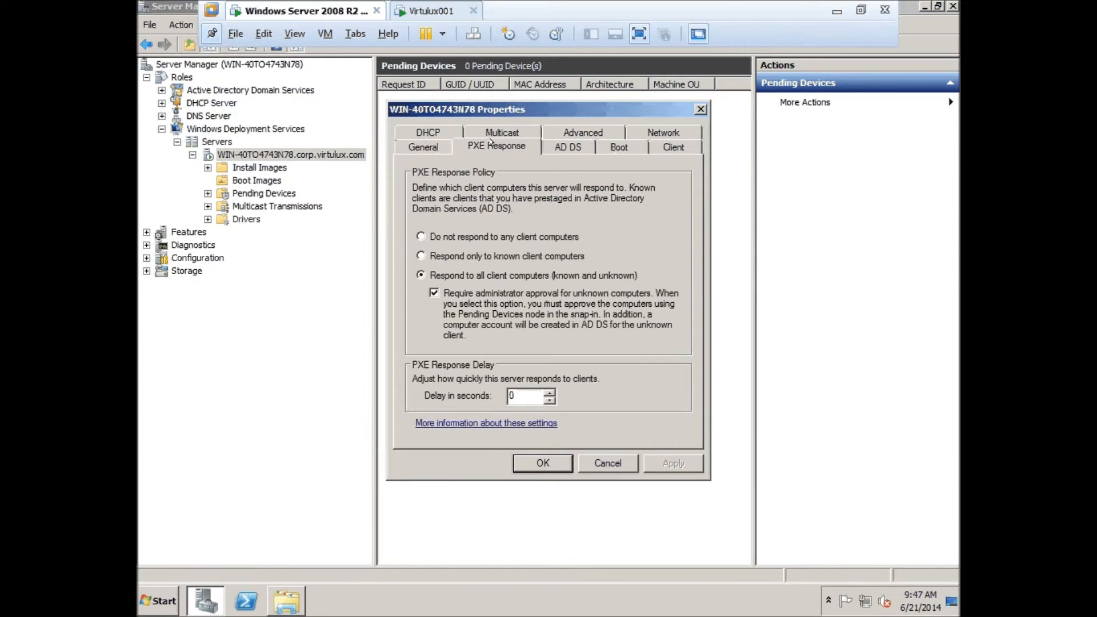
{"action": "left_click", "coordinate": [571, 132]}
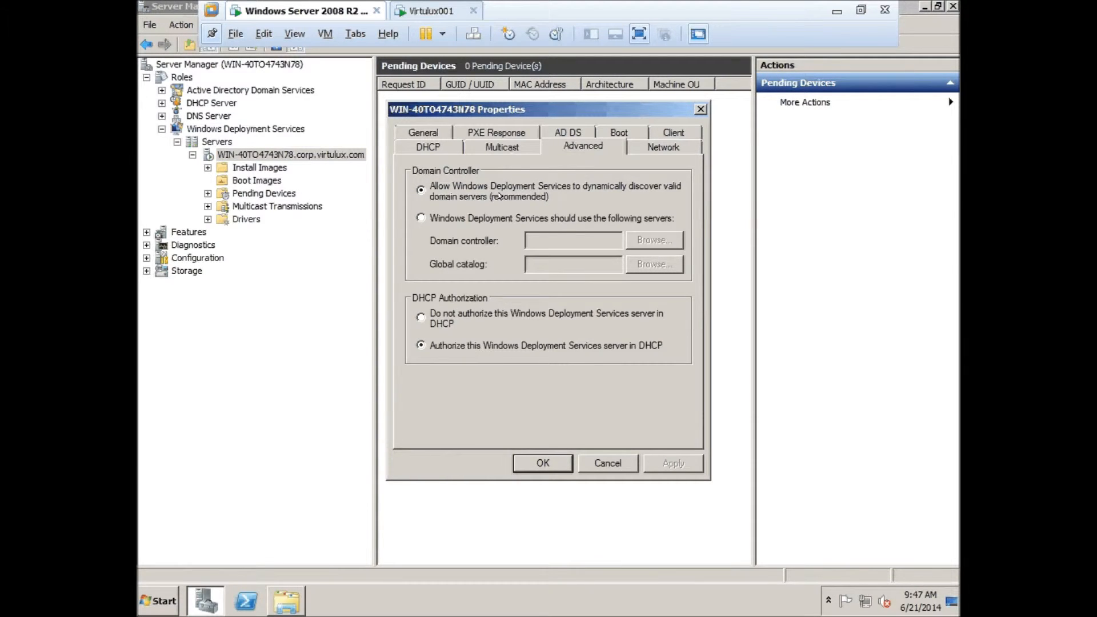
{"action": "left_click", "coordinate": [506, 147]}
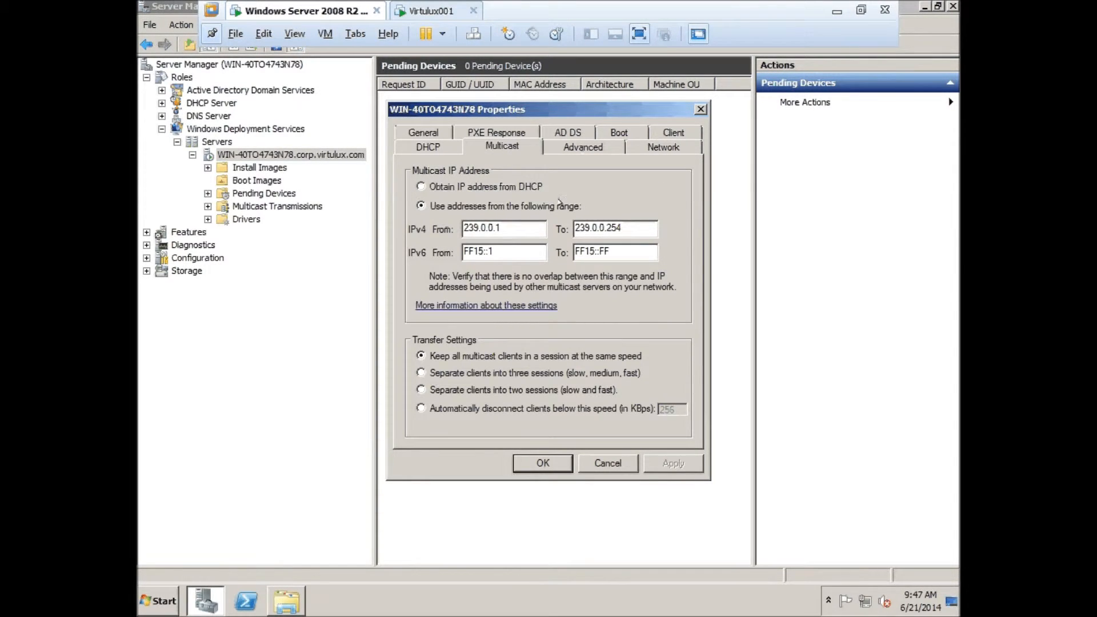
{"action": "left_click", "coordinate": [571, 147]}
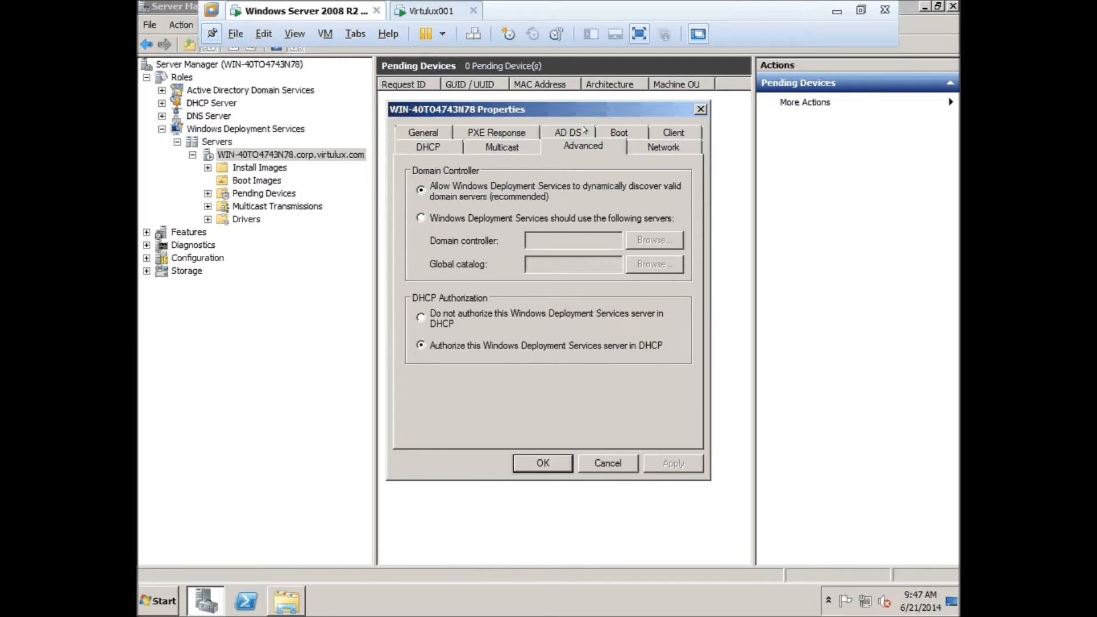
Review the server's AD DS client naming, PXE boot policy, Network port range and Client unattend settings, and close the properties without changes
{"action": "left_click", "coordinate": [563, 131]}
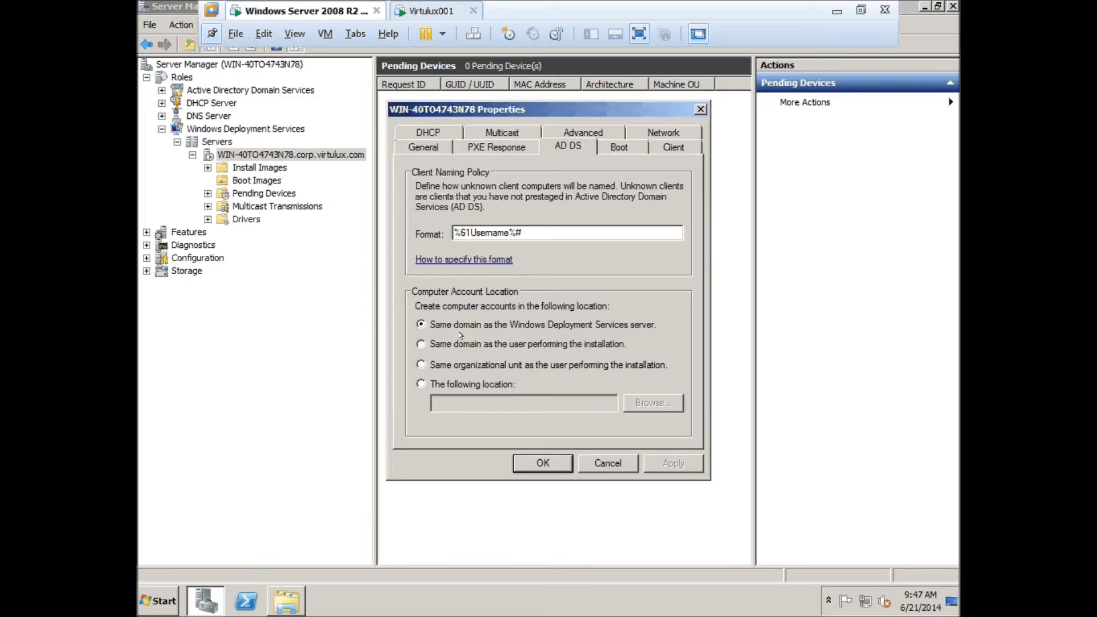
{"action": "left_click", "coordinate": [617, 147]}
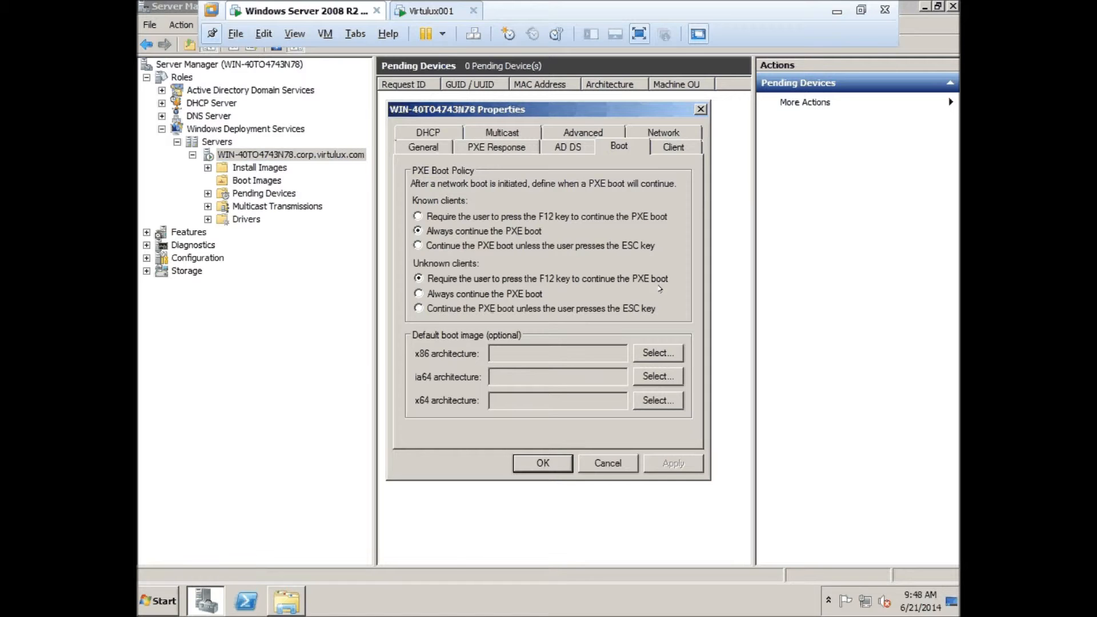
{"action": "left_click", "coordinate": [233, 198]}
{"action": "left_click", "coordinate": [654, 133]}
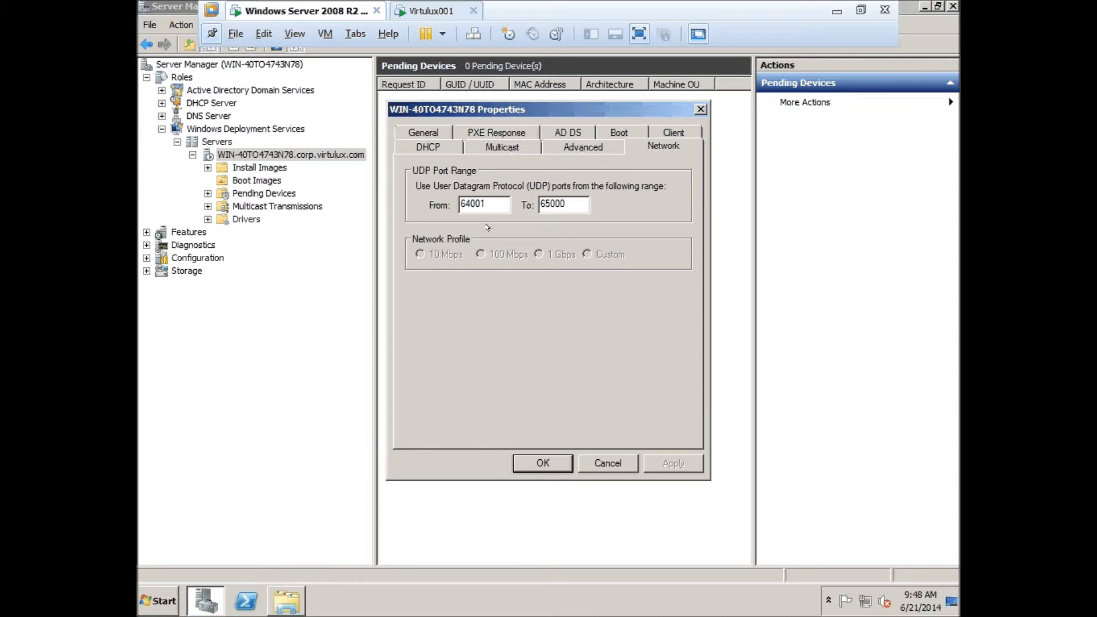
{"action": "left_click", "coordinate": [665, 132]}
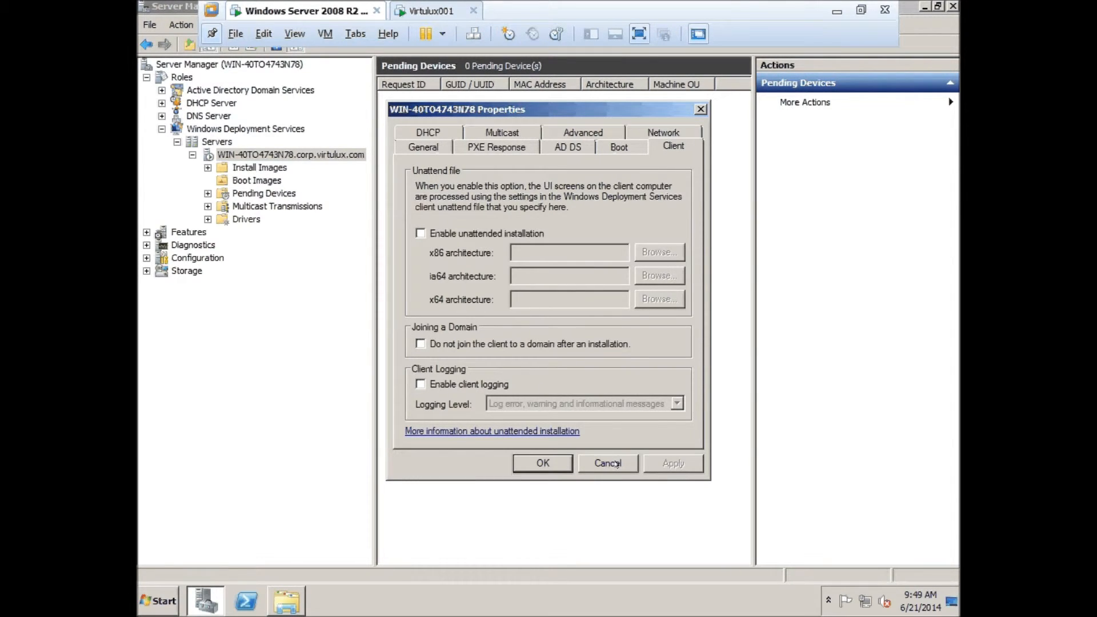
{"action": "left_click", "coordinate": [607, 463]}
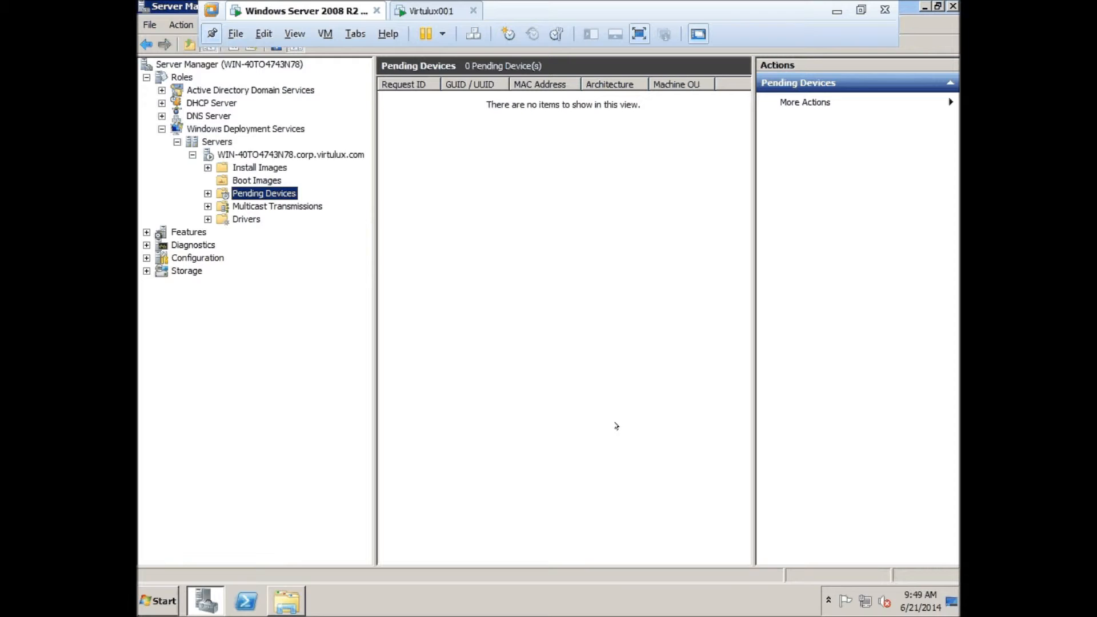
Switch to the Virtulux001 virtual machine and check the progress of its Windows setup
{"action": "left_click", "coordinate": [431, 11]}
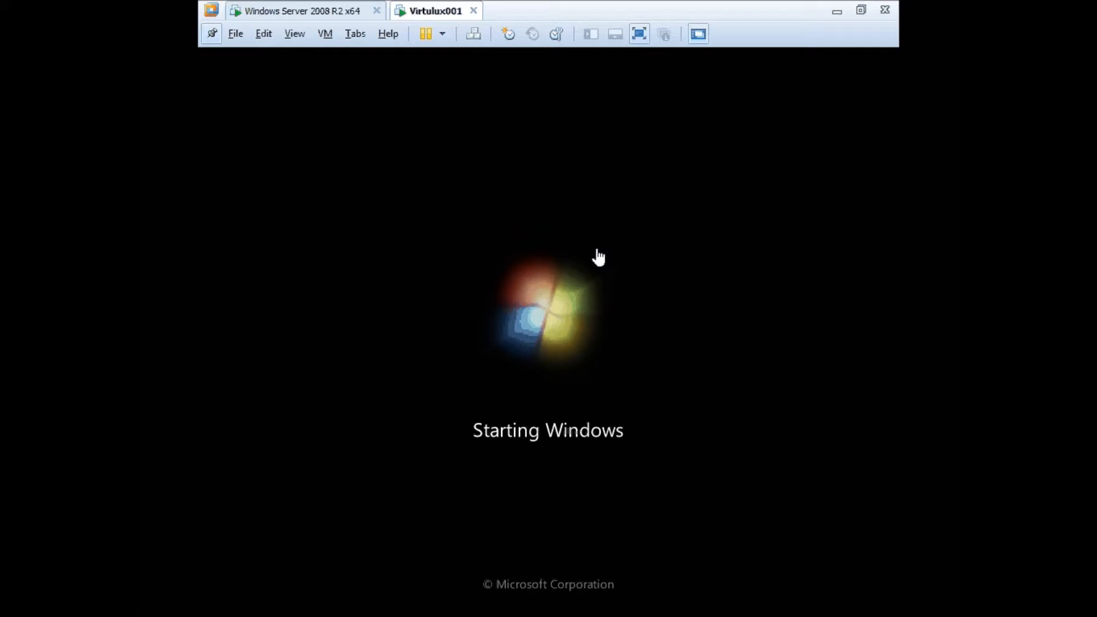
{"action": "left_click", "coordinate": [598, 257]}
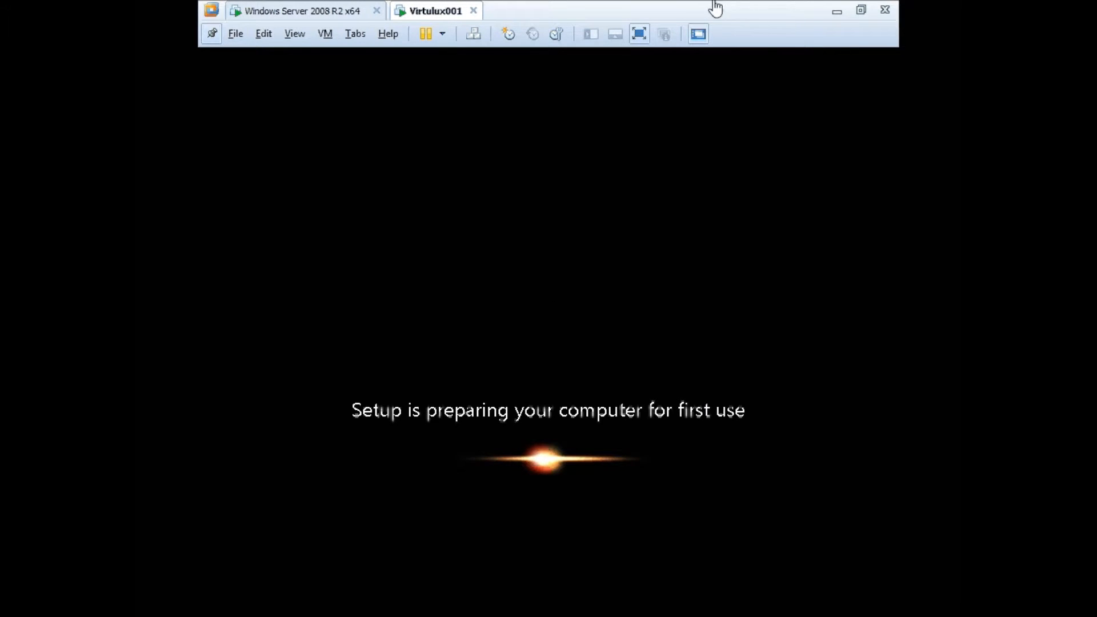
{"action": "left_click", "coordinate": [549, 55]}
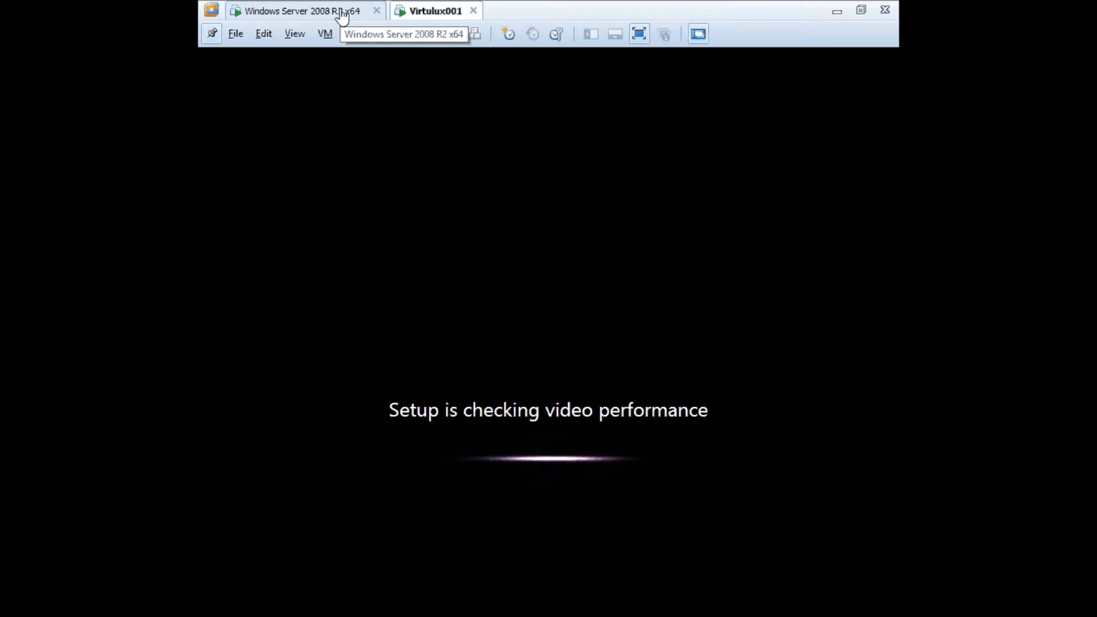
{"action": "left_click", "coordinate": [643, 41]}
{"action": "mouse_move", "coordinate": [670, 601]}
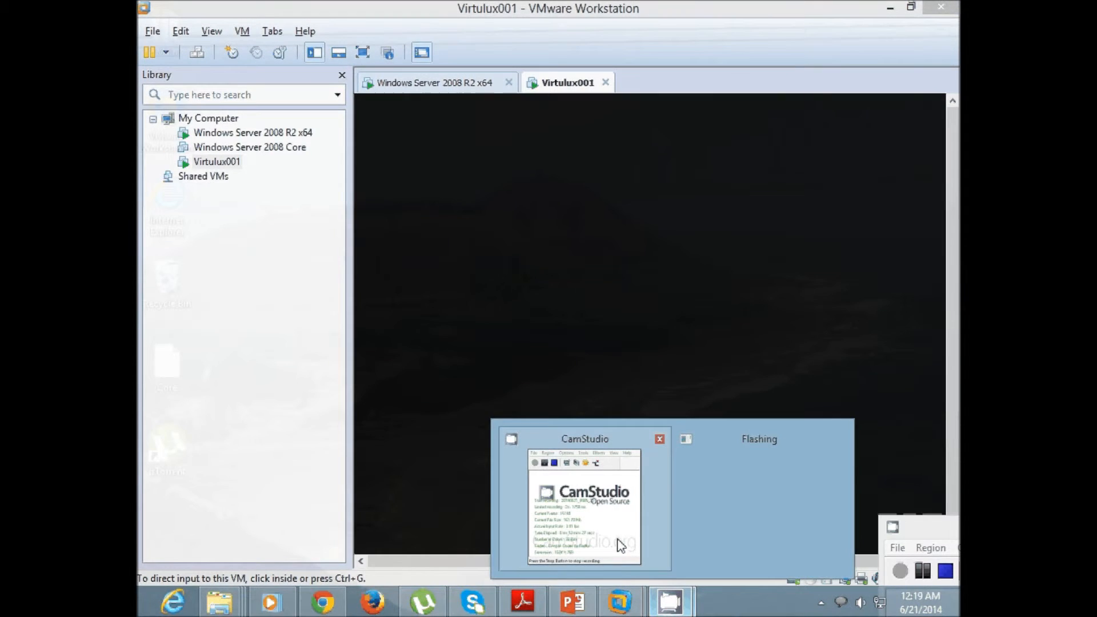
{"action": "left_click", "coordinate": [632, 556]}
{"action": "left_click", "coordinate": [925, 571]}
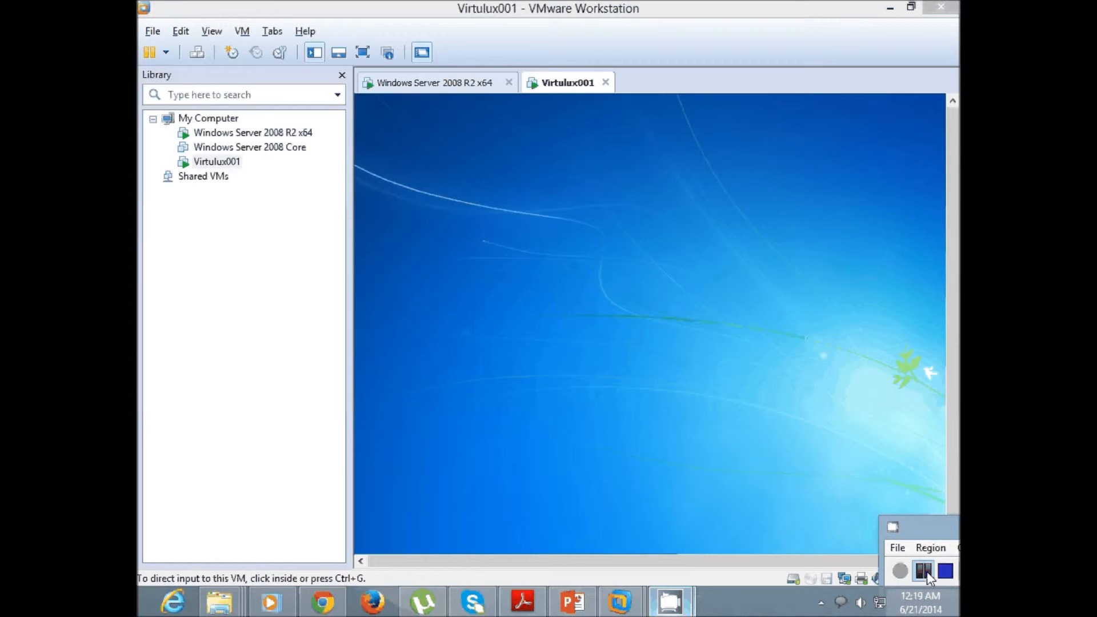
{"action": "left_click", "coordinate": [900, 572]}
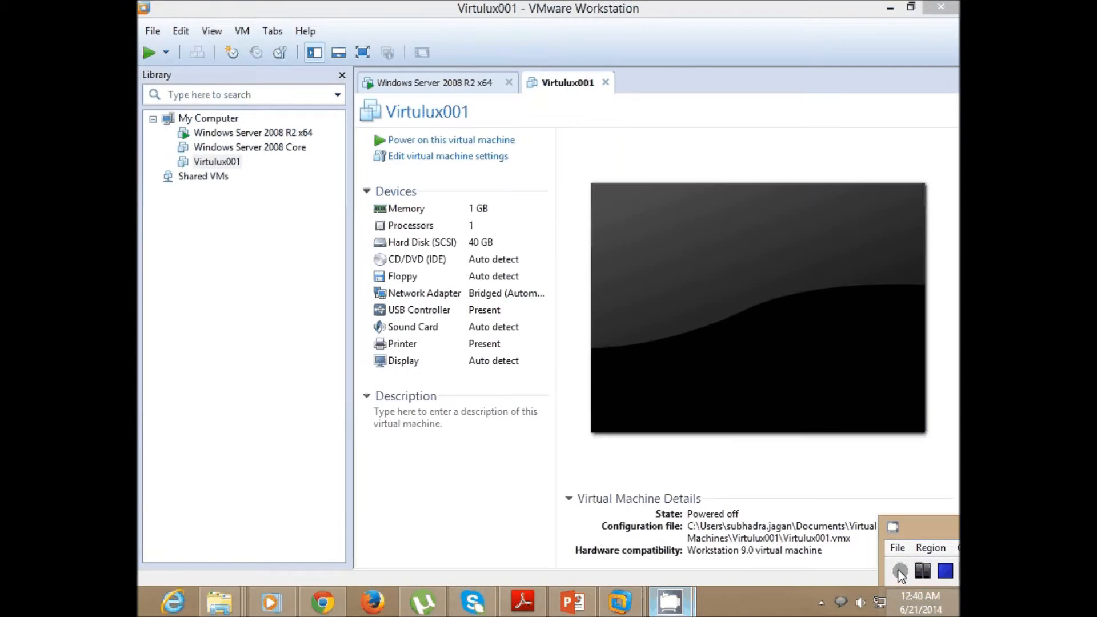
{"action": "left_click", "coordinate": [289, 416]}
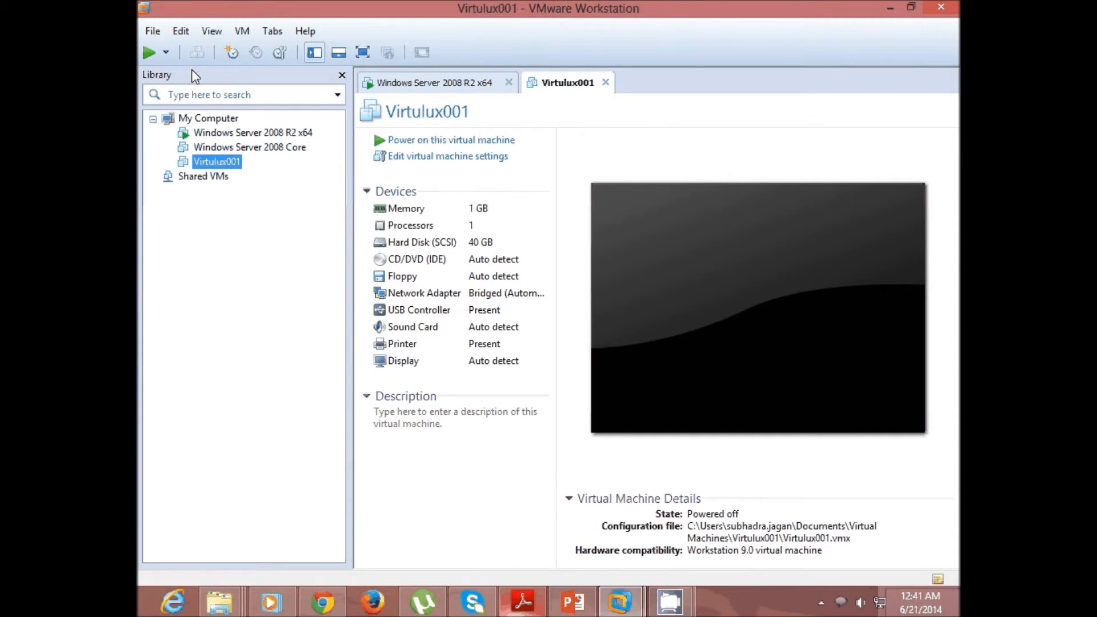
Start a new virtual machine with the Typical configuration, the operating system installed later, and Windows Server 2008 x64 as guest
{"action": "left_click", "coordinate": [163, 40]}
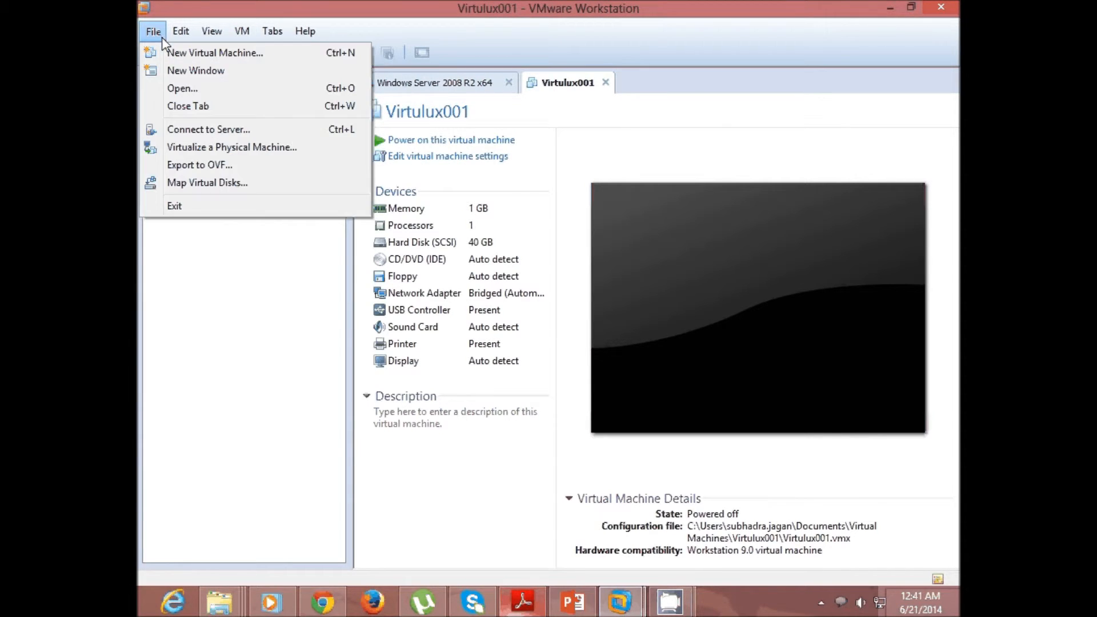
{"action": "left_click", "coordinate": [222, 52]}
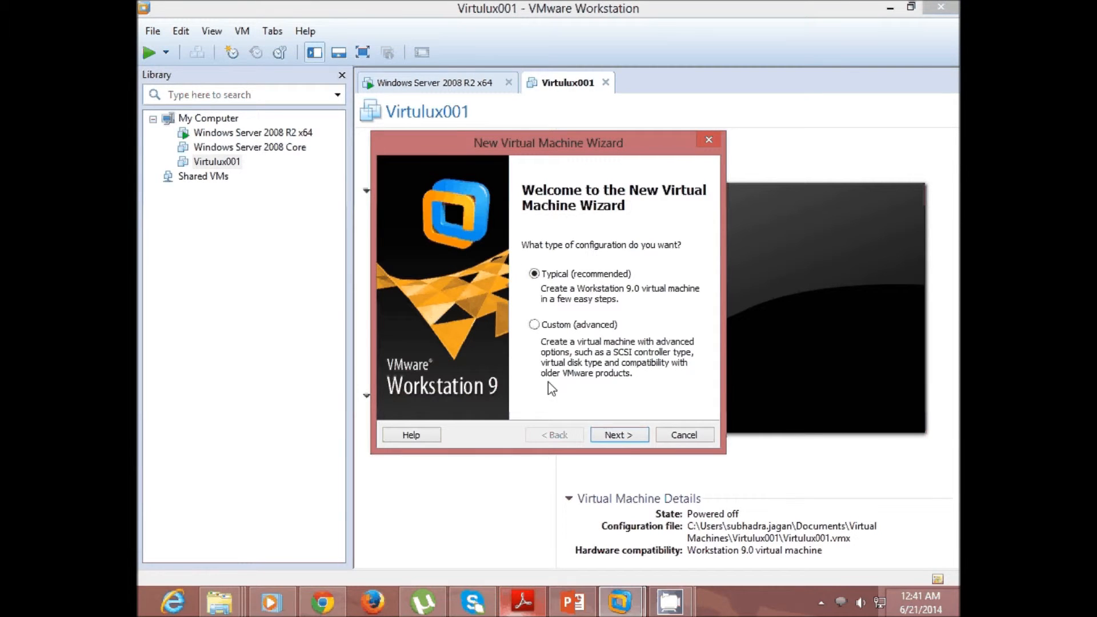
{"action": "left_click", "coordinate": [619, 436]}
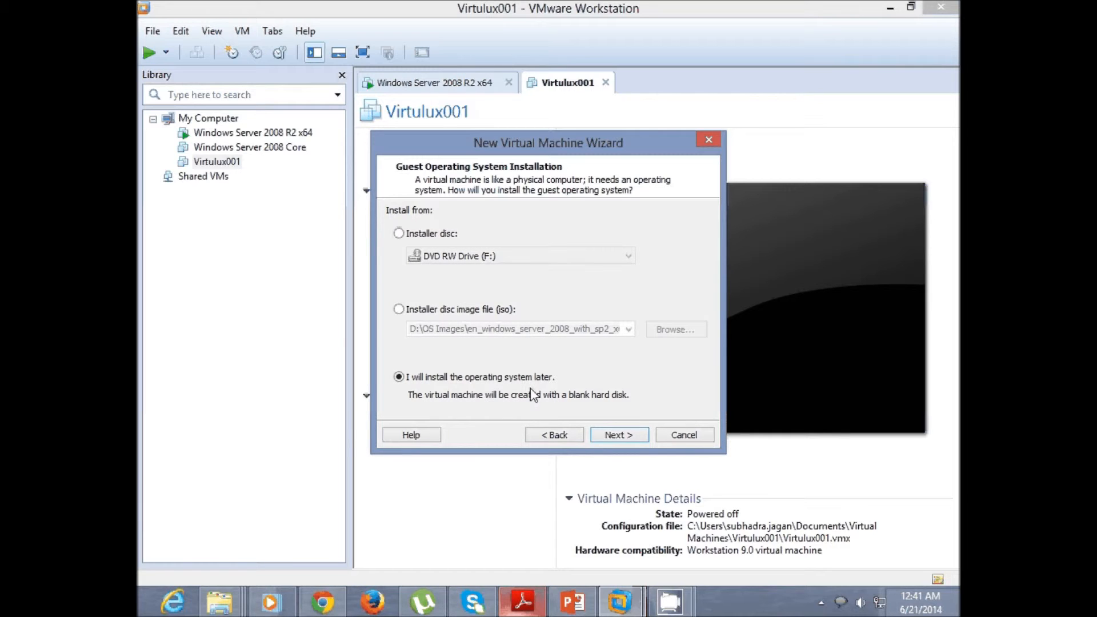
{"action": "left_click", "coordinate": [622, 436]}
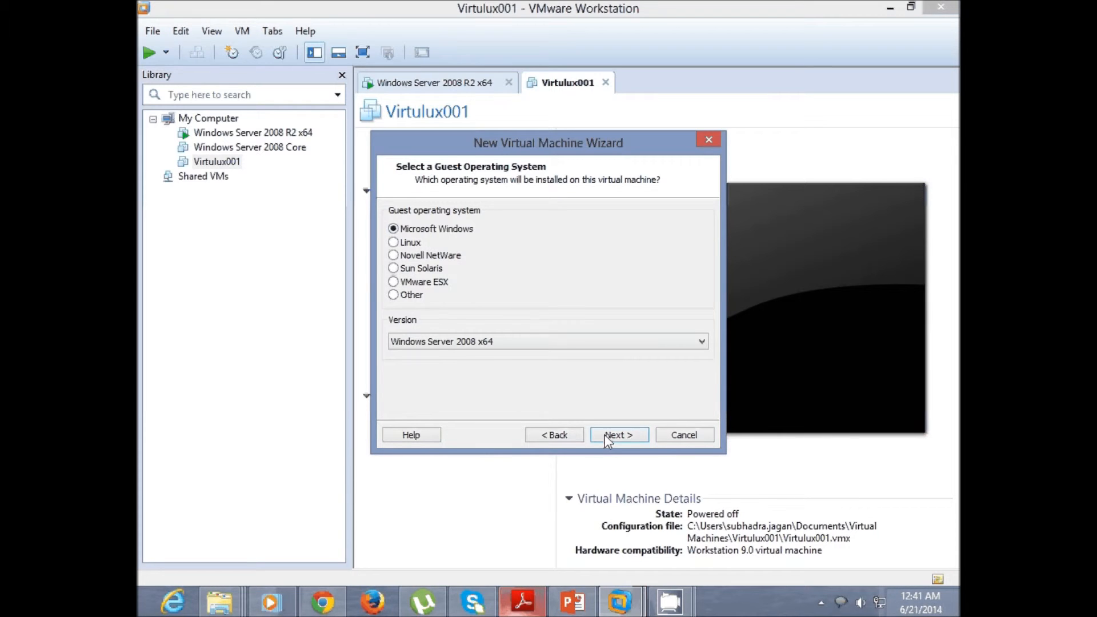
{"action": "left_click", "coordinate": [629, 435]}
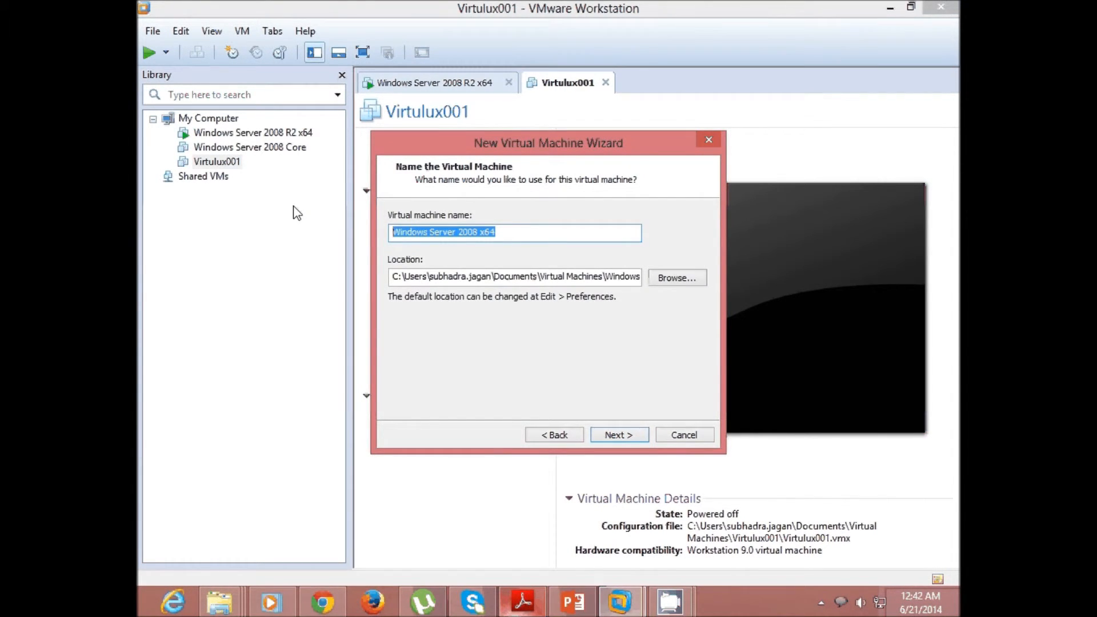
Name the virtual machine Virtulux002 and create it with a 40 GB virtual disk split into multiple files
{"action": "type", "text": "Vi"}
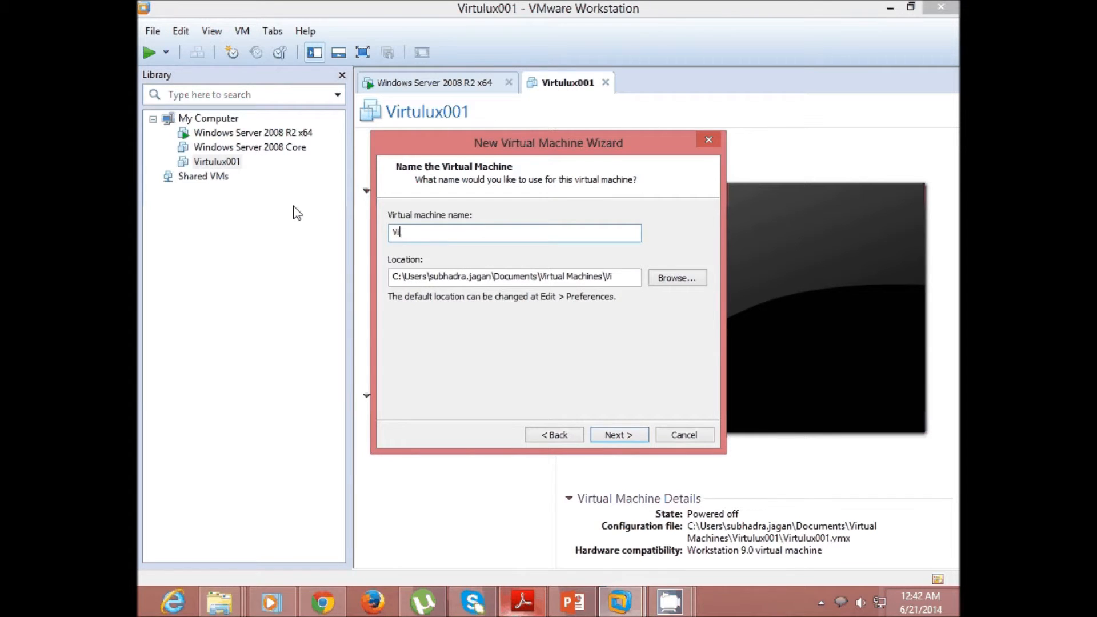
{"action": "type", "text": "rtulux002"}
{"action": "left_click", "coordinate": [615, 436]}
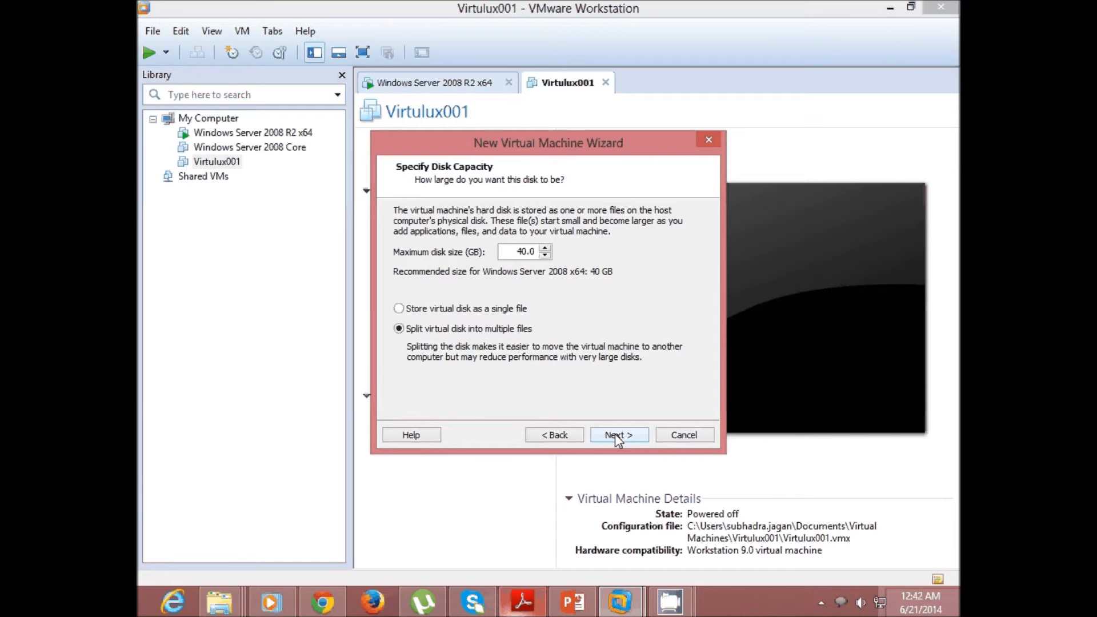
{"action": "left_click", "coordinate": [615, 434]}
{"action": "left_click", "coordinate": [615, 433]}
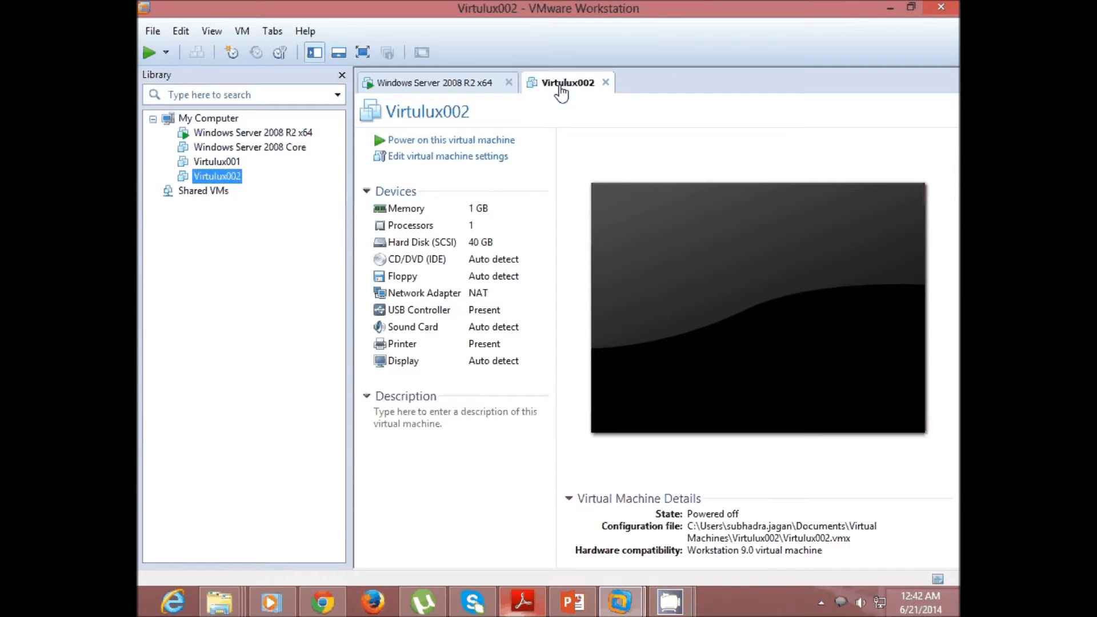
Power on Virtulux002, show it in full screen and dismiss the removable devices hint
{"action": "left_click", "coordinate": [423, 147]}
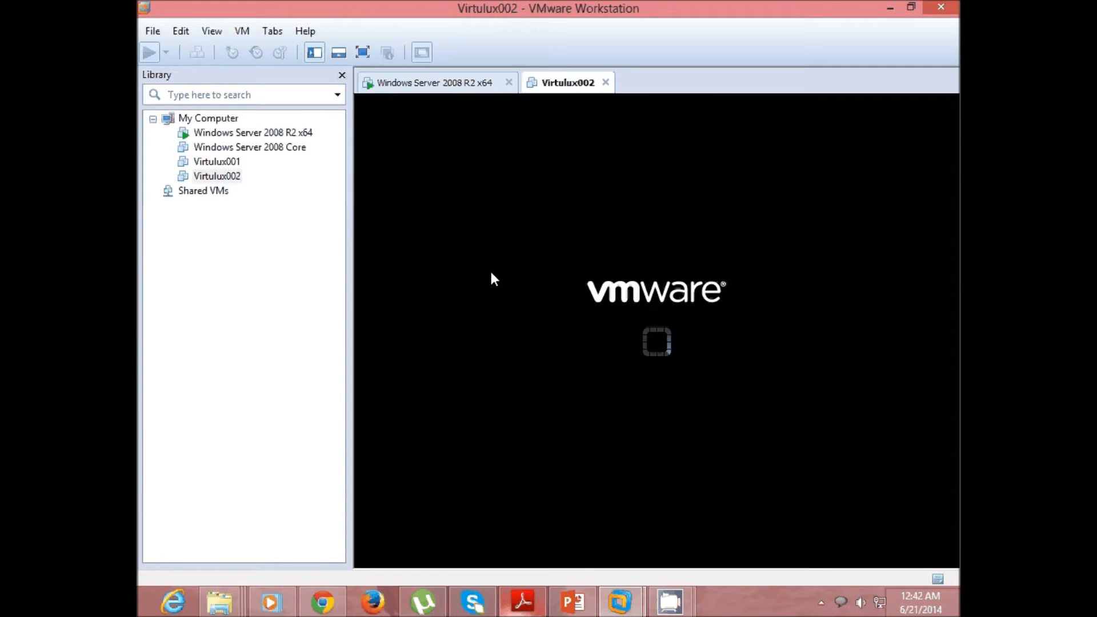
{"action": "left_click", "coordinate": [363, 52]}
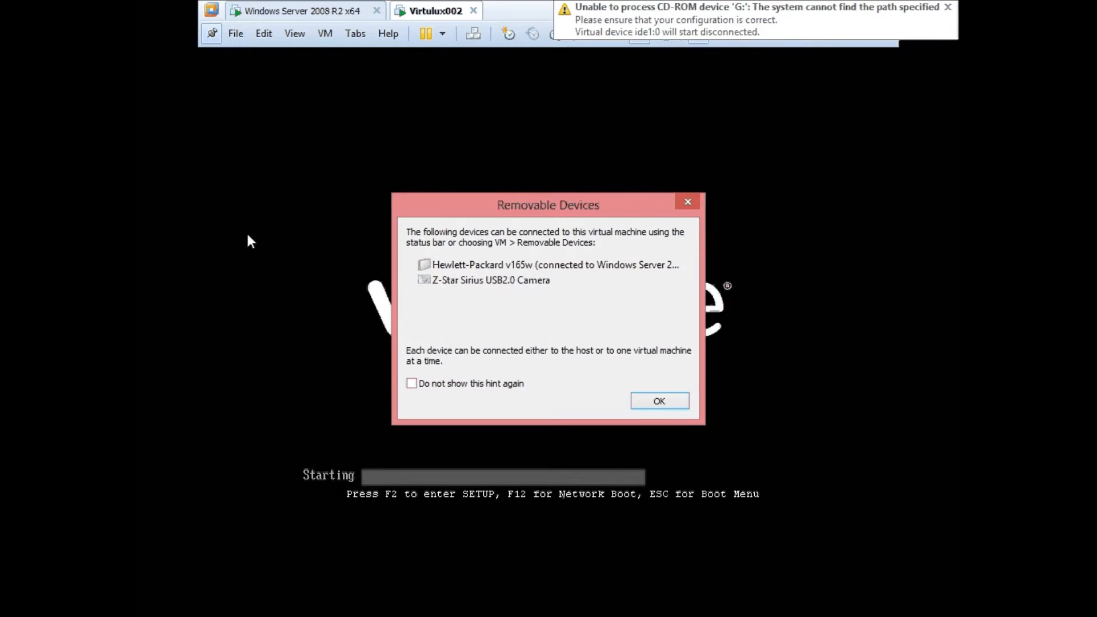
{"action": "left_click", "coordinate": [683, 407]}
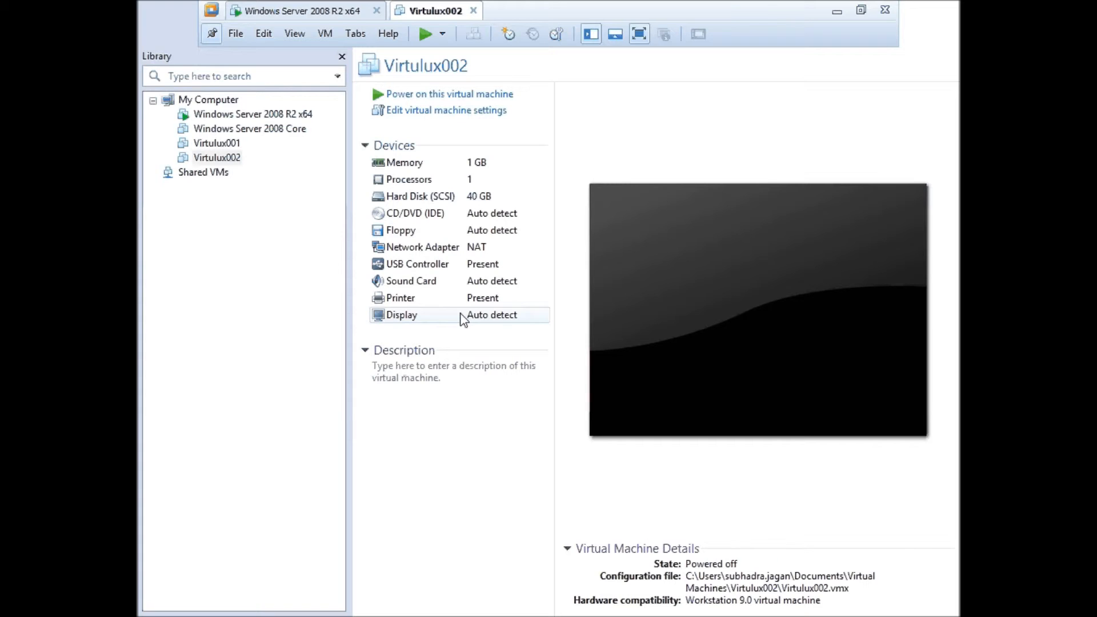
Set Virtulux002's network adapter to Bridged with the physical network connection state replicated, and power on the machine
{"action": "left_click", "coordinate": [449, 252]}
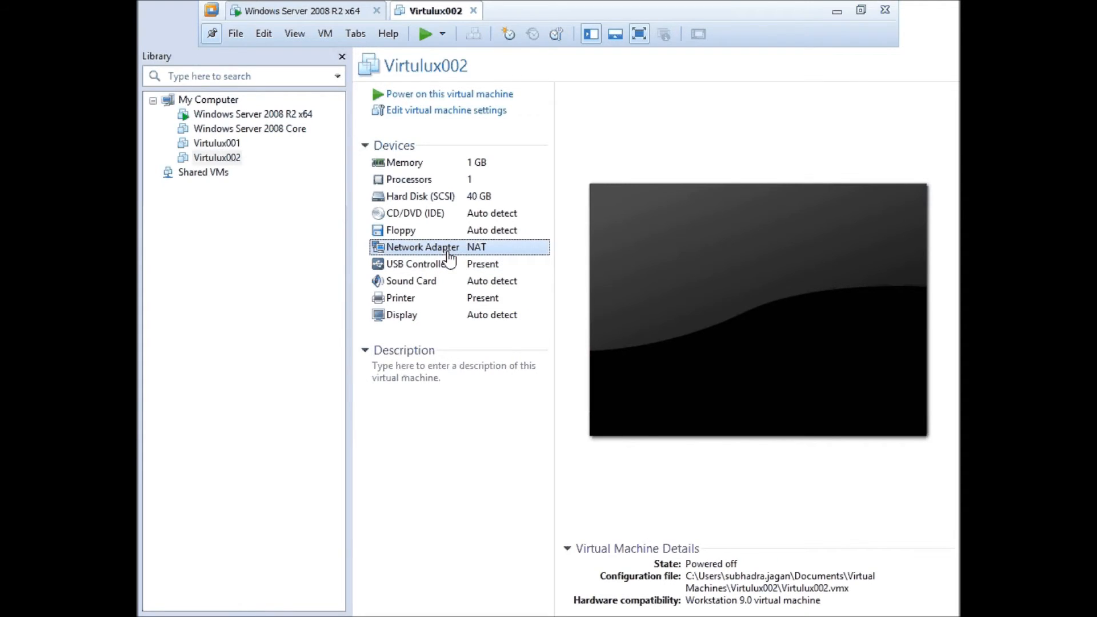
{"action": "double_click", "coordinate": [449, 253]}
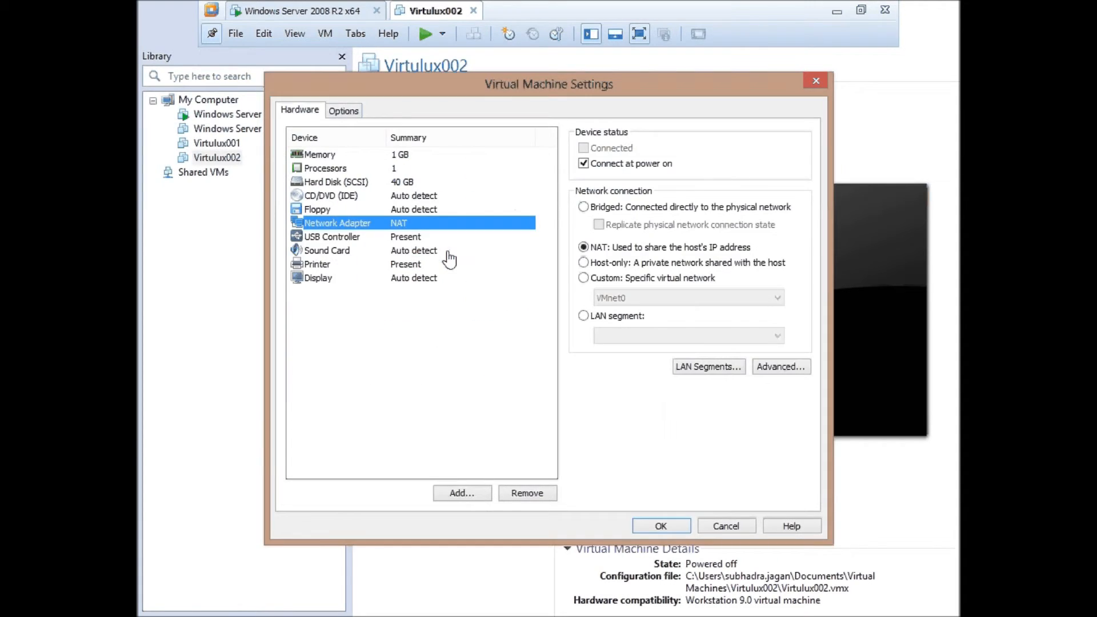
{"action": "left_click", "coordinate": [584, 207]}
{"action": "left_click", "coordinate": [599, 225]}
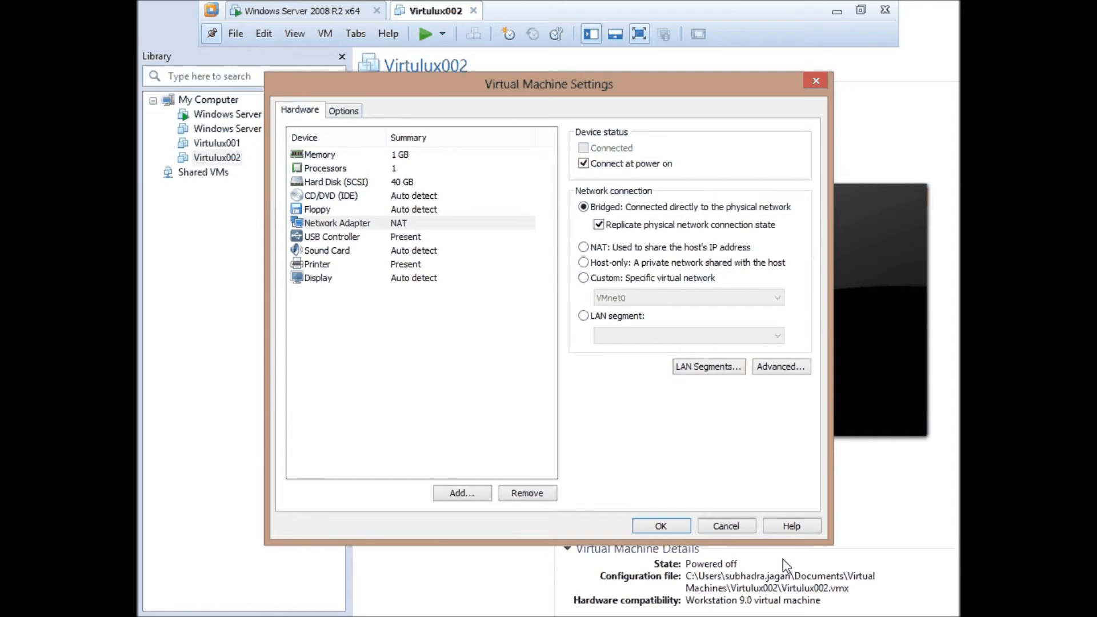
{"action": "left_click", "coordinate": [683, 527]}
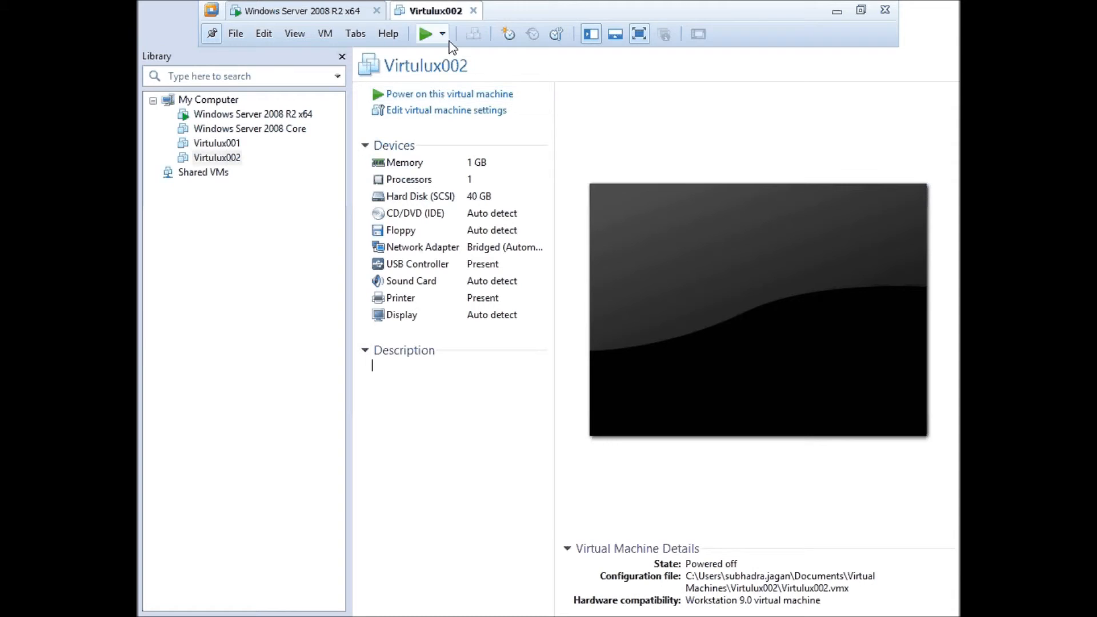
{"action": "left_click", "coordinate": [445, 97]}
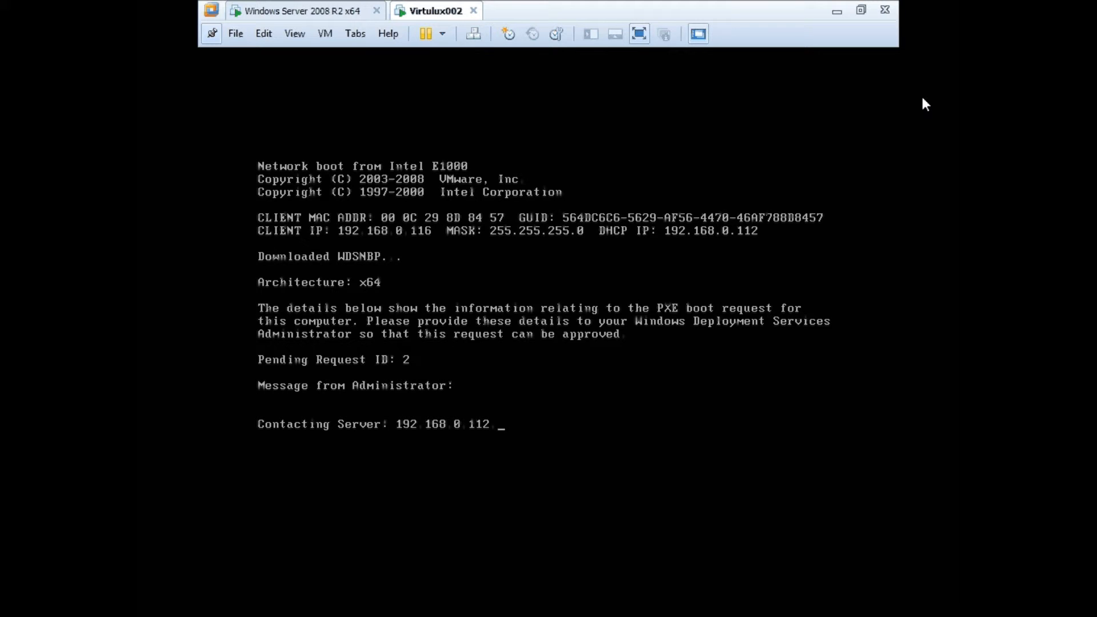
{"action": "left_click", "coordinate": [640, 35]}
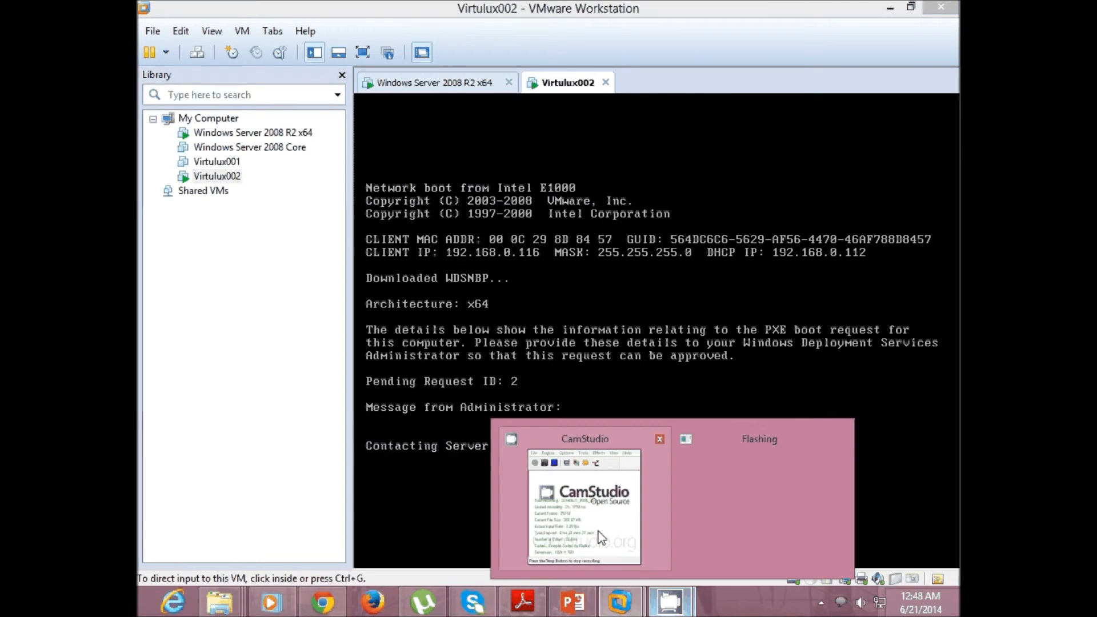
{"action": "left_click", "coordinate": [670, 602]}
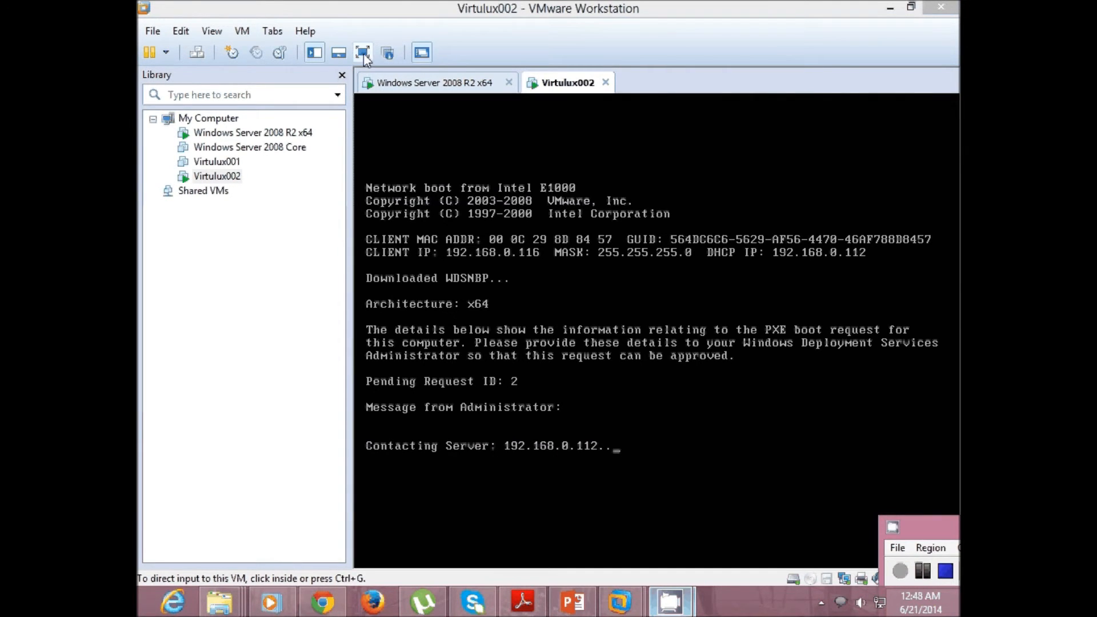
{"action": "left_click", "coordinate": [363, 52]}
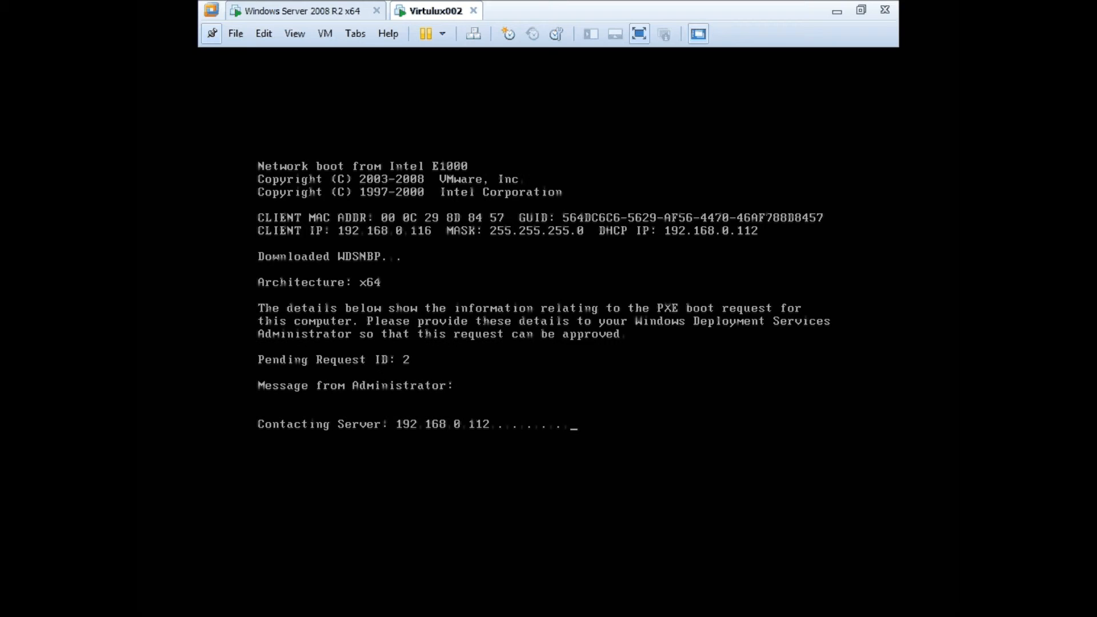
Refresh the Pending Devices list on the Windows Server 2008 R2 x64 machine and widen its GUID/UUID and MAC Address columns
{"action": "key", "text": "ctrl+alt"}
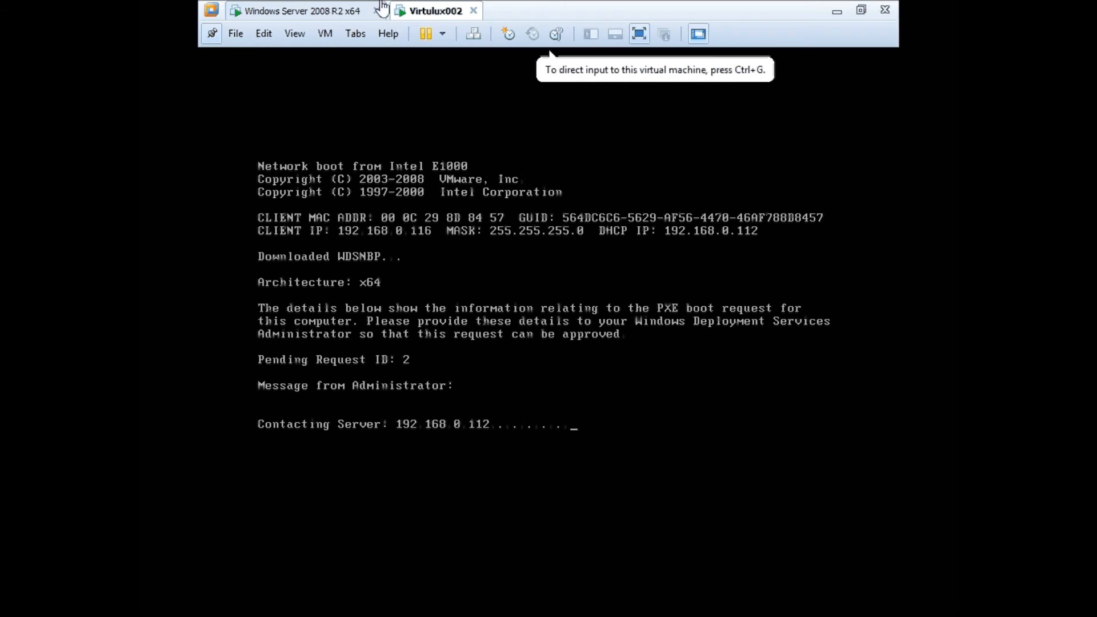
{"action": "left_click", "coordinate": [307, 16]}
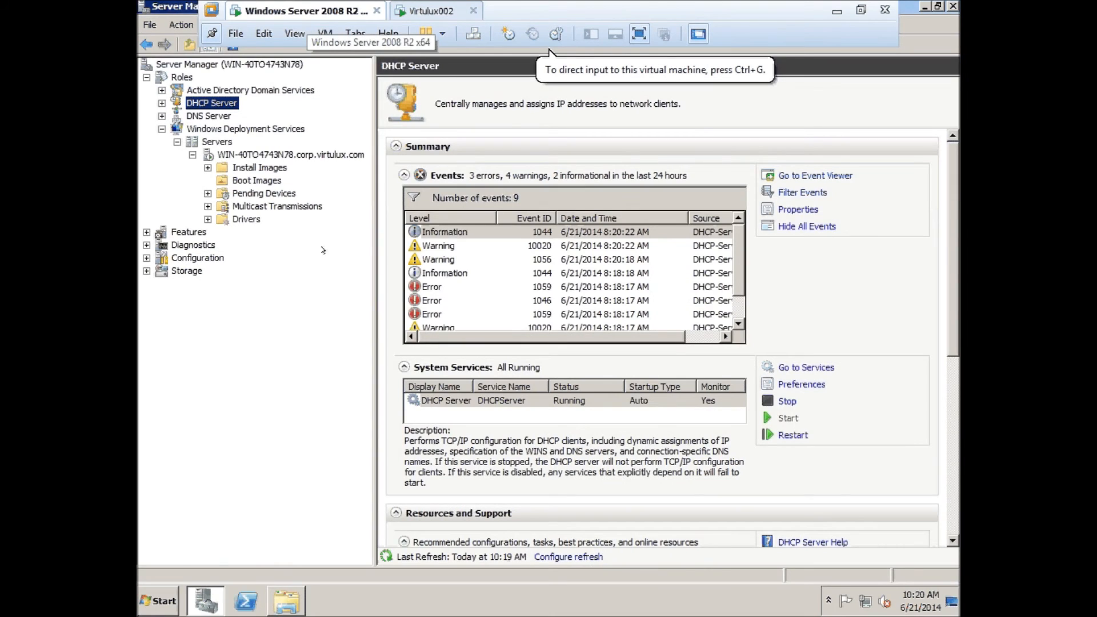
{"action": "left_click", "coordinate": [262, 196]}
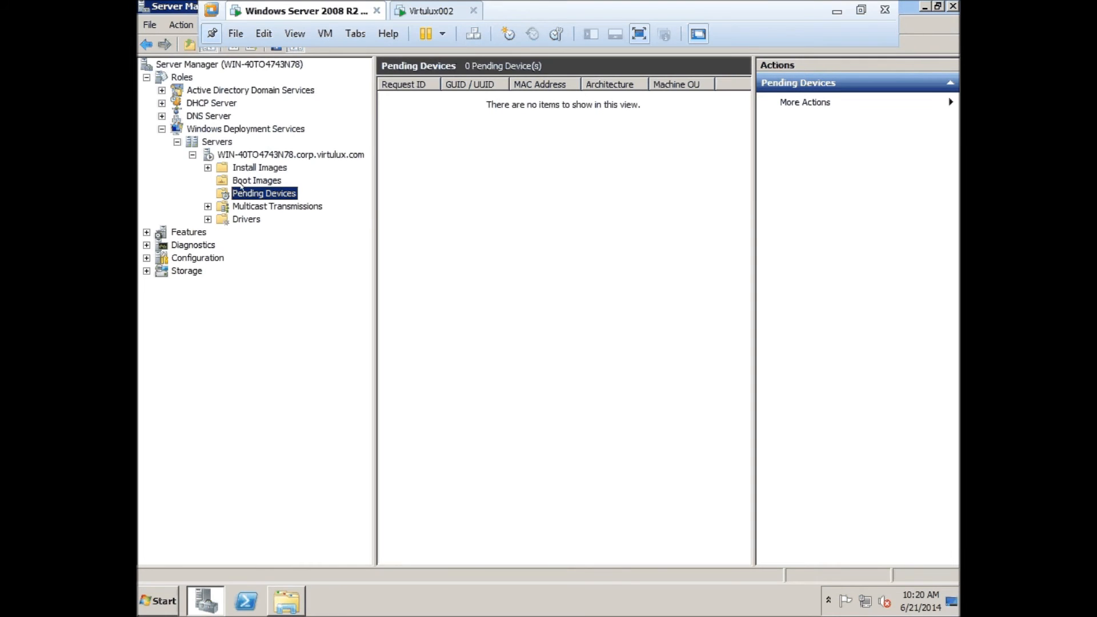
{"action": "right_click", "coordinate": [248, 194]}
{"action": "left_click", "coordinate": [282, 284]}
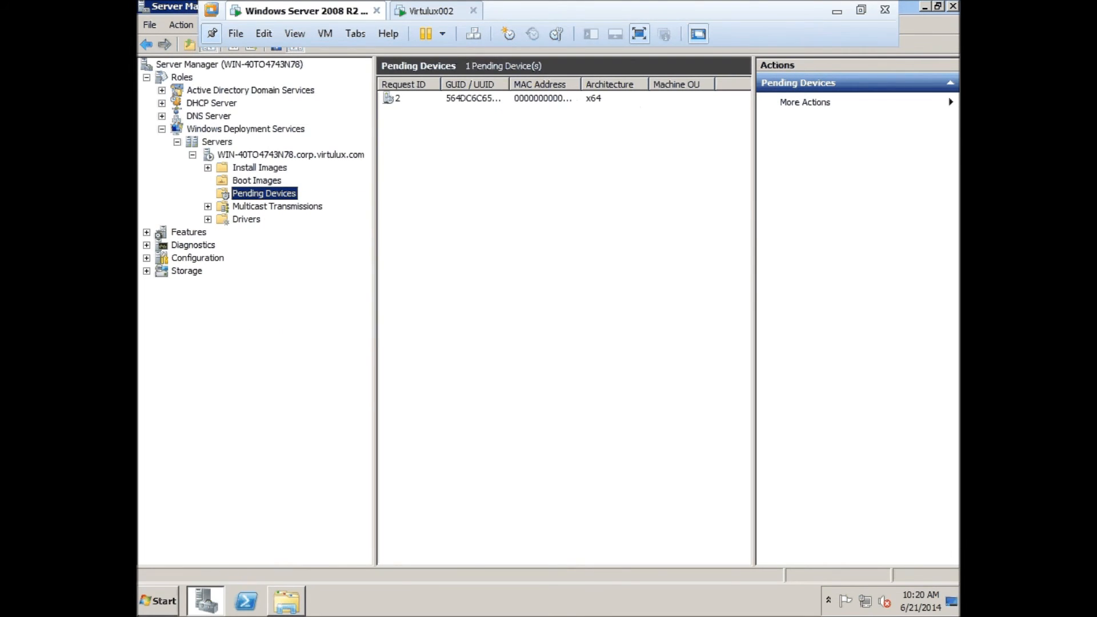
{"action": "left_click_drag", "start_coordinate": [509, 87], "coordinate": [517, 87]}
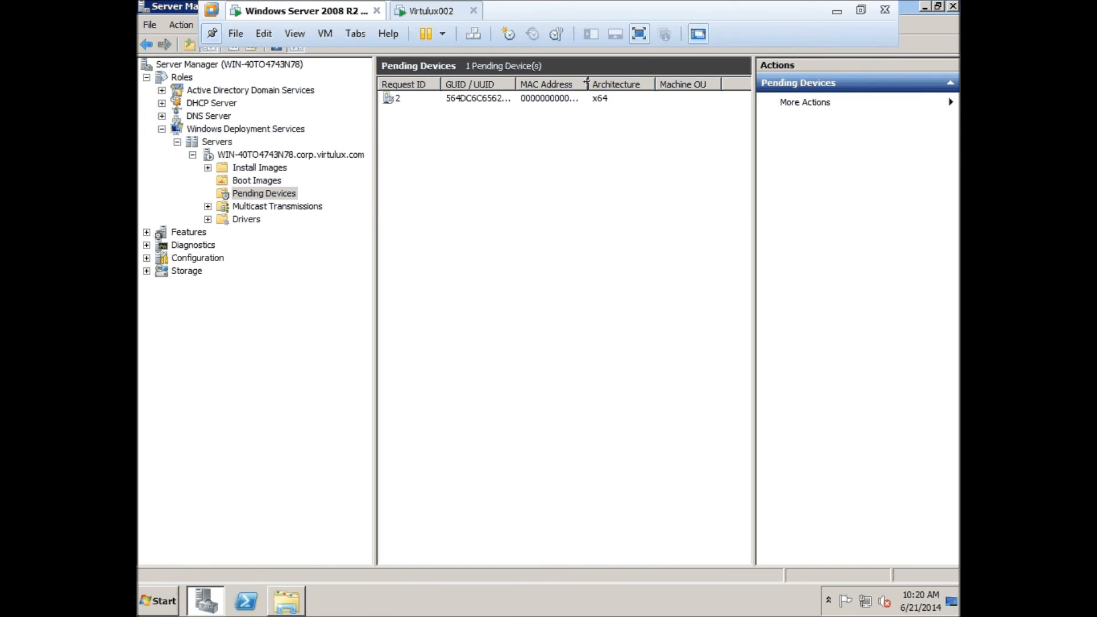
{"action": "left_click_drag", "start_coordinate": [587, 80], "coordinate": [600, 81]}
{"action": "left_click_drag", "start_coordinate": [516, 84], "coordinate": [539, 84]}
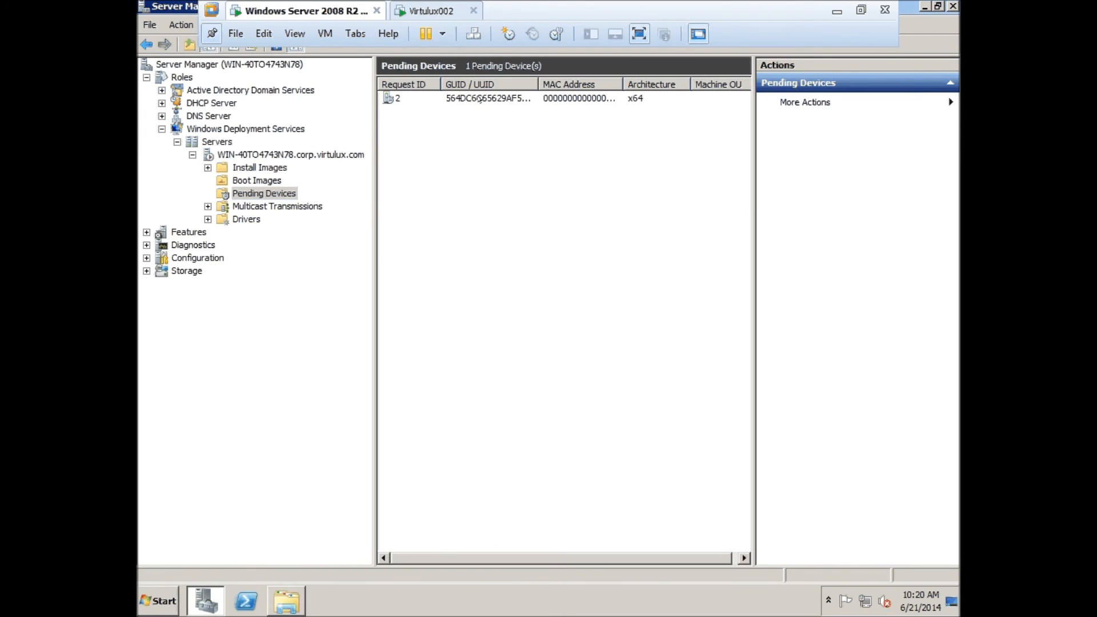
Name the pending device with request ID 2 Virtulux002 and approve it
{"action": "left_click", "coordinate": [479, 98]}
{"action": "right_click", "coordinate": [479, 99]}
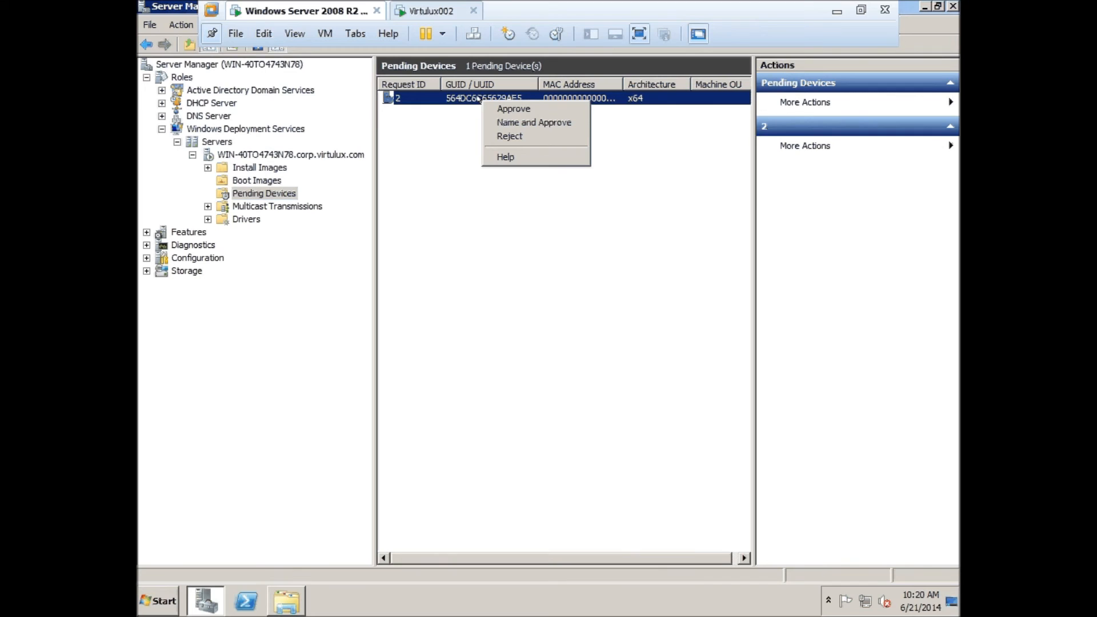
{"action": "left_click", "coordinate": [534, 122]}
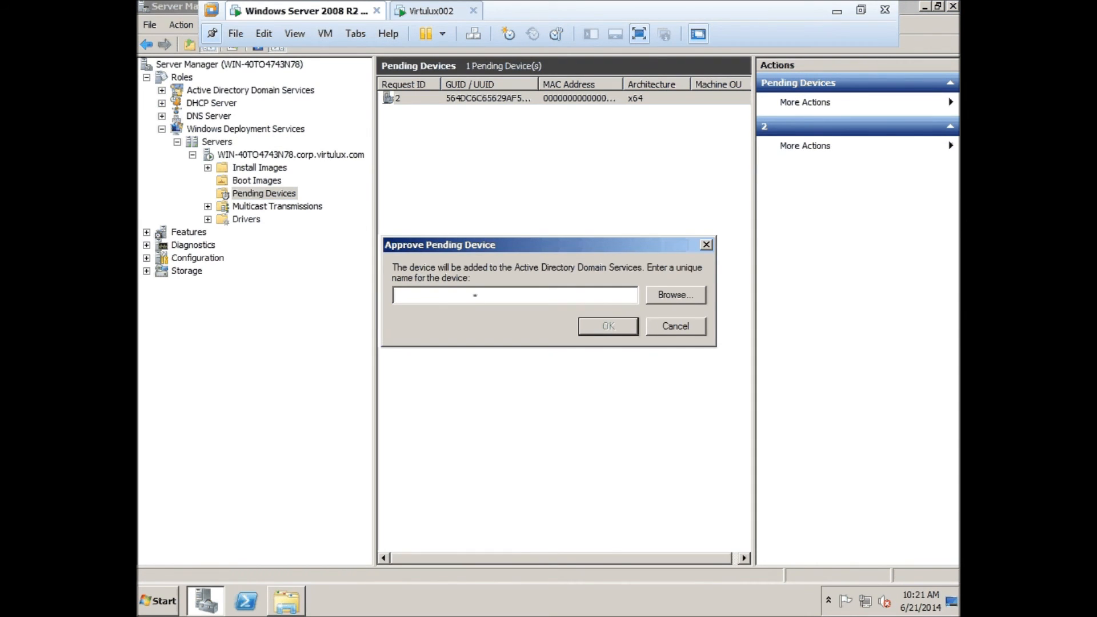
{"action": "type", "text": "V"}
{"action": "type", "text": "it"}
{"action": "type", "text": "tulu"}
{"action": "type", "text": "x"}
{"action": "type", "text": "002"}
{"action": "left_click", "coordinate": [594, 324]}
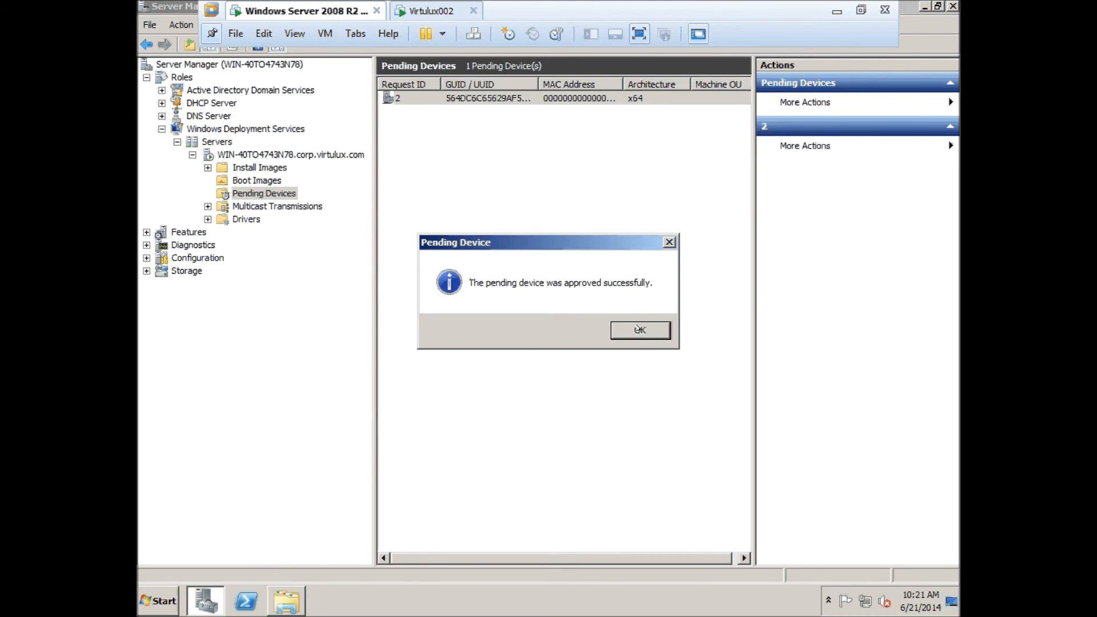
{"action": "left_click", "coordinate": [638, 330]}
Check the network boot of Virtulux002, look over the deployment server and DHCP Server role, and return to Virtulux002
{"action": "left_click", "coordinate": [423, 11]}
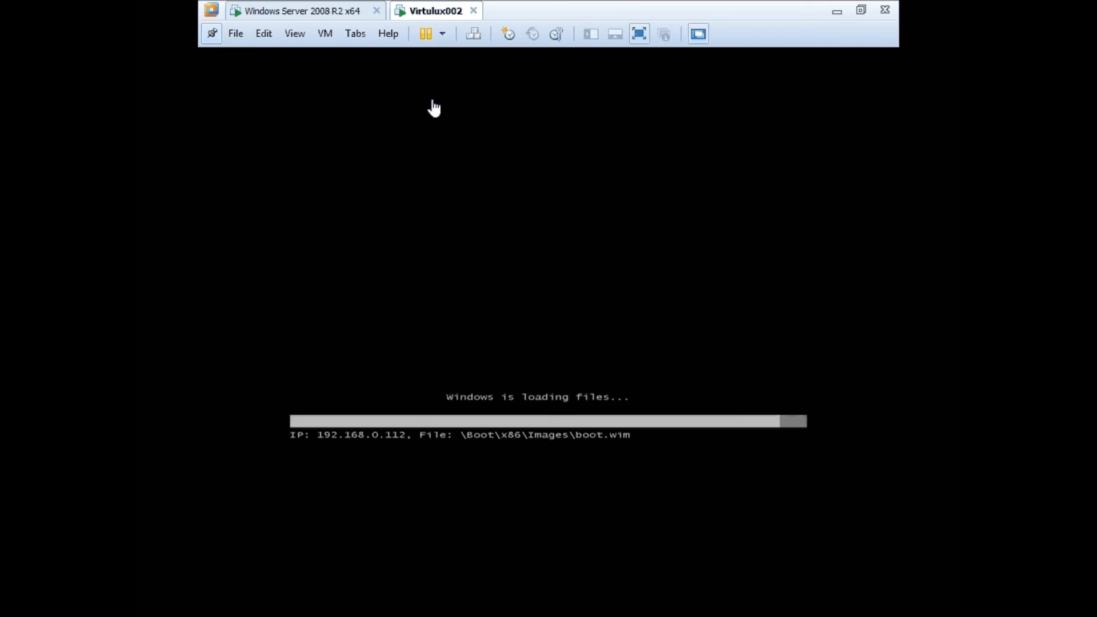
{"action": "left_click", "coordinate": [298, 12]}
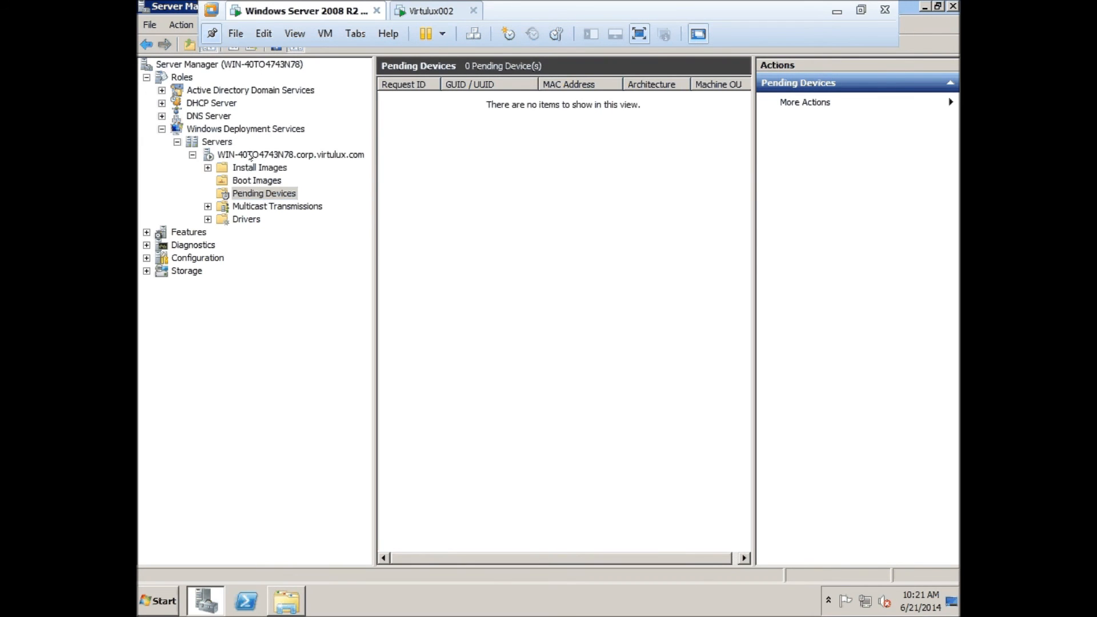
{"action": "left_click", "coordinate": [250, 153]}
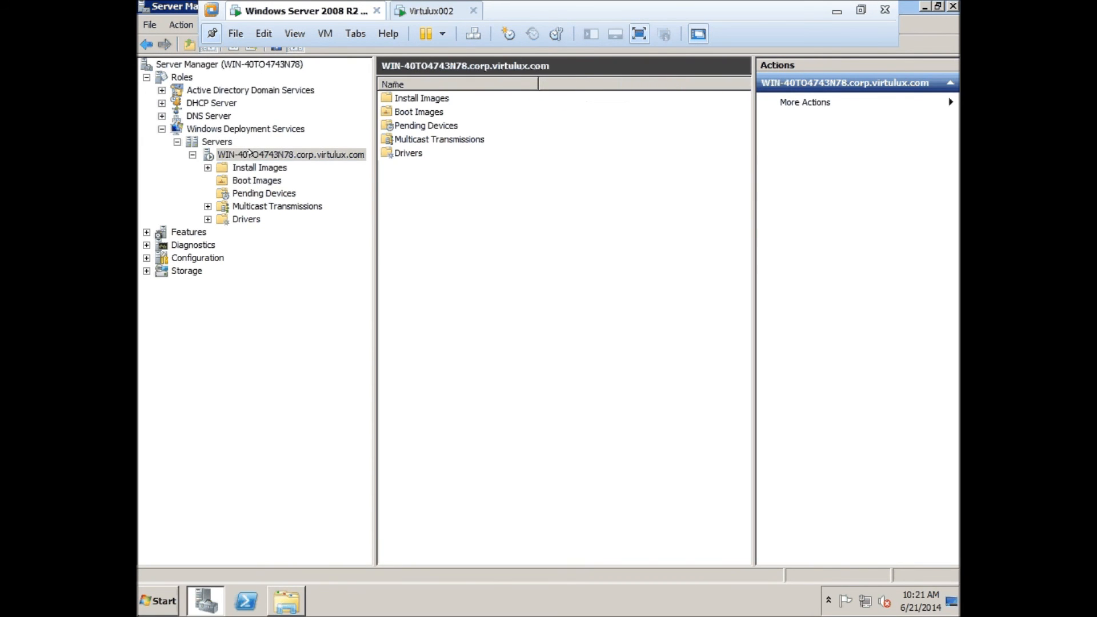
{"action": "left_click", "coordinate": [246, 90]}
{"action": "left_click", "coordinate": [222, 105]}
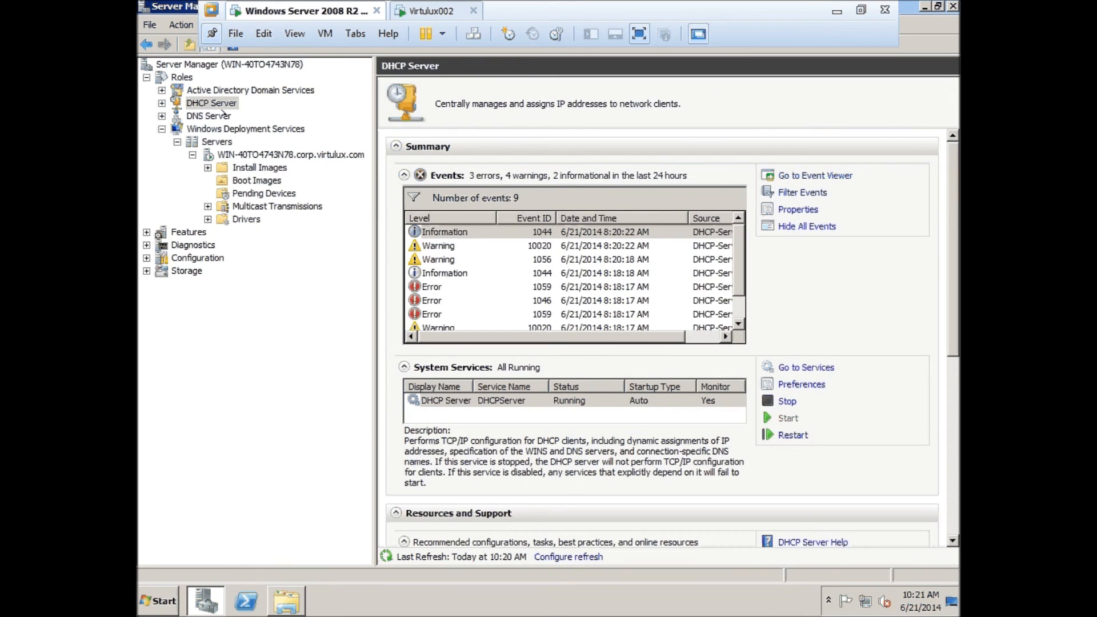
{"action": "left_click", "coordinate": [223, 114]}
{"action": "left_click", "coordinate": [430, 11]}
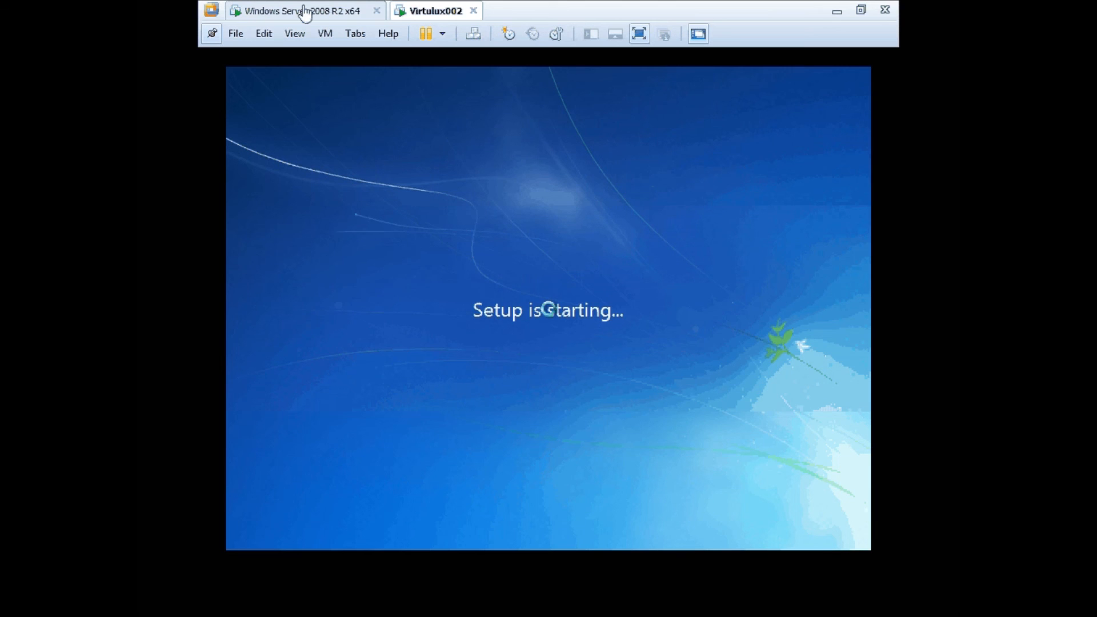
{"action": "left_click", "coordinate": [634, 40]}
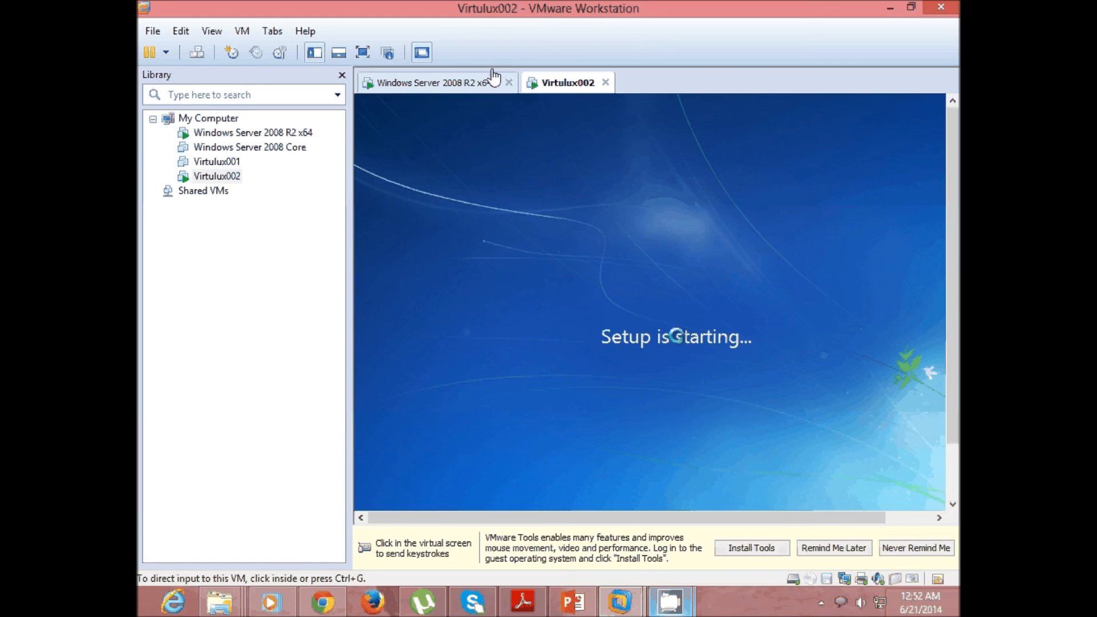
{"action": "mouse_move", "coordinate": [670, 603]}
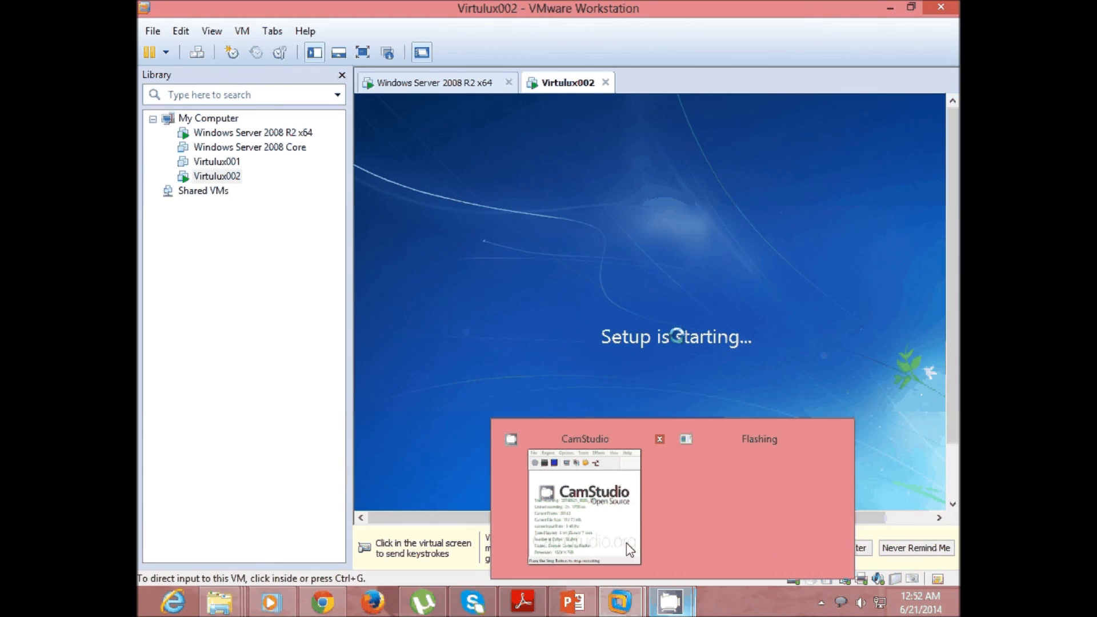